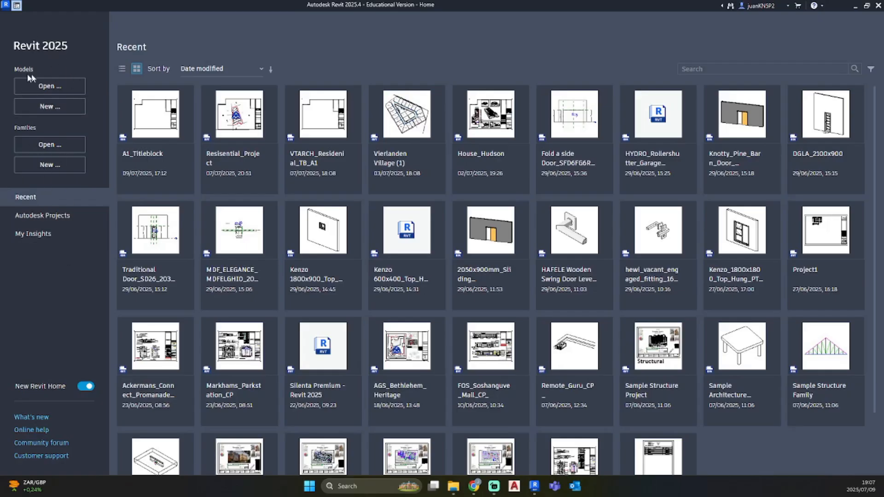
# Create a new project template based on the Architectural Template
pyautogui.click(67, 109)
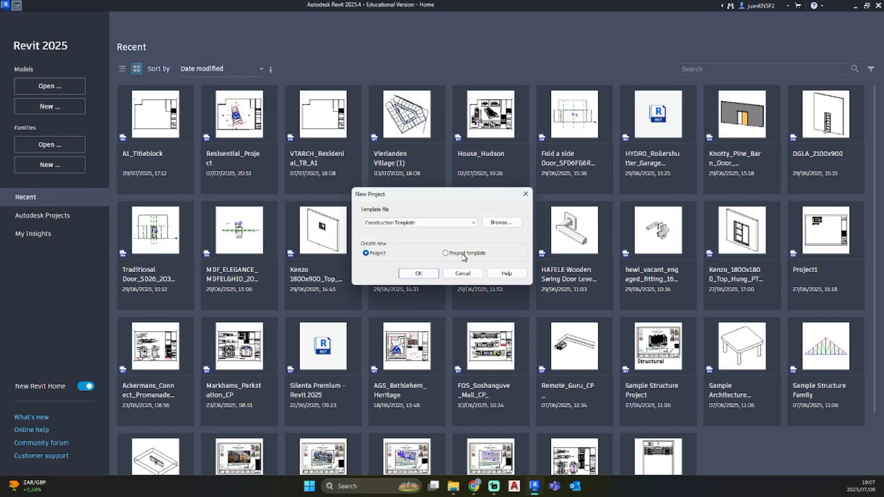
pyautogui.click(438, 224)
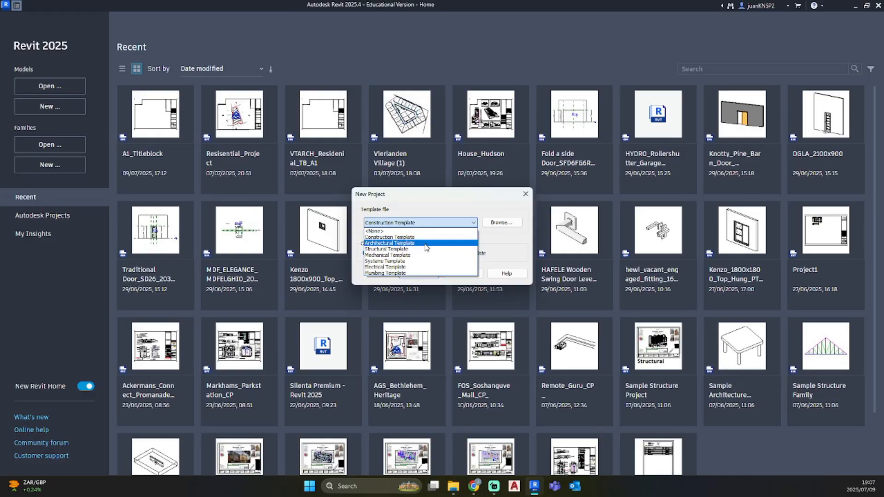
pyautogui.click(425, 243)
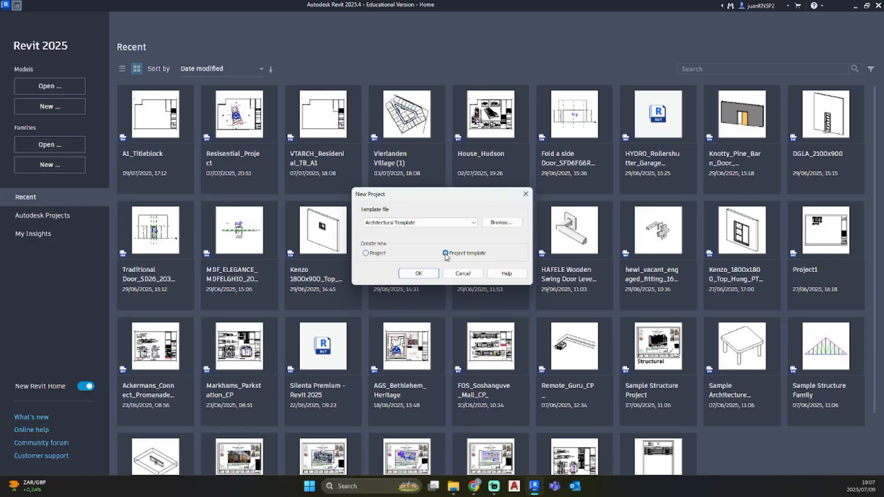
pyautogui.click(445, 255)
pyautogui.click(432, 274)
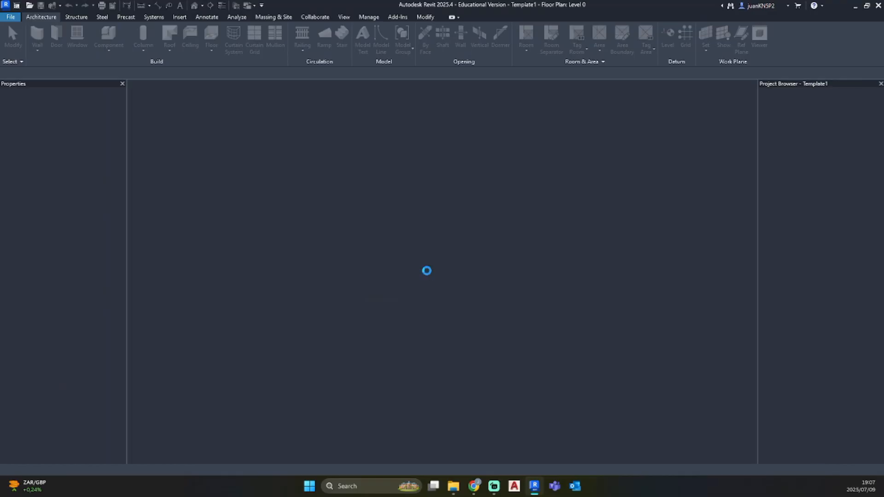
# Start the Wall tool and choose the basic wall type Wall-Ext_22Rdr-100Blk-50Air-30Ins-100LBlk-12P
pyautogui.scroll(-5, 428, 275)
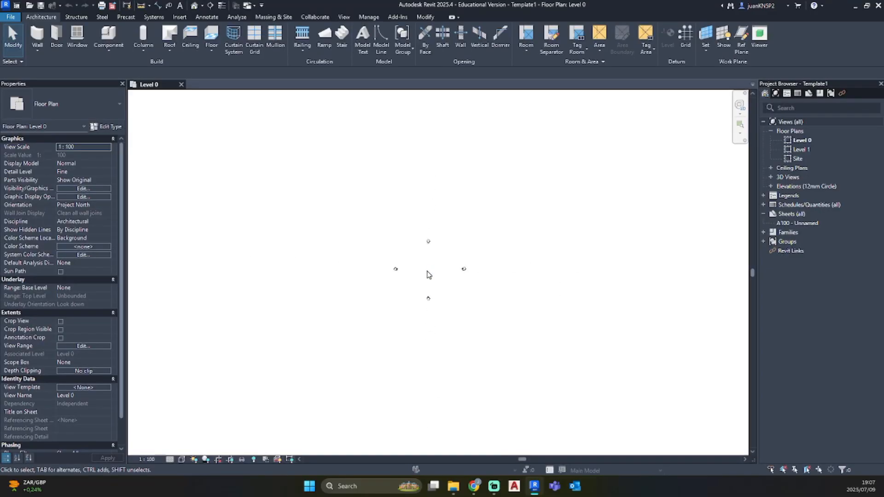
pyautogui.scroll(3, 428, 274)
pyautogui.scroll(1, 427, 292)
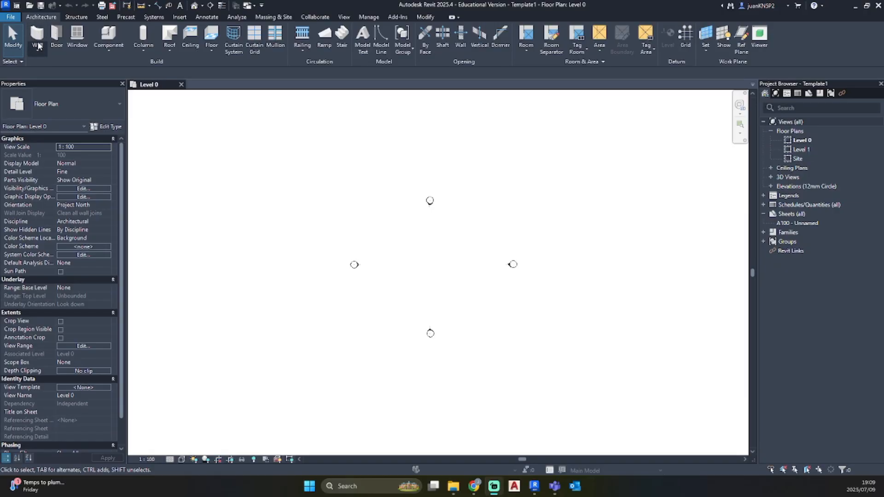
pyautogui.click(40, 34)
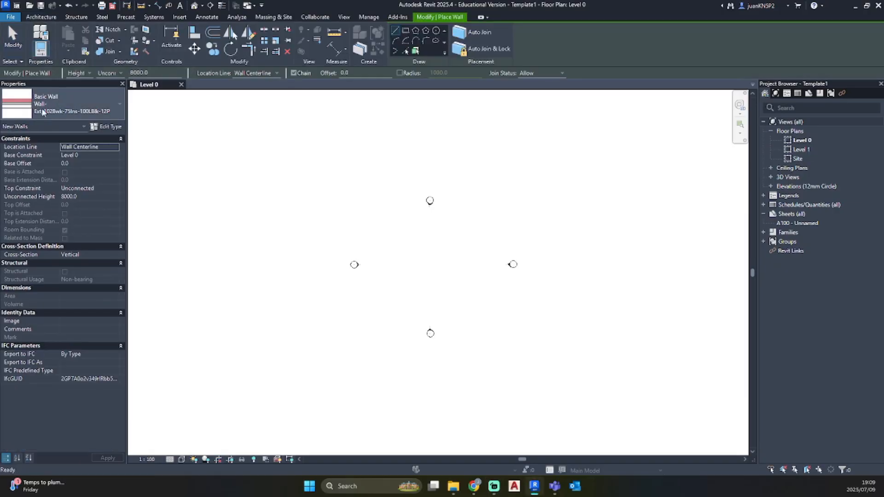
pyautogui.click(86, 103)
pyautogui.scroll(-3, 60, 198)
pyautogui.scroll(5, 62, 240)
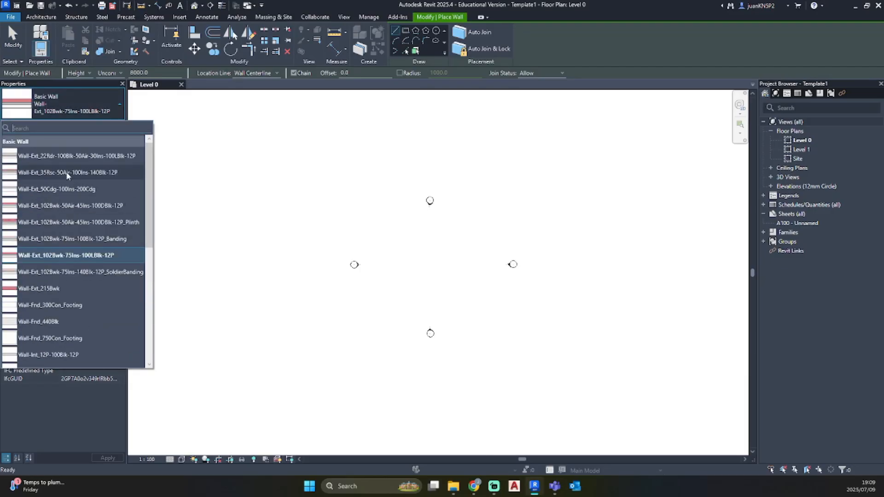
pyautogui.scroll(-5, 67, 166)
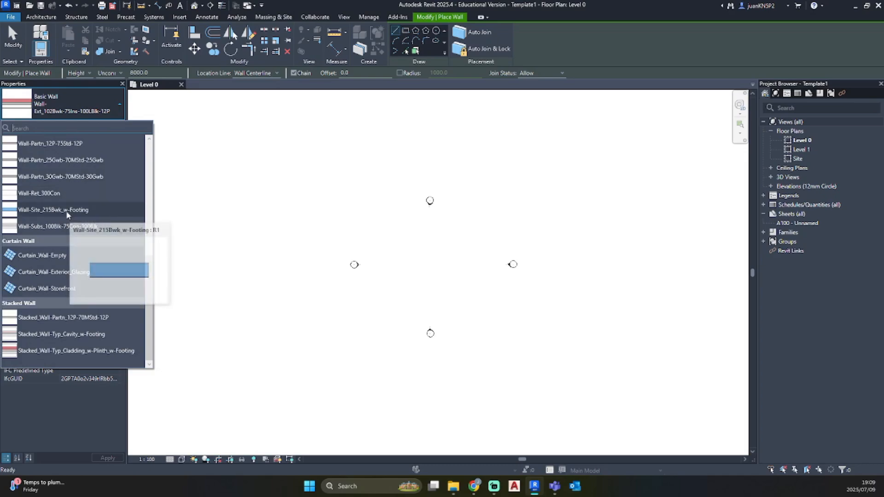
pyautogui.scroll(5, 50, 213)
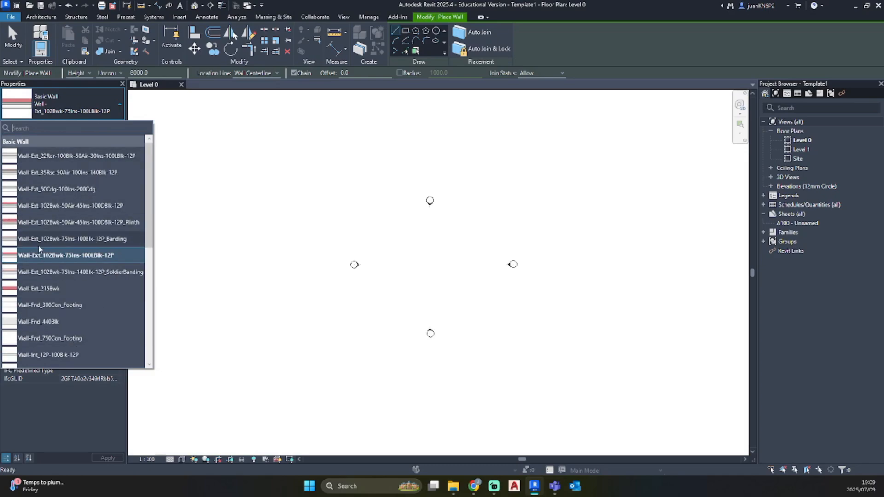
pyautogui.click(68, 105)
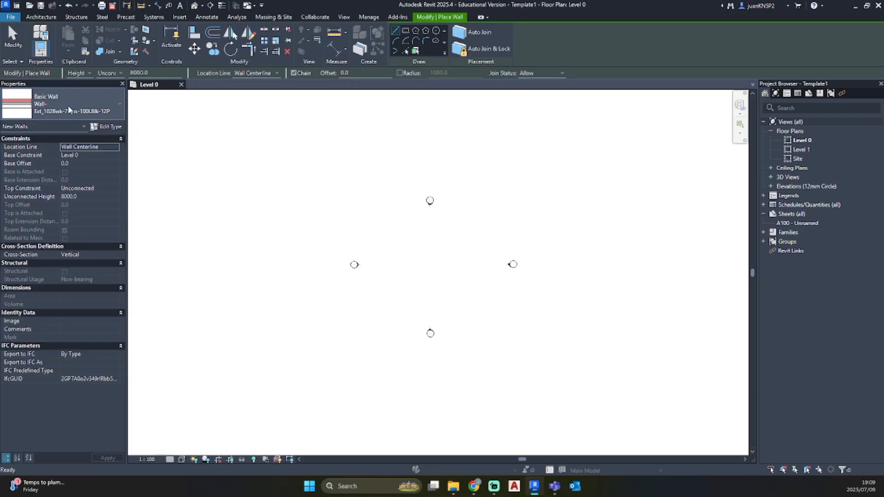
pyautogui.click(68, 104)
pyautogui.scroll(-5, 51, 196)
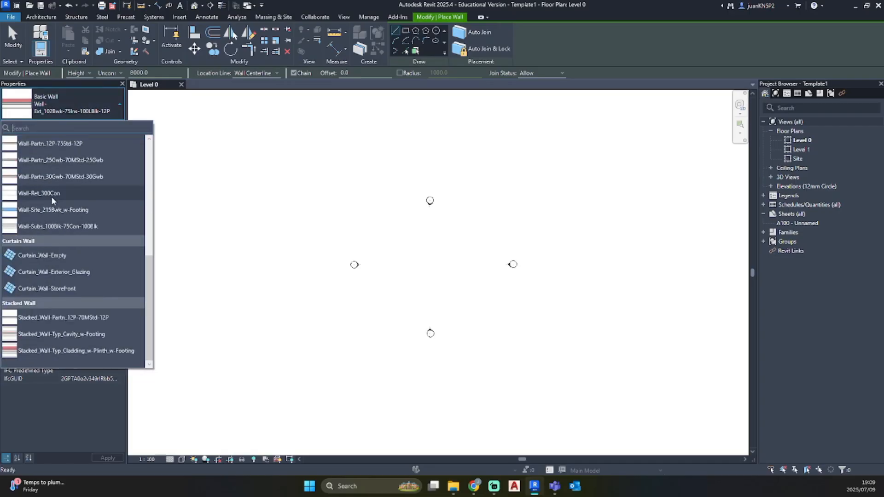
pyautogui.scroll(1, 52, 198)
pyautogui.scroll(4, 53, 202)
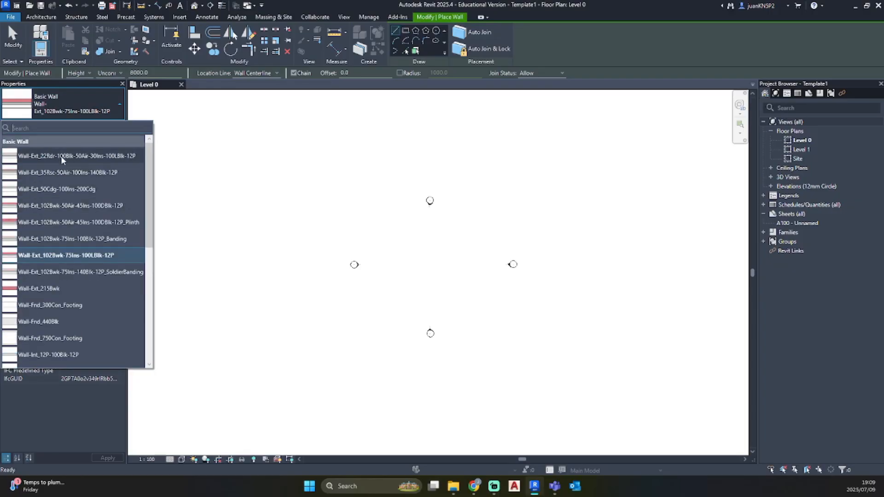
pyautogui.moveTo(62, 159)
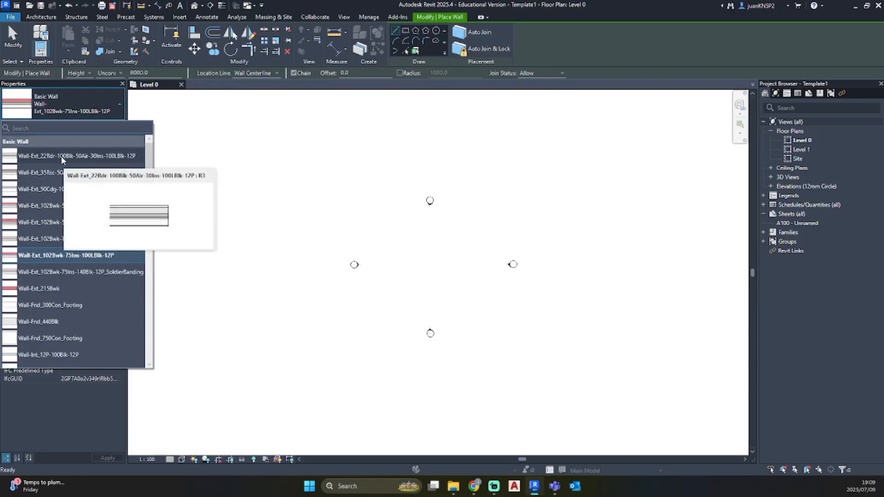
pyautogui.click(61, 156)
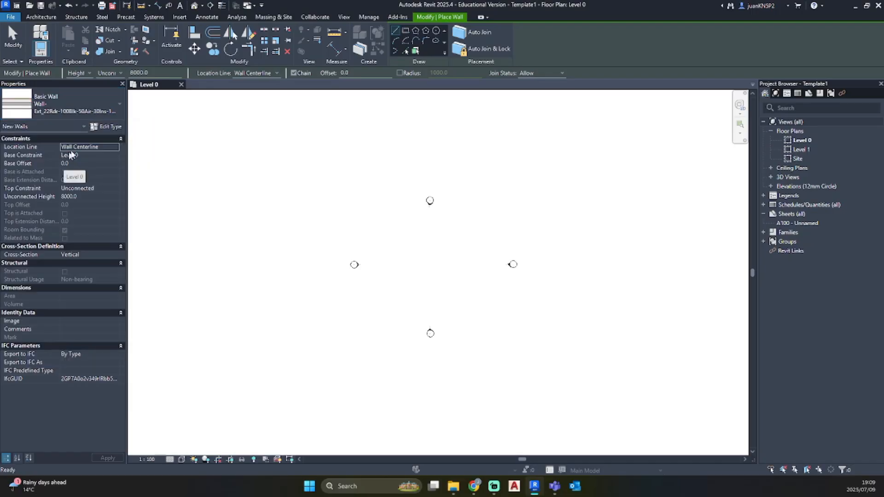
# Duplicate the selected wall type under the name BW1_230mm
pyautogui.click(109, 127)
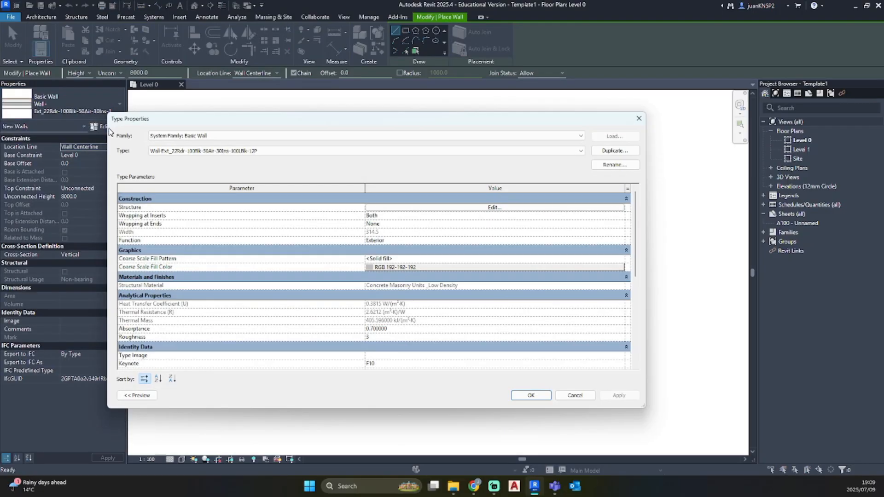
pyautogui.click(616, 150)
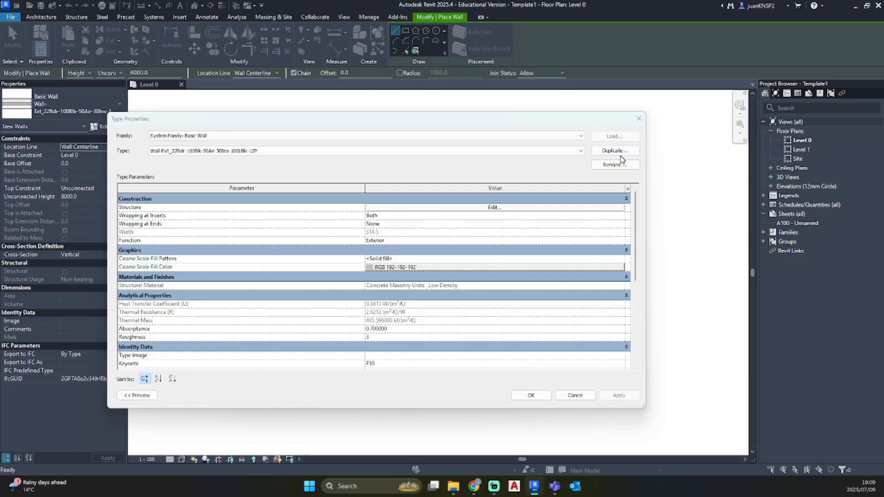
pyautogui.press('BackSpace')
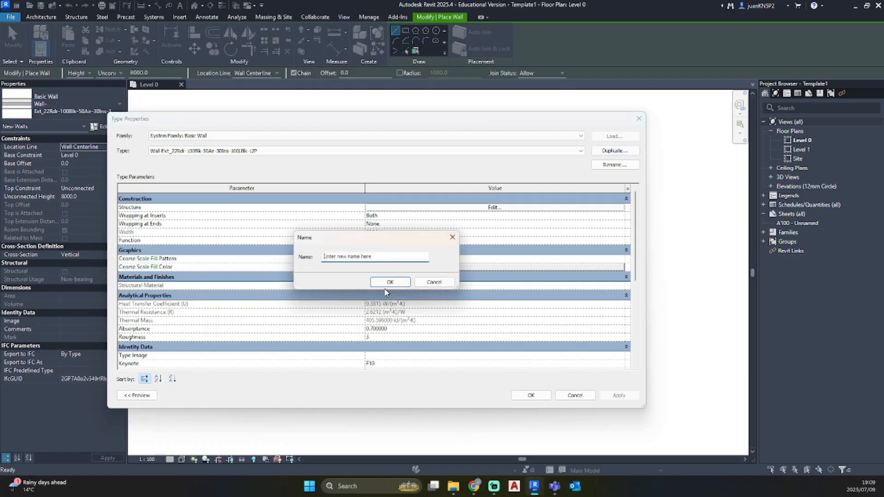
pyautogui.write('BW1_230mm')
pyautogui.click(388, 284)
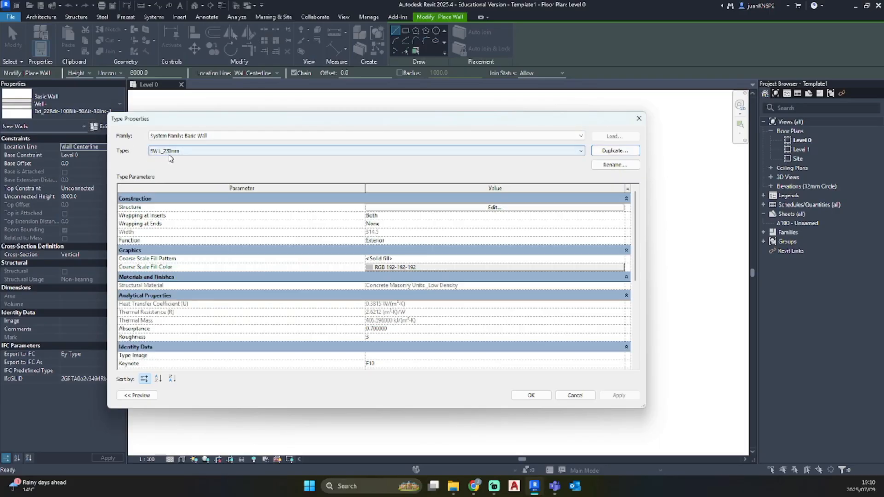
# Delete all finish and thermal layers from the BW1_230mm wall assembly, keeping only the structure layer between the core boundaries
pyautogui.click(490, 208)
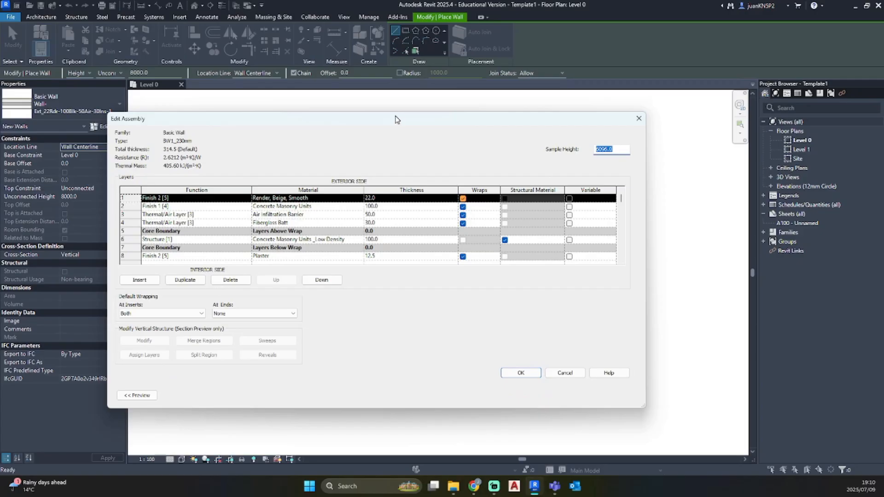
pyautogui.moveTo(395, 119); pyautogui.dragTo(459, 109)
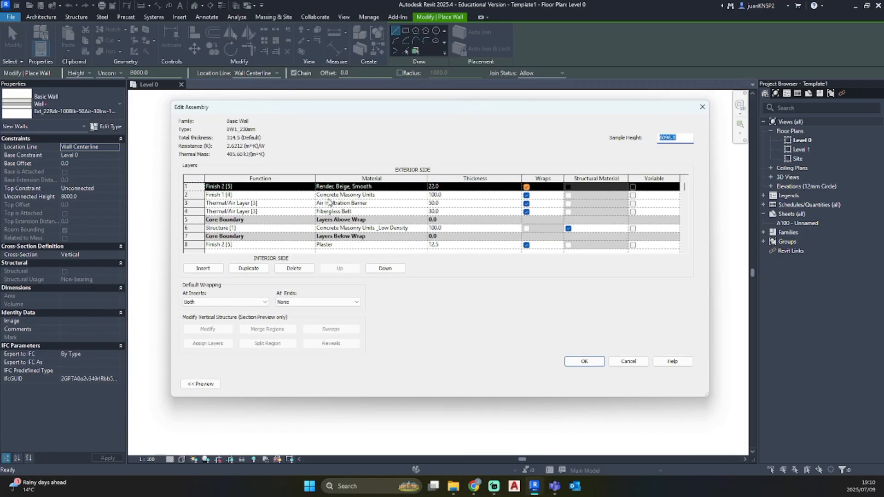
pyautogui.click(302, 269)
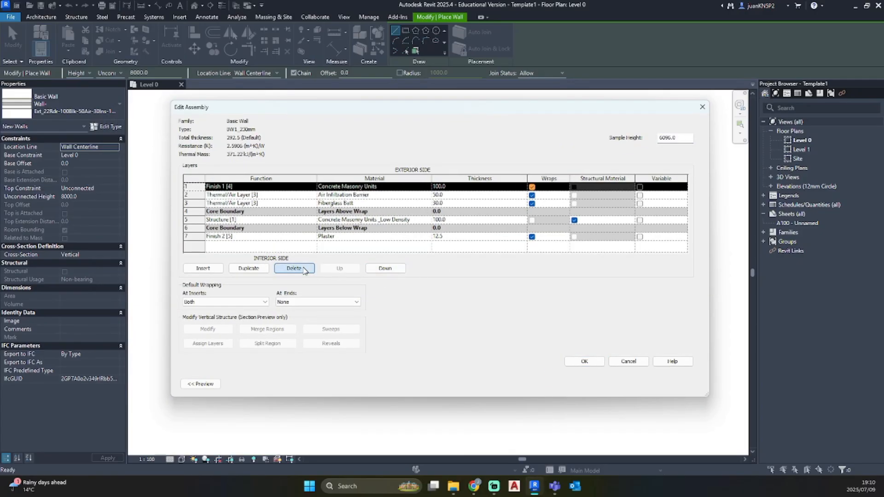
pyautogui.click(302, 269)
pyautogui.click(303, 269)
pyautogui.click(297, 269)
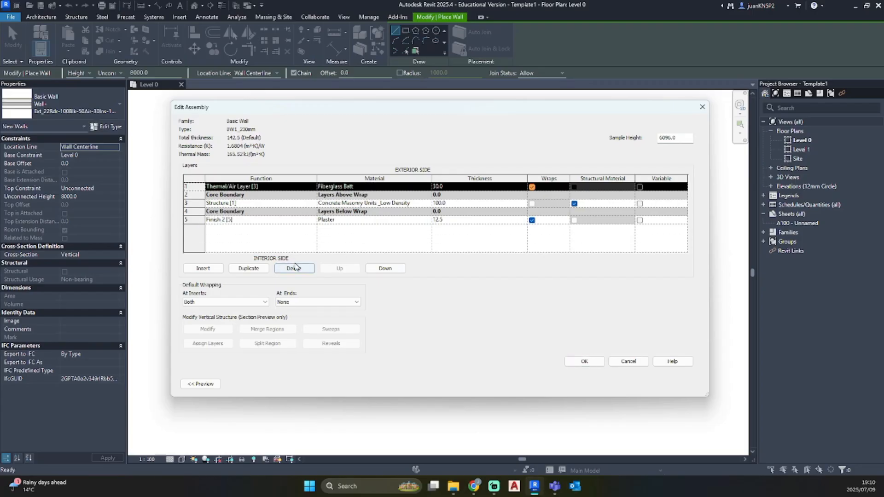
pyautogui.click(303, 271)
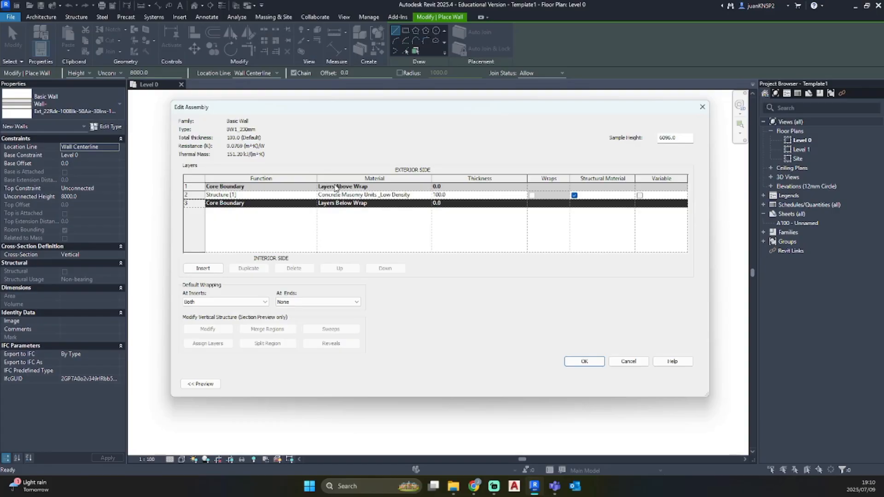
# Open the Material Browser for the material of the wall's Structure [1] layer
pyautogui.click(425, 197)
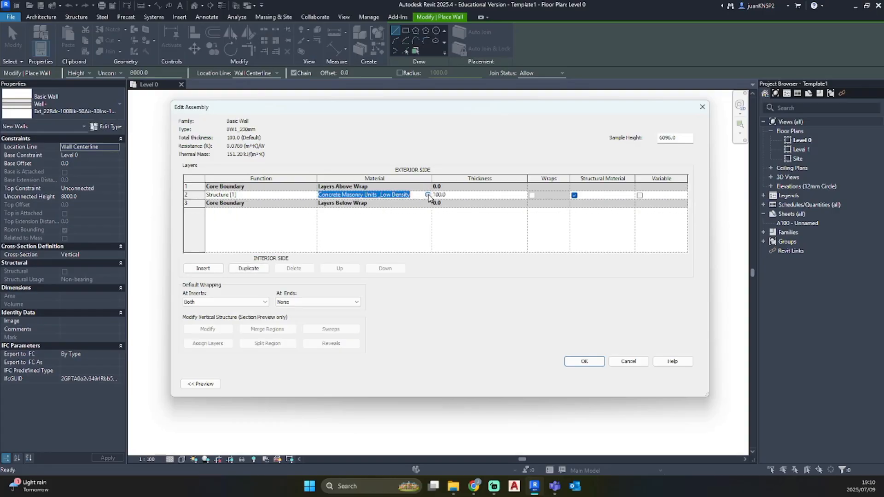
pyautogui.click(427, 195)
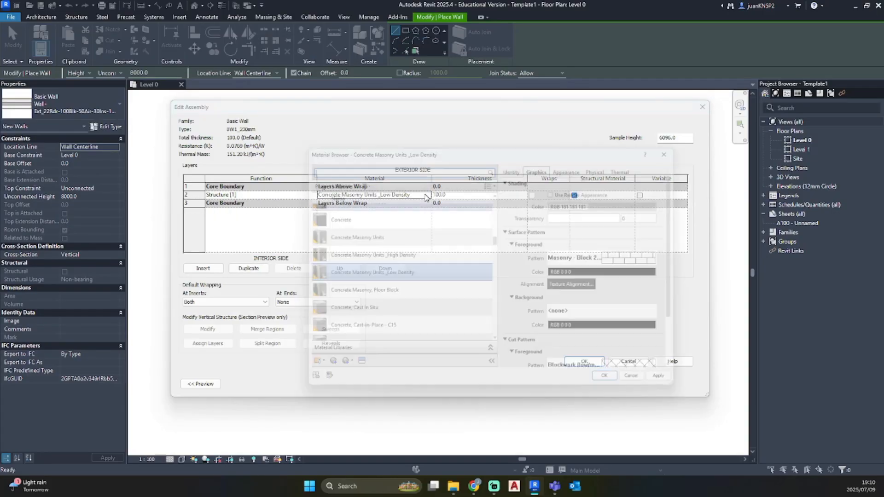
pyautogui.moveTo(467, 151); pyautogui.dragTo(414, 129)
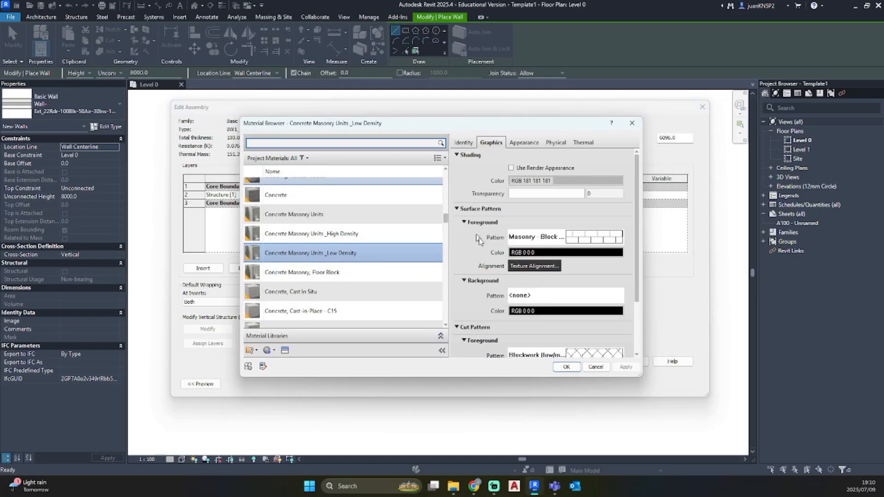
# Look through the project materials and view the graphics settings of Brick, Common
pyautogui.scroll(1, 308, 184)
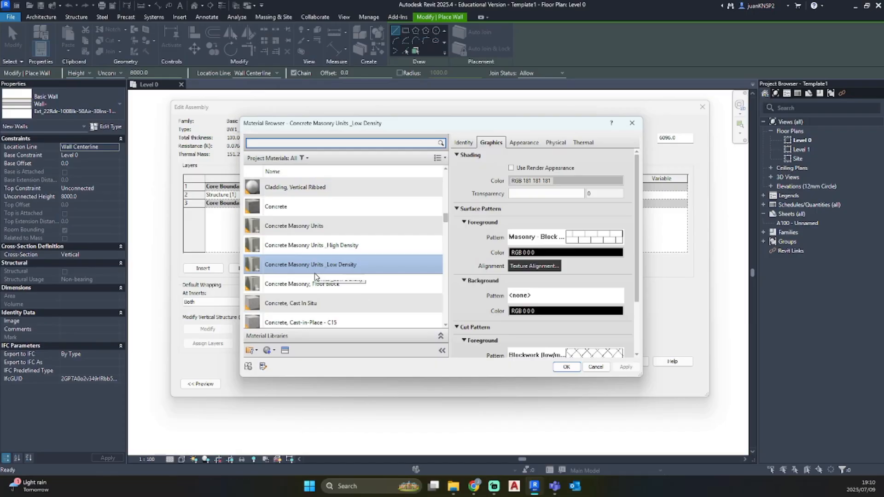
pyautogui.scroll(-3, 329, 278)
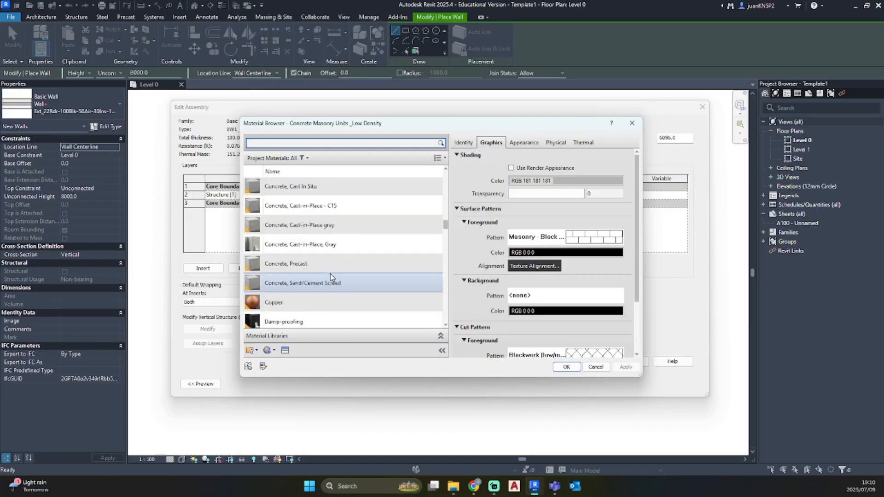
pyautogui.scroll(5, 329, 276)
pyautogui.scroll(3, 328, 273)
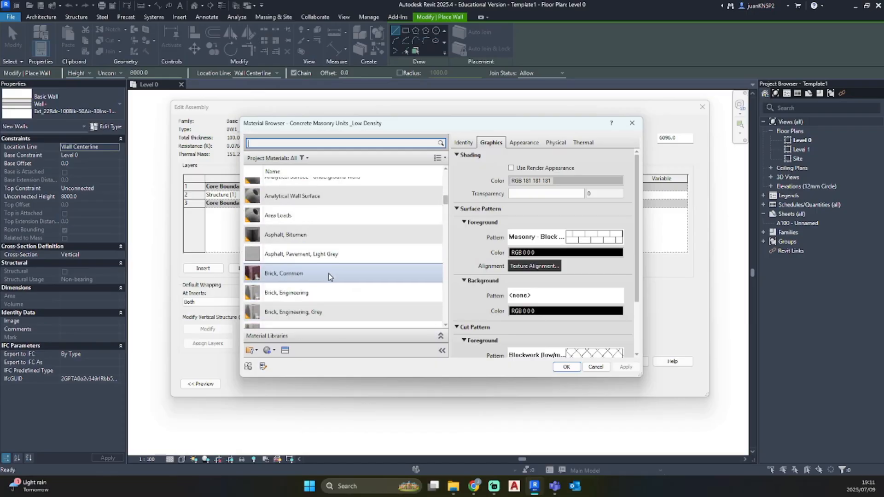
pyautogui.click(292, 273)
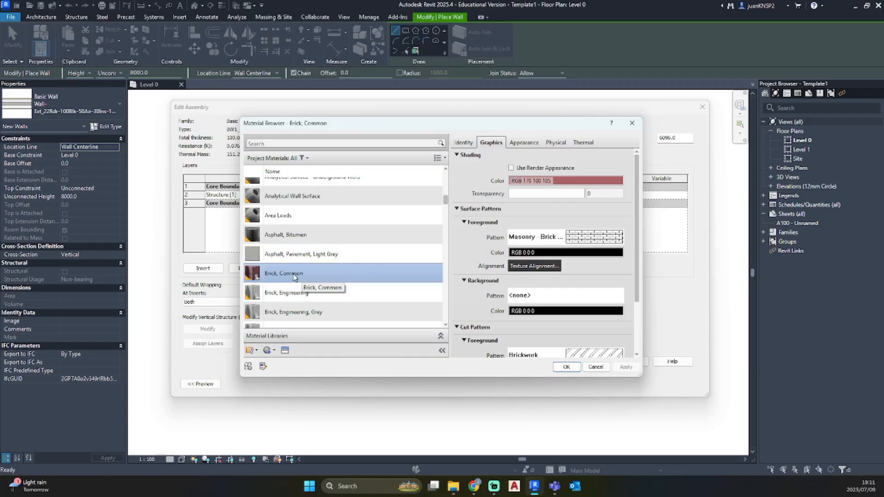
pyautogui.scroll(-1, 293, 276)
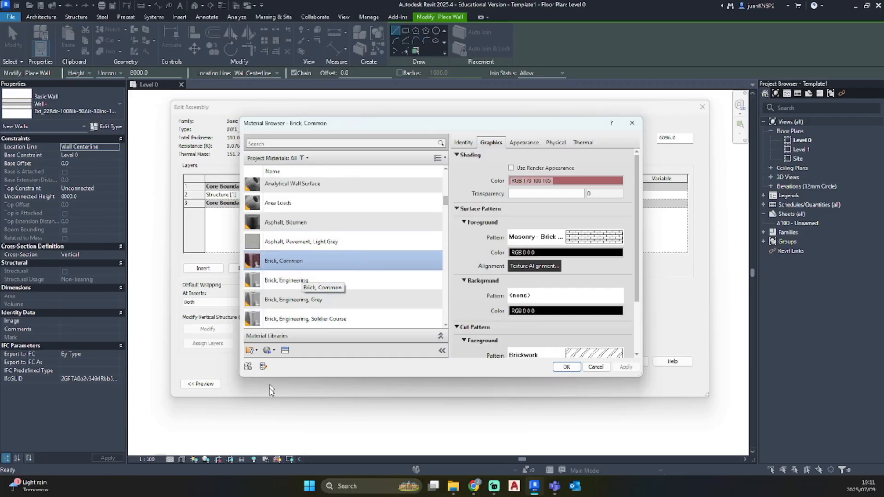
# Create a new project material and name it Existing Brickwork
pyautogui.click(270, 351)
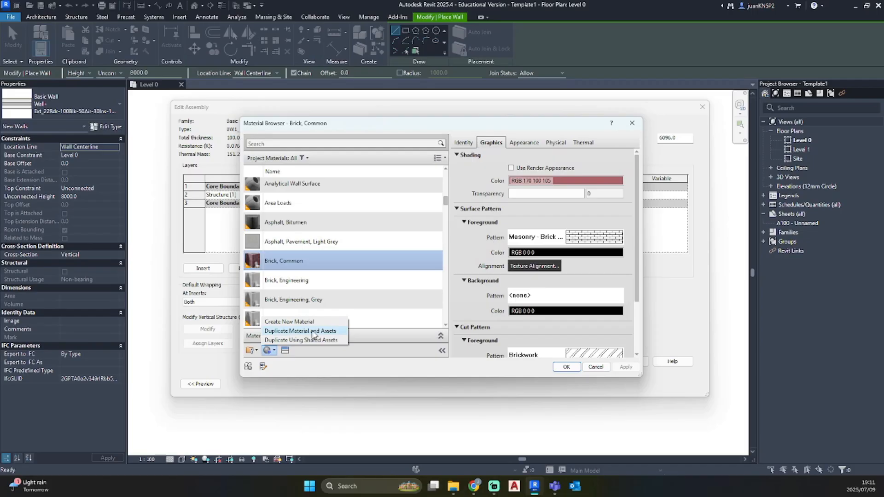
pyautogui.click(274, 322)
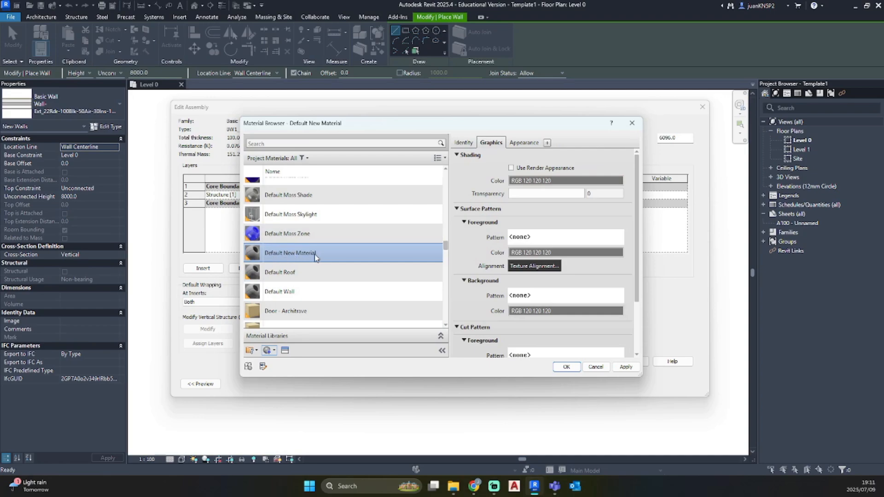
pyautogui.rightClick(286, 253)
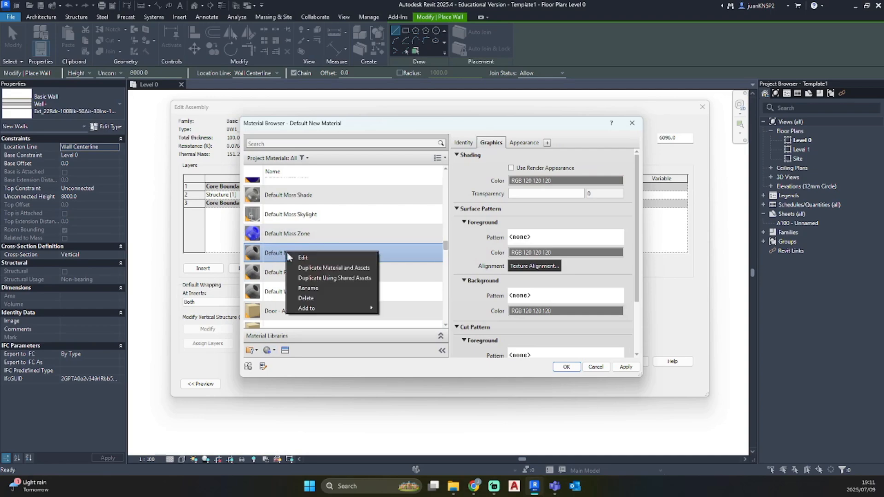
pyautogui.click(307, 288)
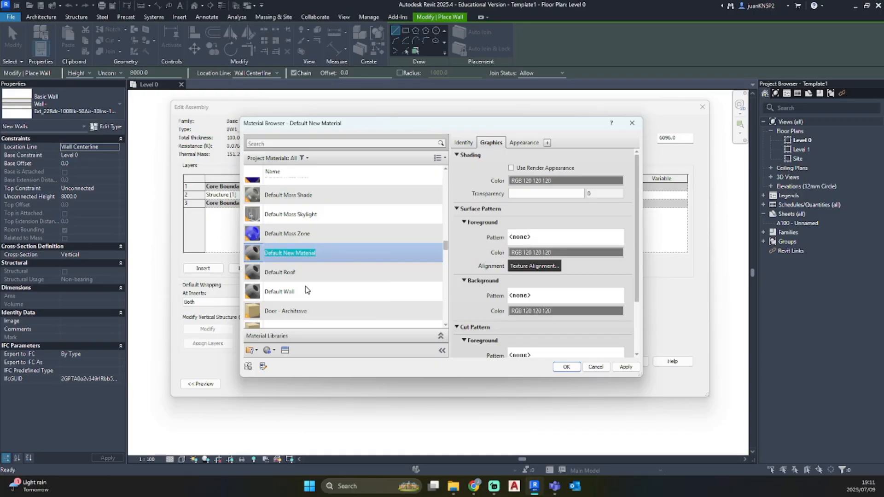
pyautogui.write('Existing Brickwork')
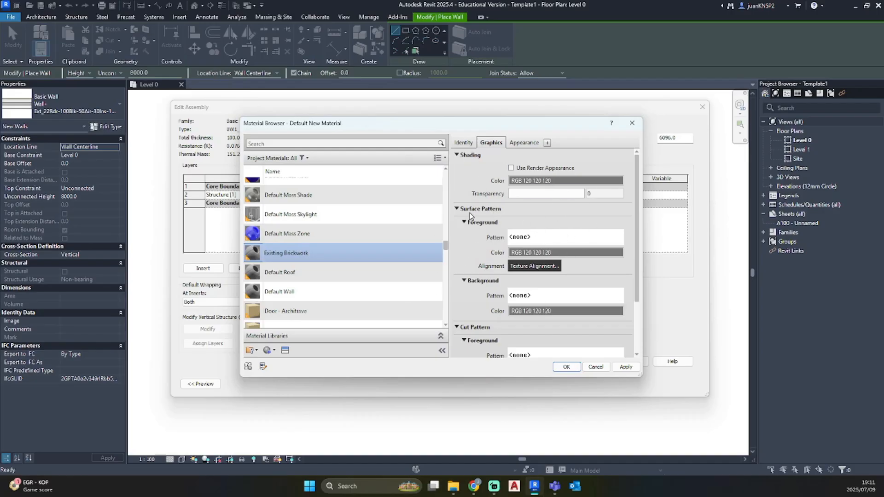
# Leave the surface foreground pattern of Existing Brickwork at none and set its cut foreground pattern to Brickwork
pyautogui.click(522, 237)
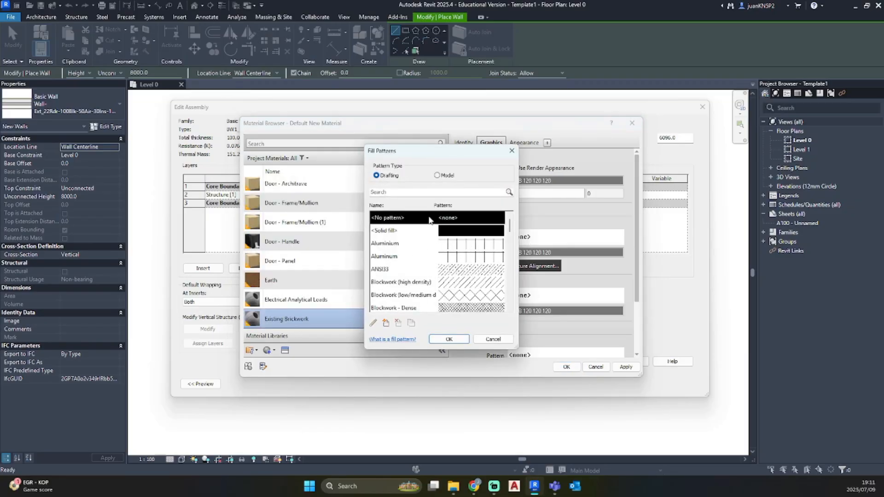
pyautogui.click(449, 339)
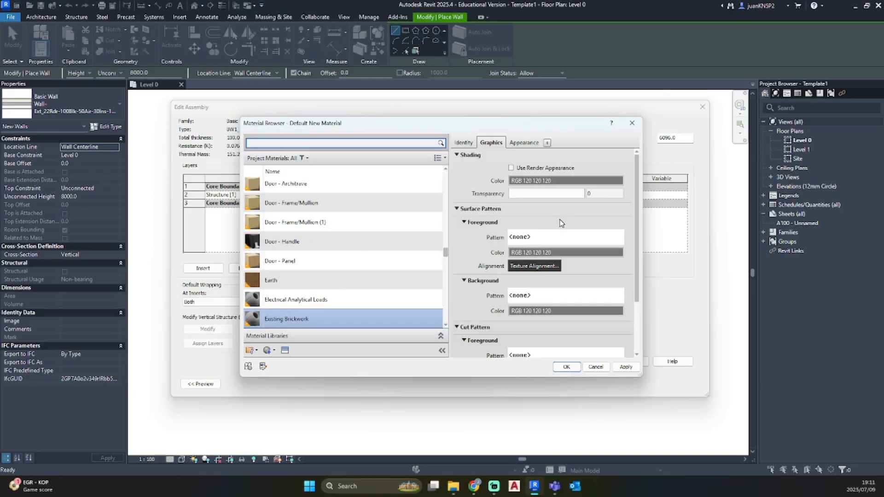
pyautogui.scroll(-3, 552, 252)
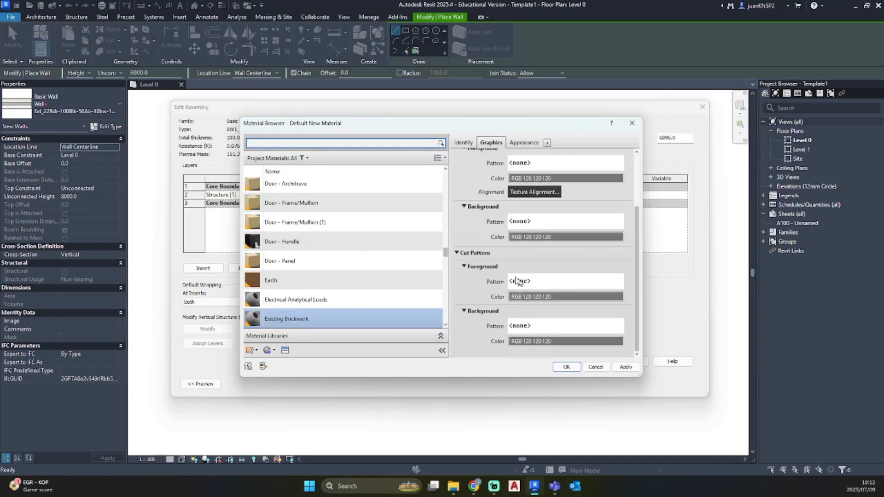
pyautogui.click(580, 282)
pyautogui.click(579, 282)
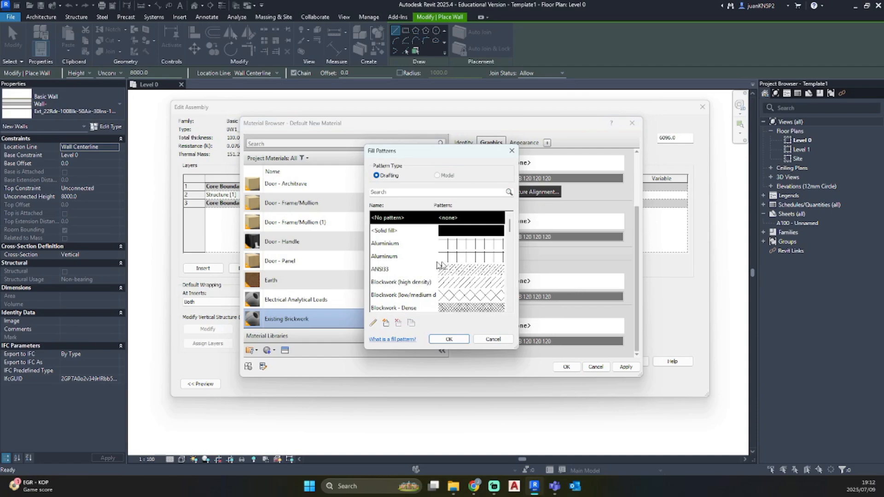
pyautogui.scroll(-1, 411, 263)
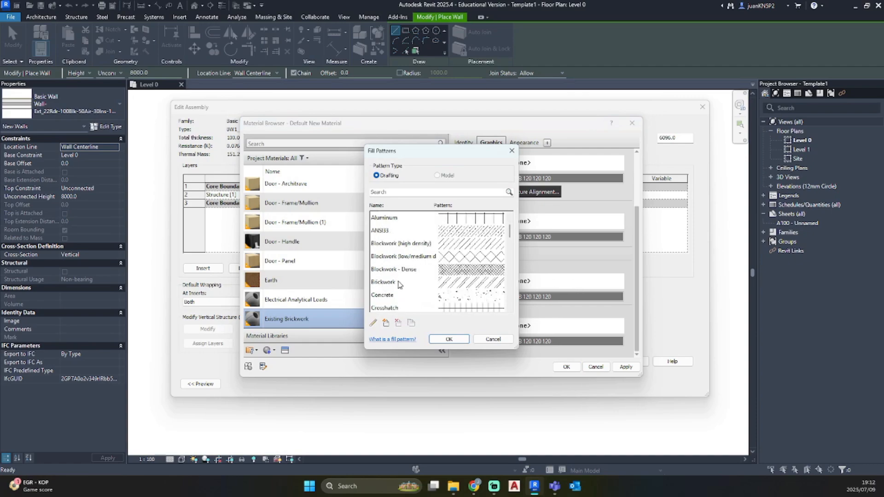
pyautogui.click(399, 282)
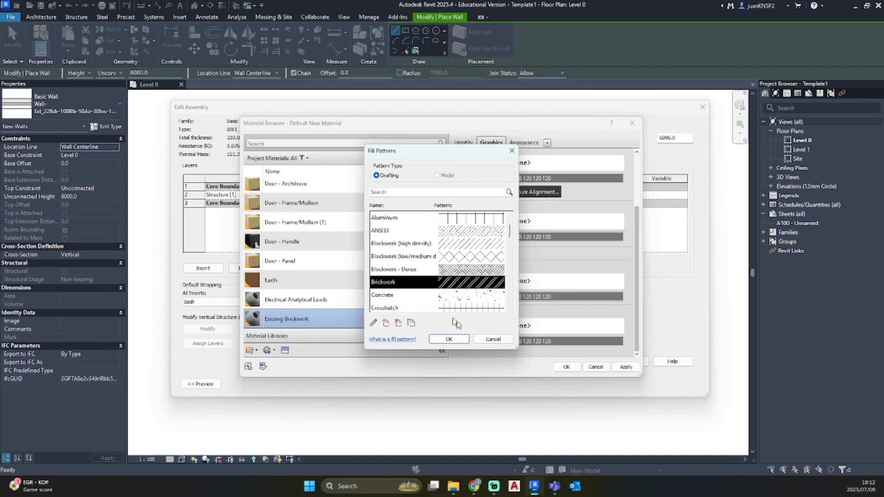
pyautogui.click(458, 340)
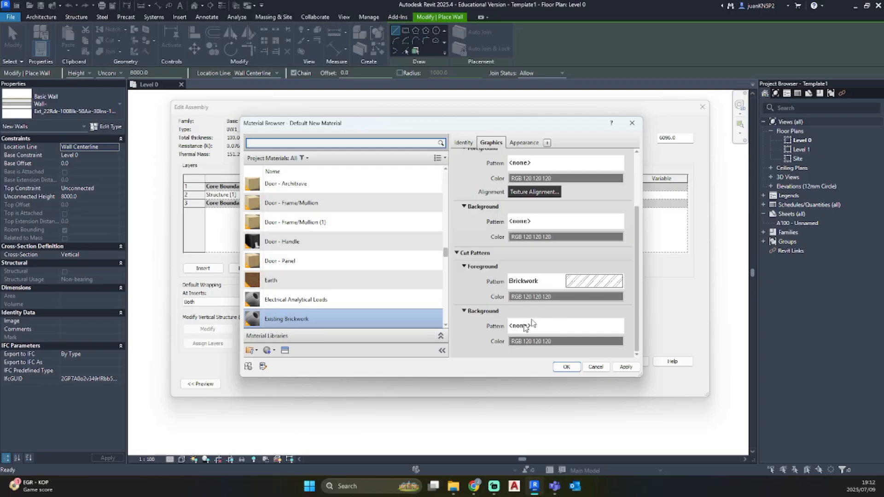
# Set the cut background of Existing Brickwork to a solid fill in white, RGB 255 255 255
pyautogui.click(556, 327)
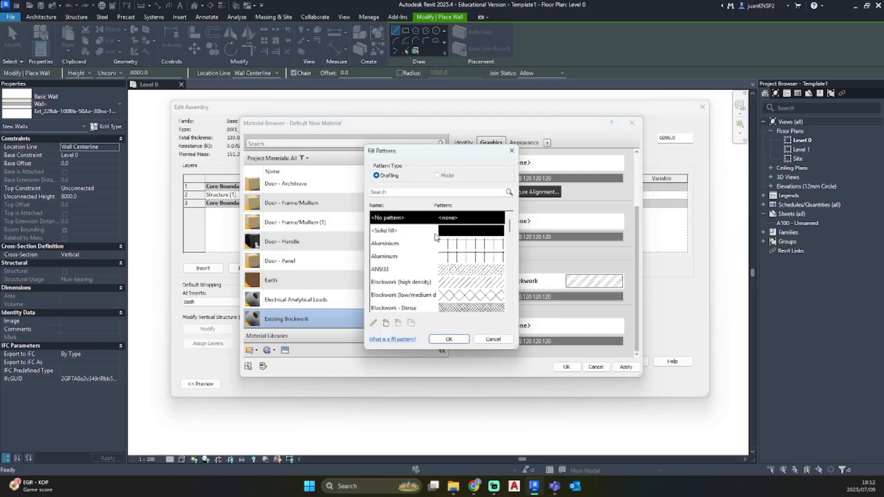
pyautogui.click(435, 233)
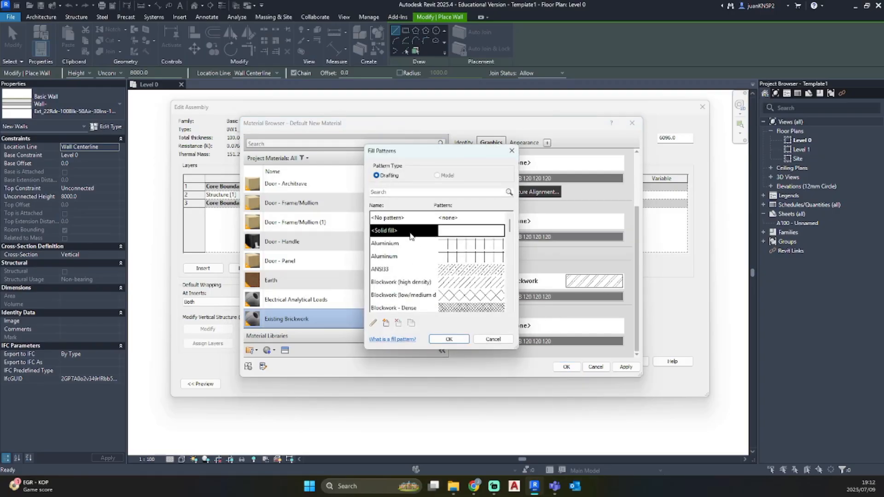
pyautogui.click(448, 339)
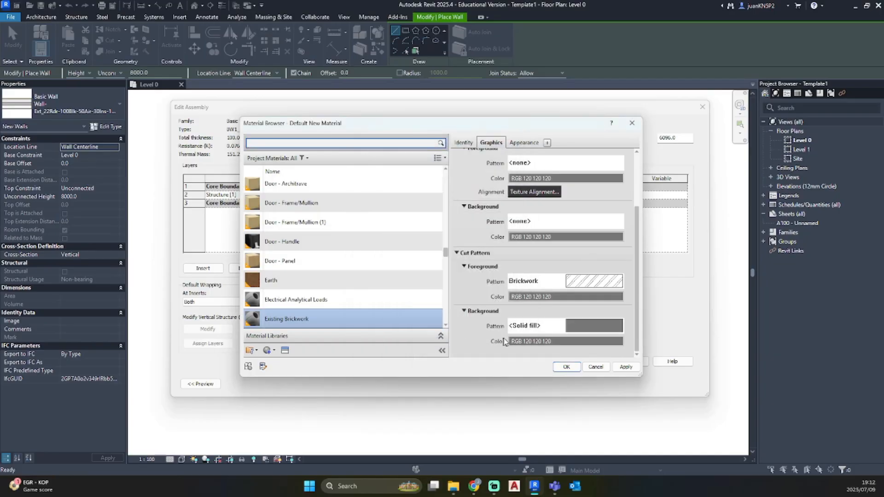
pyautogui.click(579, 342)
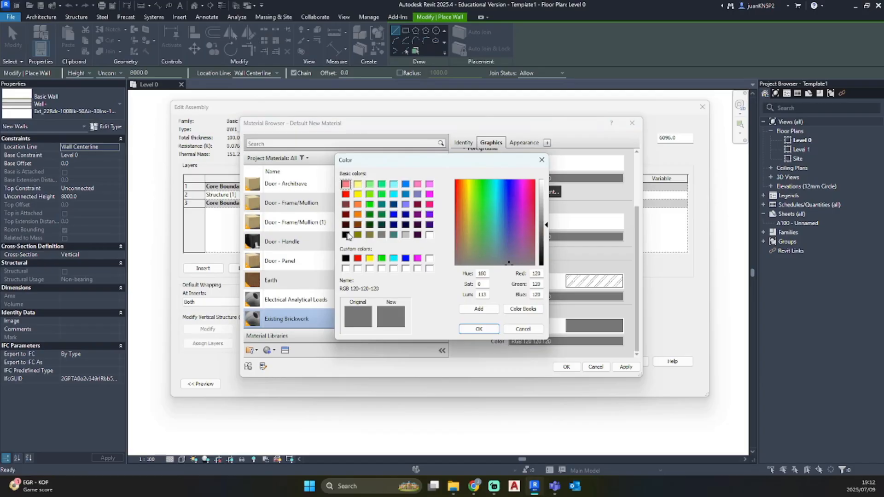
pyautogui.click(429, 235)
pyautogui.click(479, 328)
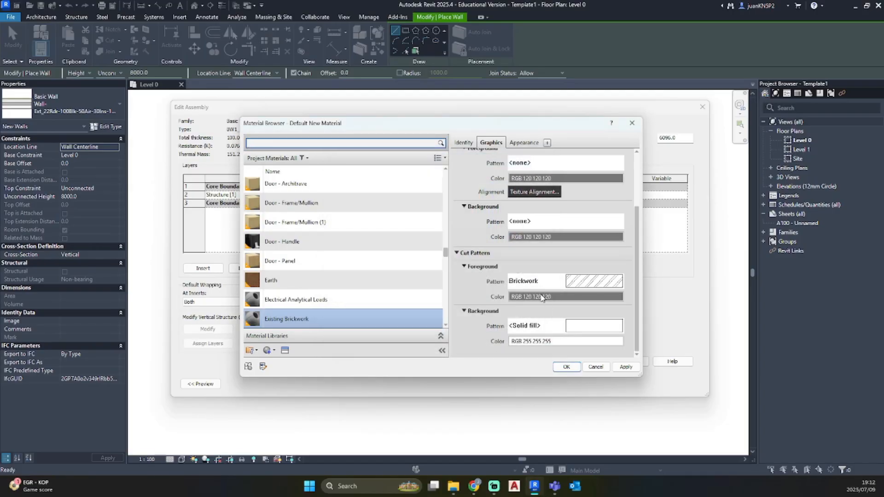
# Set the cut foreground colour of Existing Brickwork to black and assign the material to the wall's Structure [1] layer
pyautogui.click(535, 296)
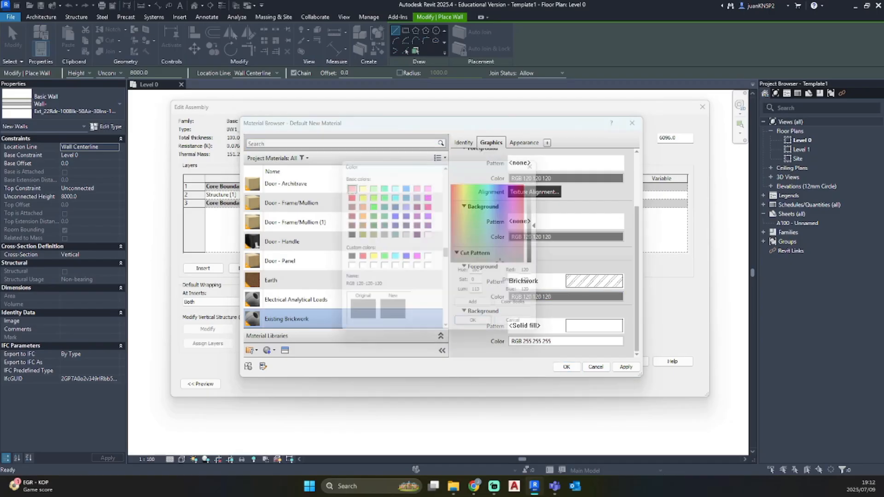
pyautogui.click(346, 235)
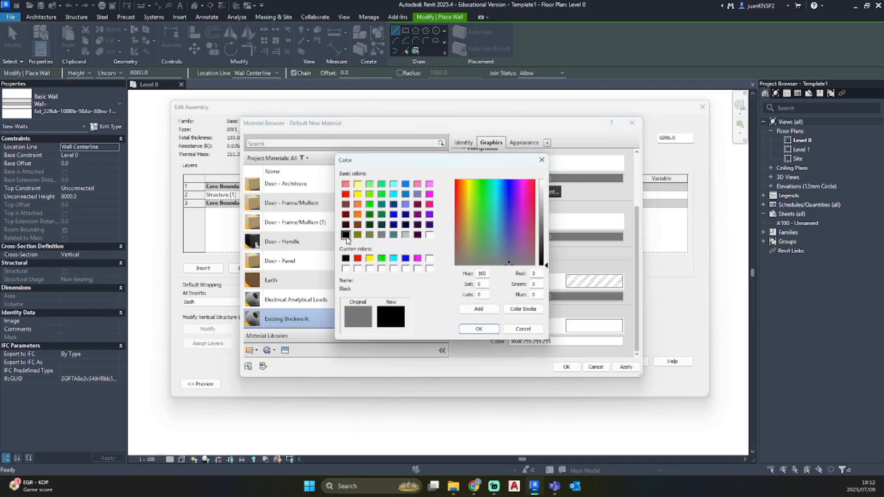
pyautogui.click(479, 328)
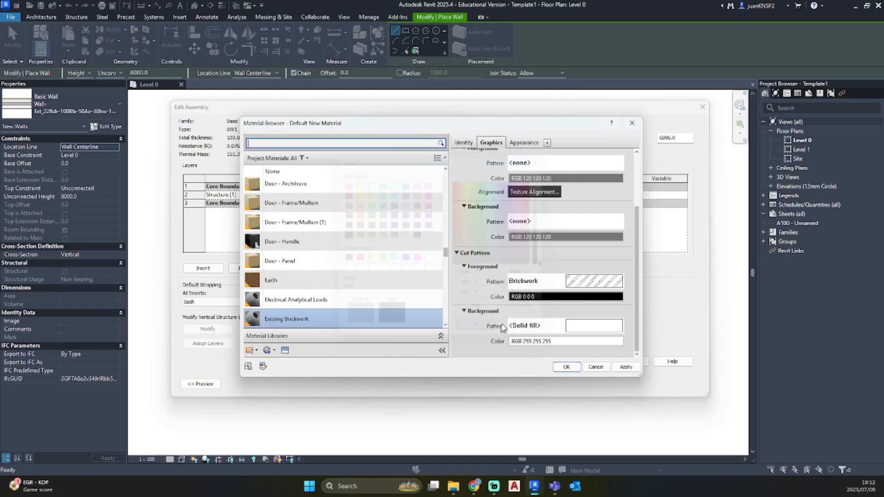
pyautogui.click(627, 370)
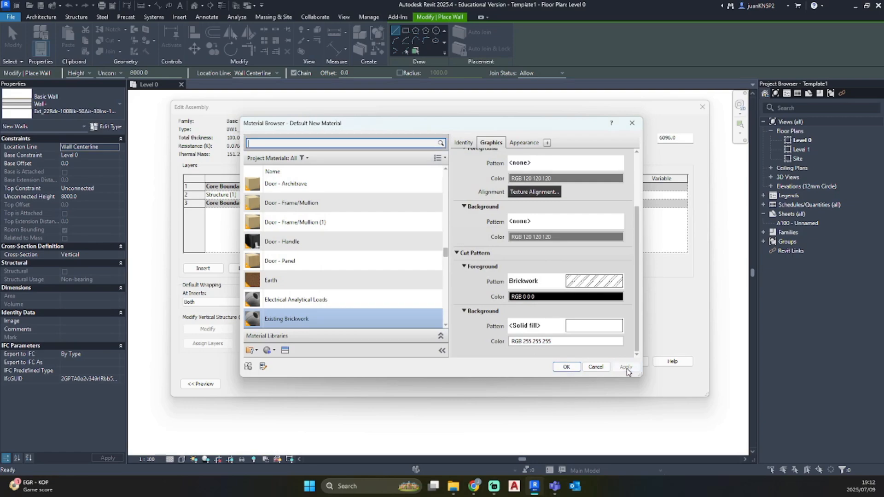
pyautogui.click(568, 367)
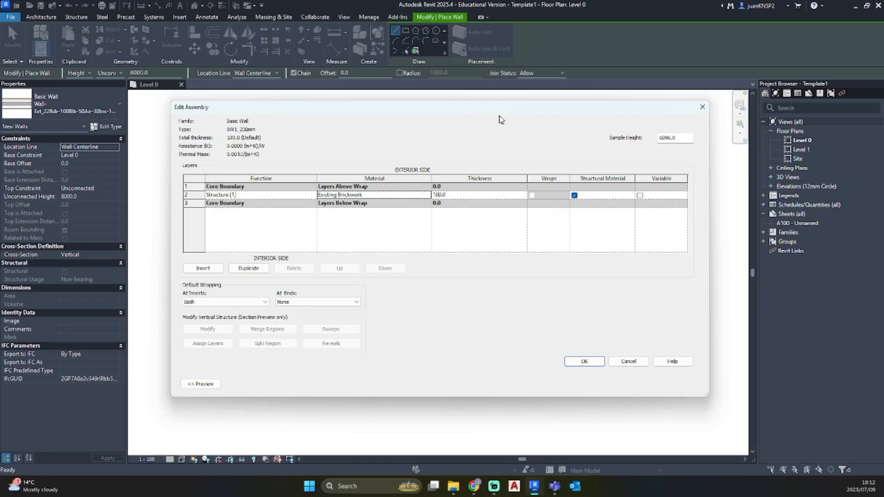
# Narrow and reposition the Edit Assembly dialog and show the wall's plan preview
pyautogui.moveTo(709, 180); pyautogui.dragTo(566, 181)
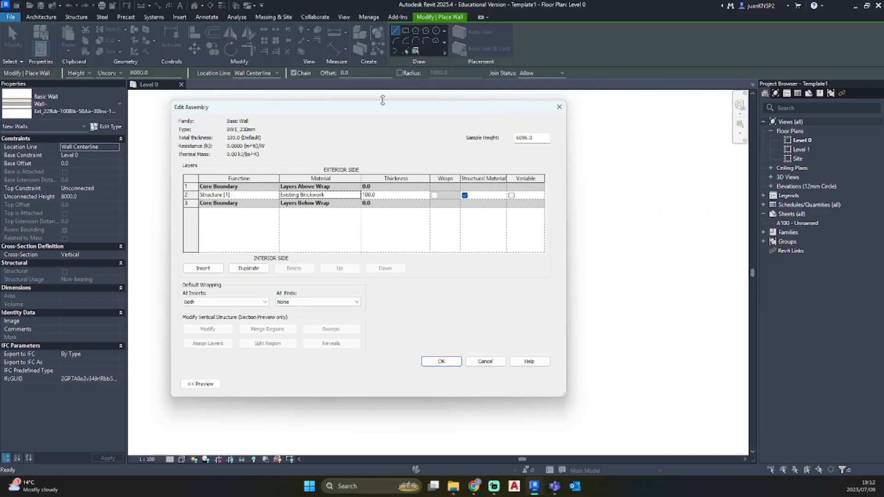
pyautogui.moveTo(382, 112); pyautogui.dragTo(540, 119)
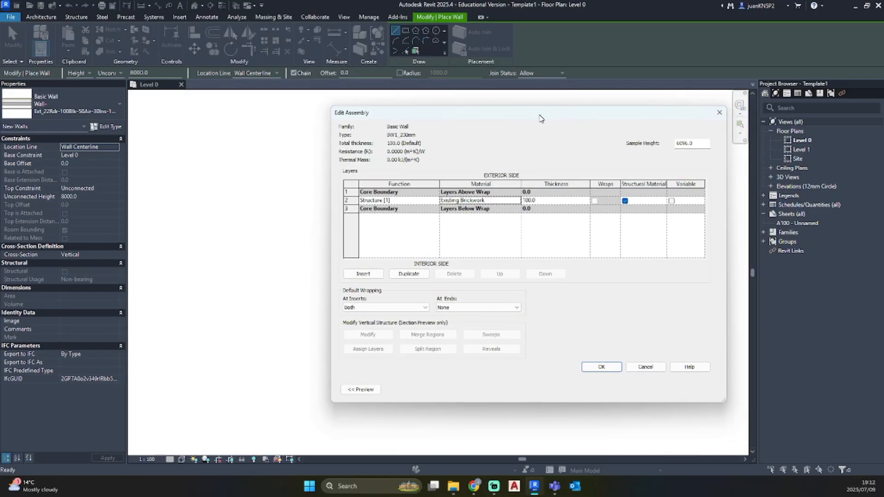
pyautogui.click(361, 391)
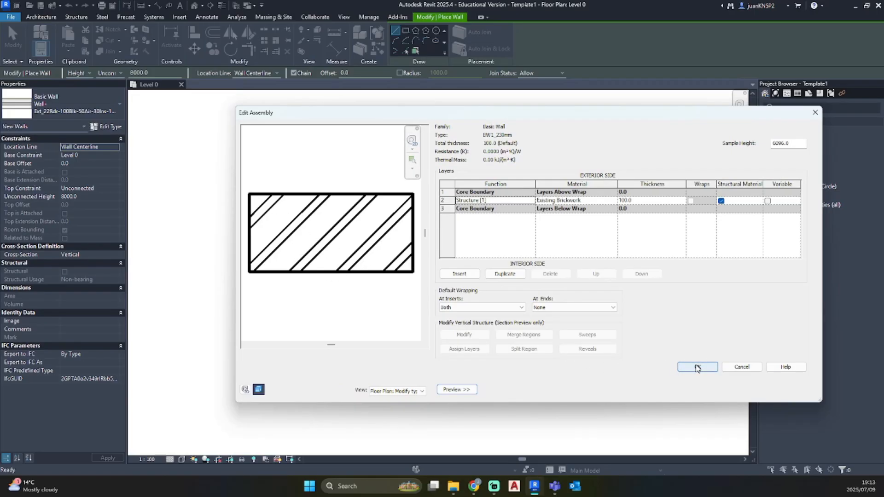
# Set the Structure [1] layer's thickness to 230 mm and accept the BW1_230mm type properties
pyautogui.click(643, 201)
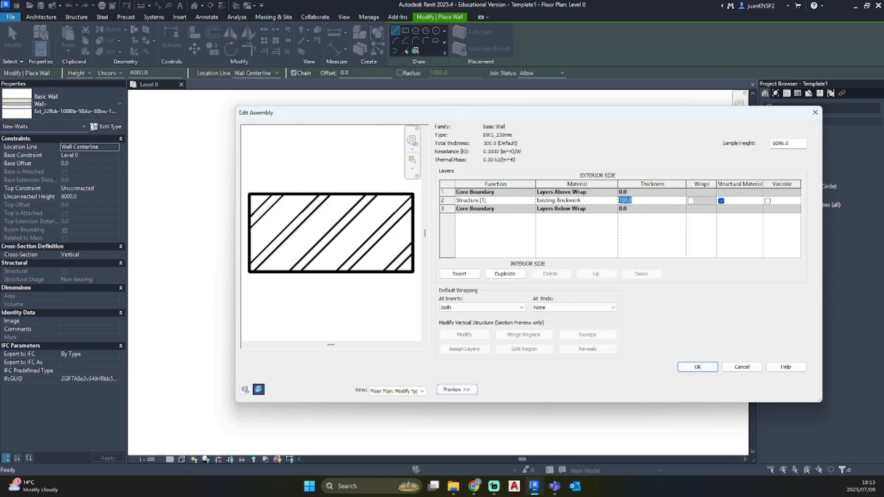
pyautogui.write('230')
pyautogui.click(710, 370)
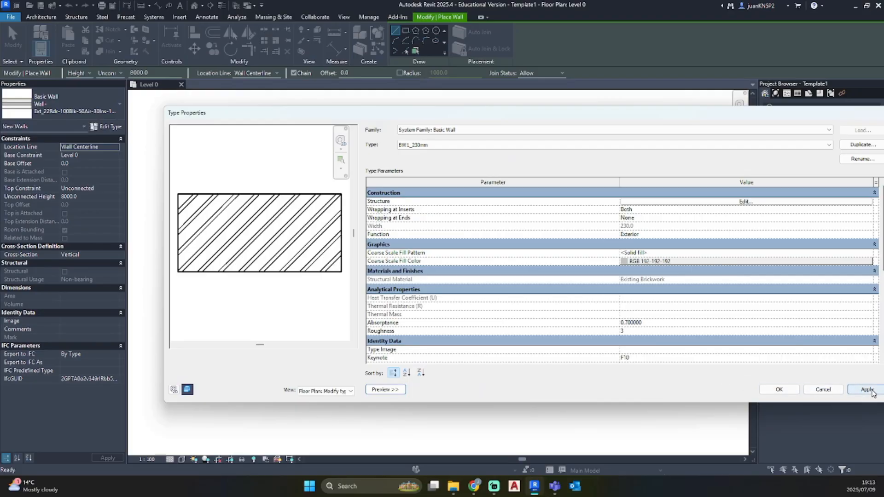
pyautogui.click(778, 390)
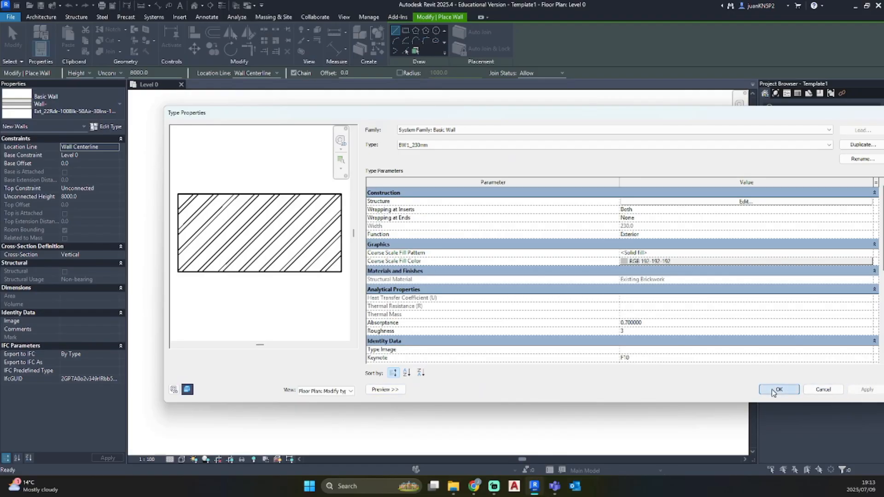
# Draw one straight vertical BW1_230mm wall between the elevation markers on Level 0 and end the wall command
pyautogui.scroll(2, 377, 260)
pyautogui.scroll(-2, 375, 264)
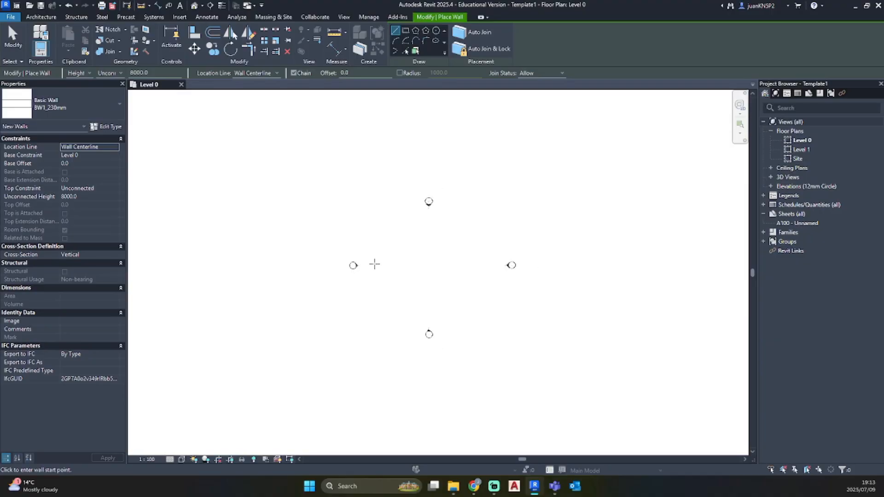
pyautogui.moveTo(375, 264); pyautogui.dragTo(480, 270, button='middle')
pyautogui.scroll(1, 242, 303)
pyautogui.moveTo(241, 304); pyautogui.dragTo(459, 276, button='middle')
pyautogui.click(403, 270)
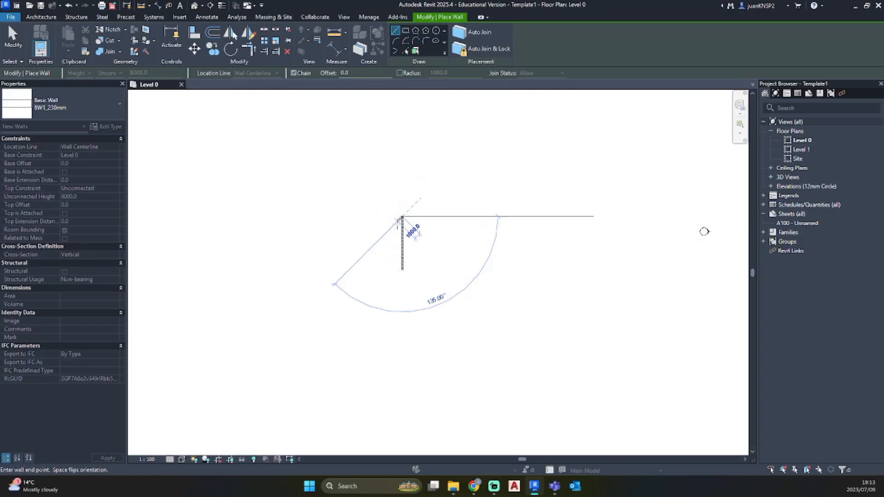
pyautogui.click(400, 220)
pyautogui.press('Escape')
pyautogui.press('Escape')
# Set the Level 0 view's detail level to Fine and inspect the wall's brickwork hatch up close
pyautogui.scroll(2, 406, 255)
pyautogui.scroll(2, 399, 241)
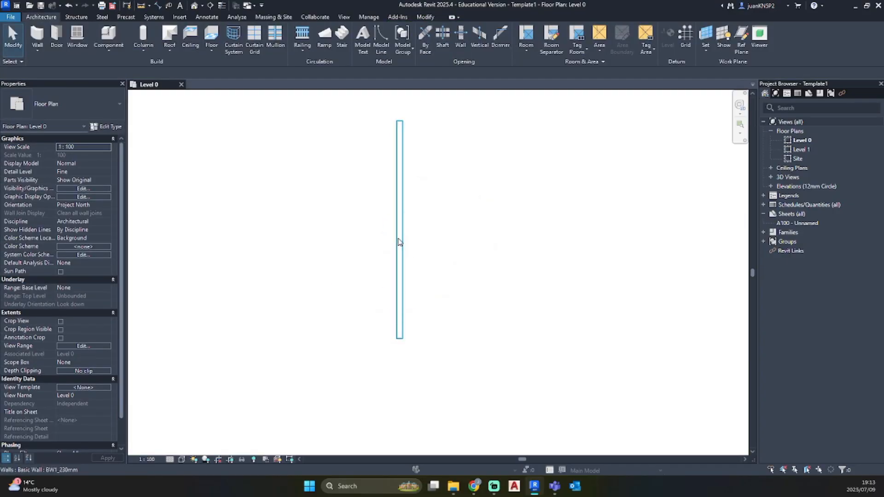
pyautogui.click(173, 460)
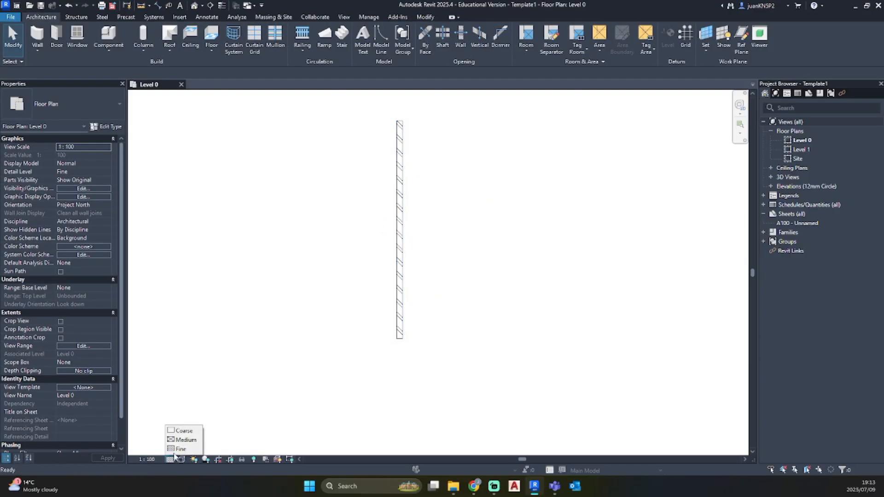
pyautogui.click(176, 450)
pyautogui.scroll(2, 404, 158)
pyautogui.scroll(-1, 404, 163)
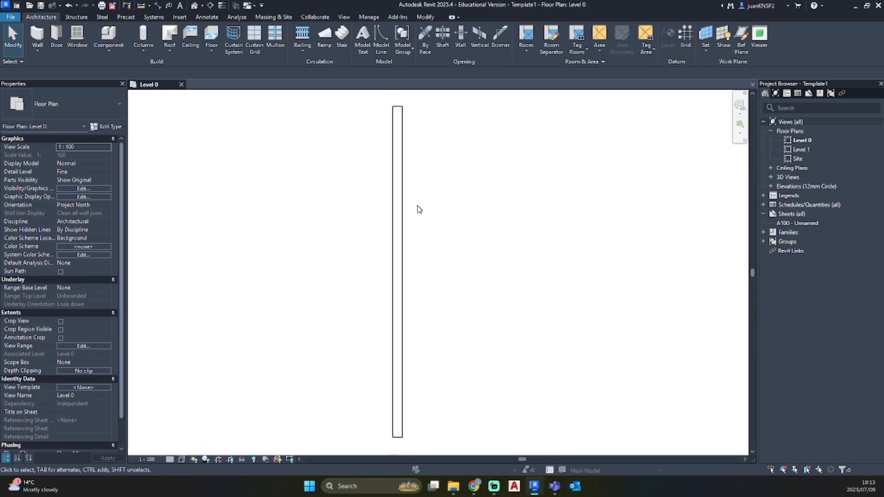
# Shorten the wall from its upper end to about 1800 mm long, check its hatch, and select it
pyautogui.click(397, 148)
pyautogui.moveTo(398, 110); pyautogui.dragTo(398, 363)
pyautogui.scroll(3, 392, 421)
pyautogui.moveTo(391, 421); pyautogui.dragTo(351, 282, button='middle')
pyautogui.scroll(2, 347, 223)
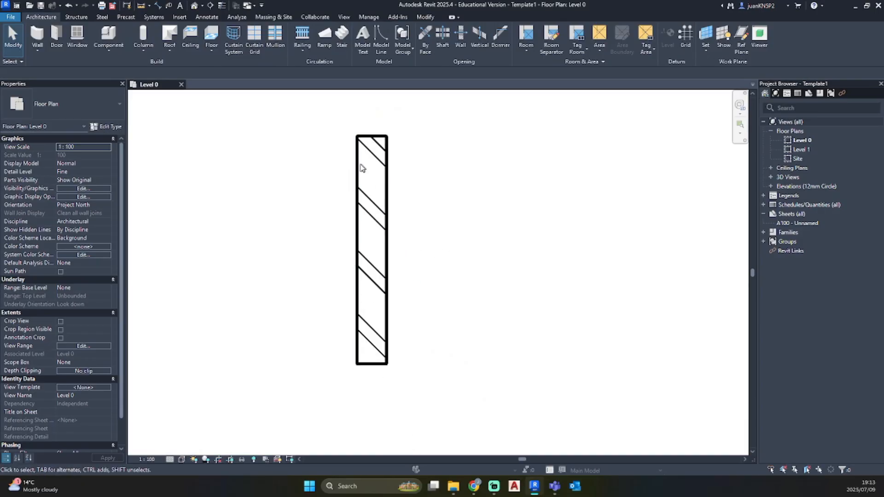
pyautogui.scroll(-2, 353, 262)
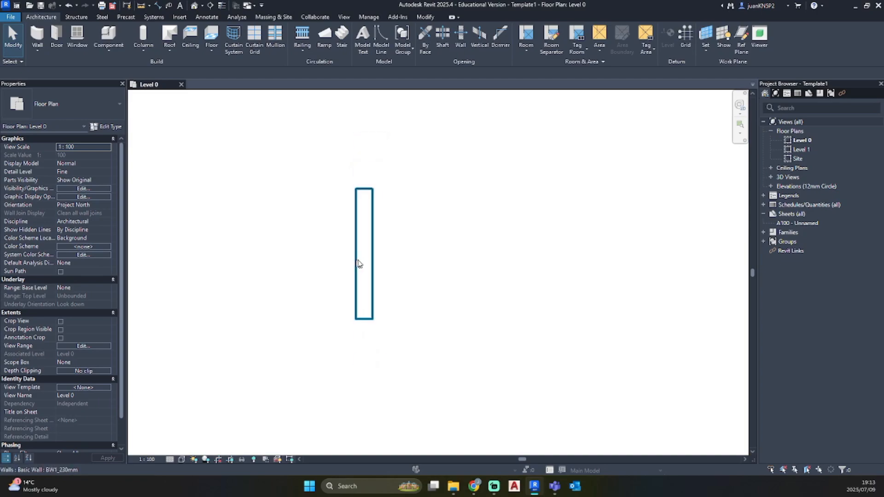
pyautogui.click(370, 248)
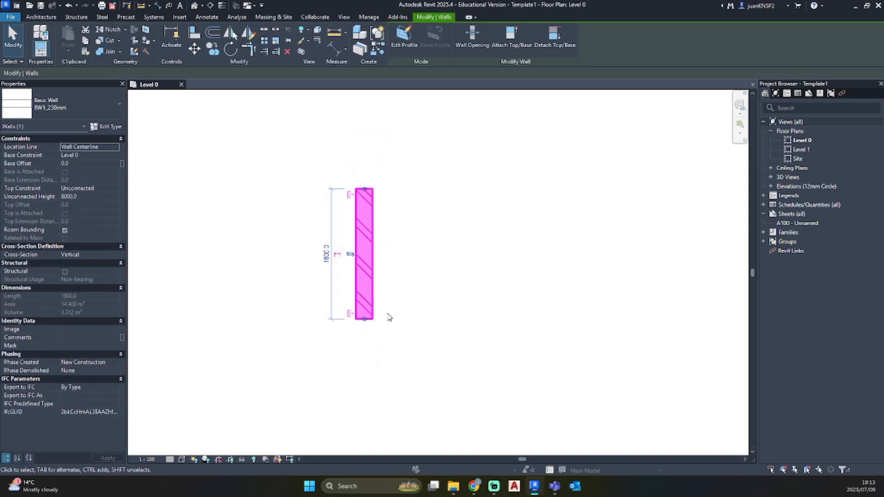
# Duplicate the selected wall's BW1_230mm type and name the copy BW1_230mm (New Brickwork)
pyautogui.click(109, 128)
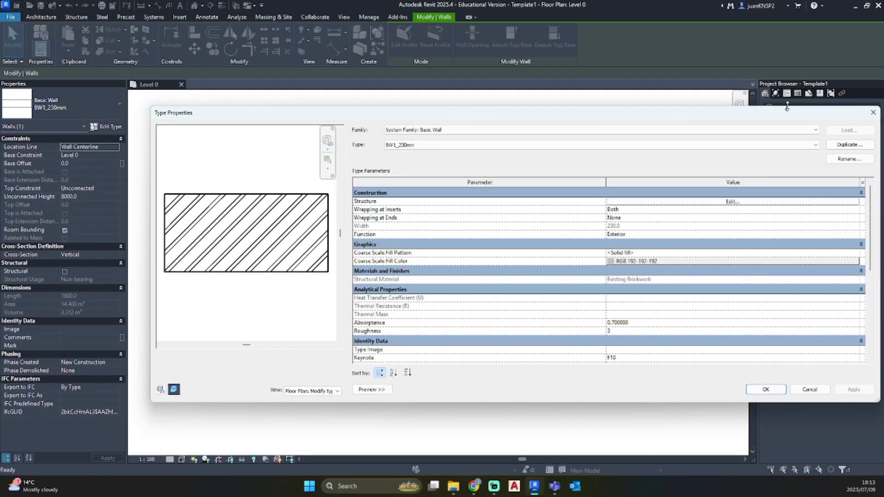
pyautogui.click(843, 144)
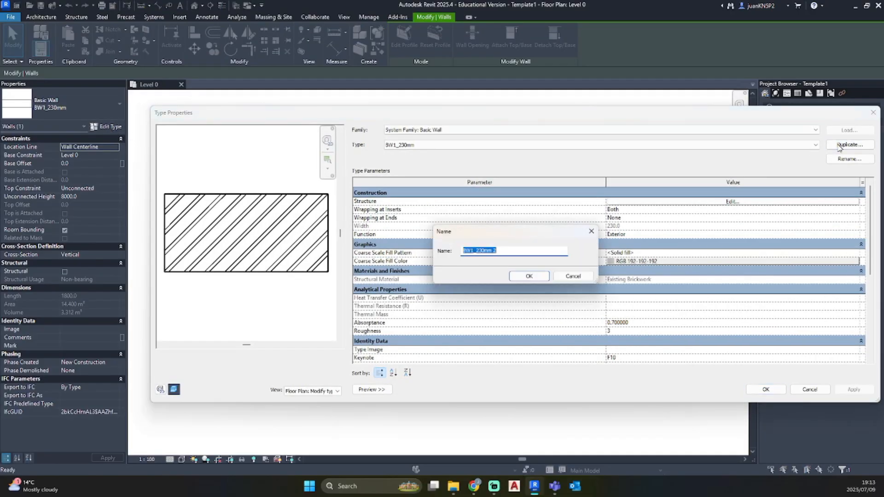
pyautogui.click(501, 251)
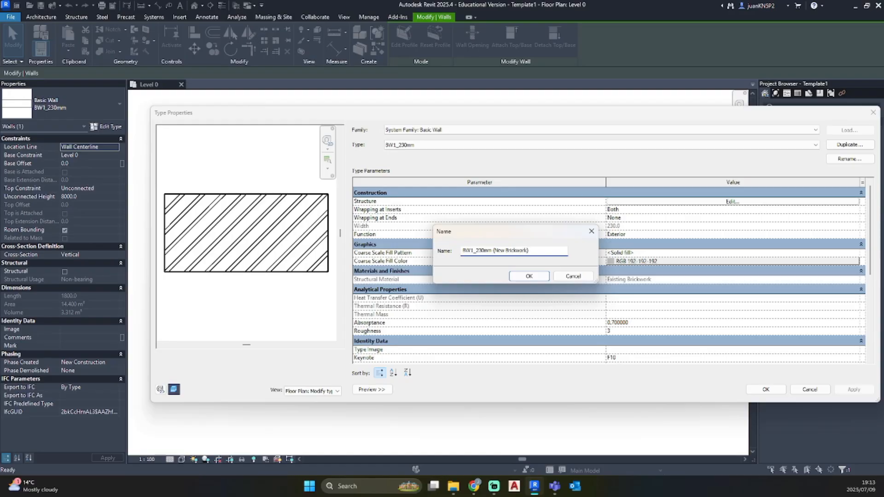
pyautogui.click(530, 276)
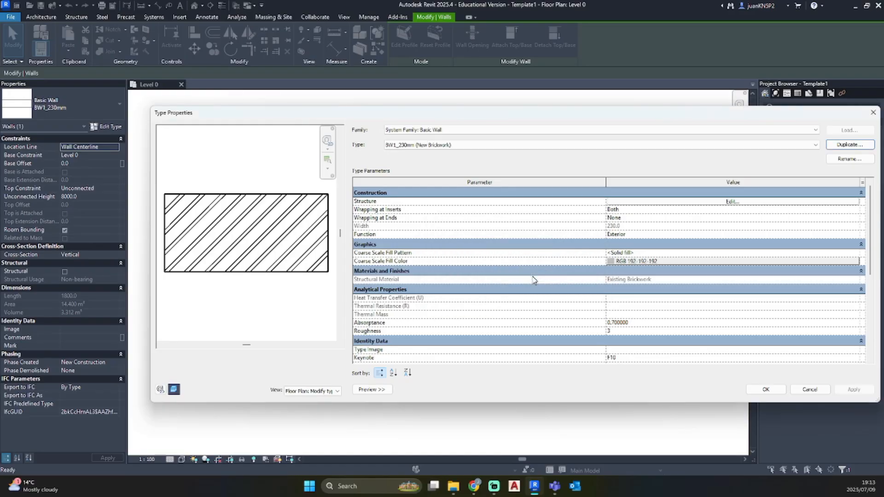
# In the new type's Structure [1] layer, duplicate the Existing Brickwork material with its assets and name the copy New Brickwork
pyautogui.click(703, 205)
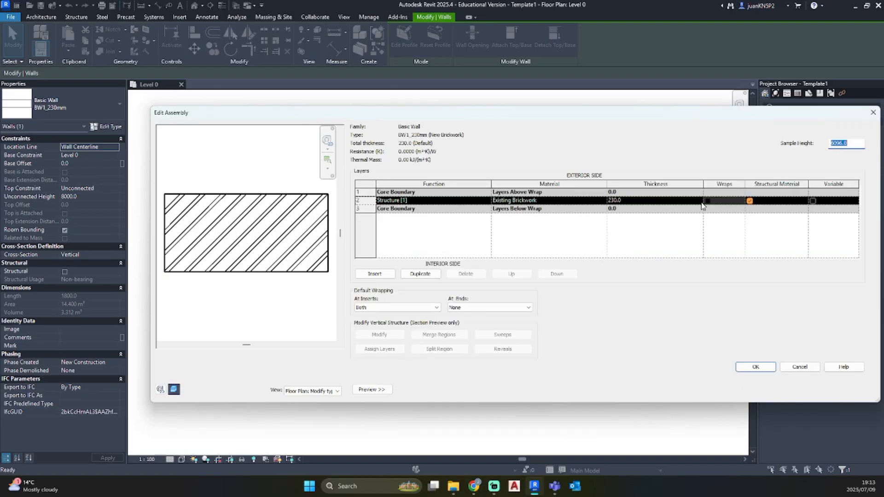
pyautogui.click(604, 203)
pyautogui.click(603, 201)
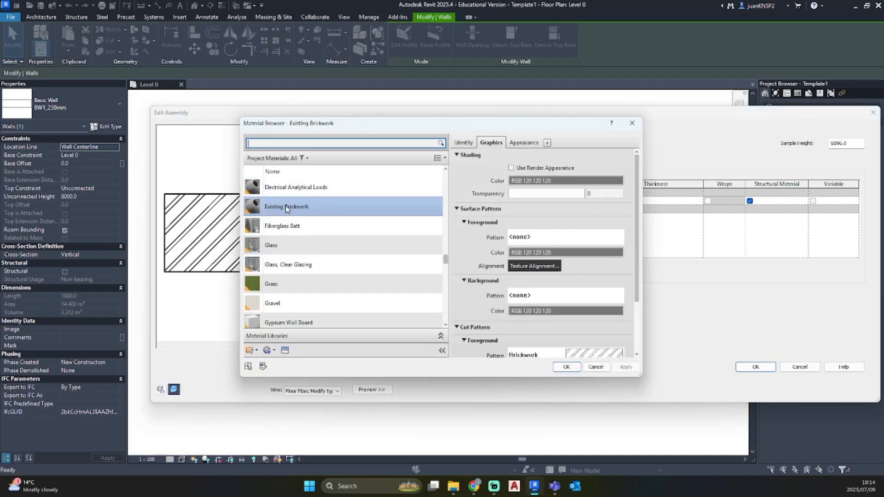
pyautogui.rightClick(285, 205)
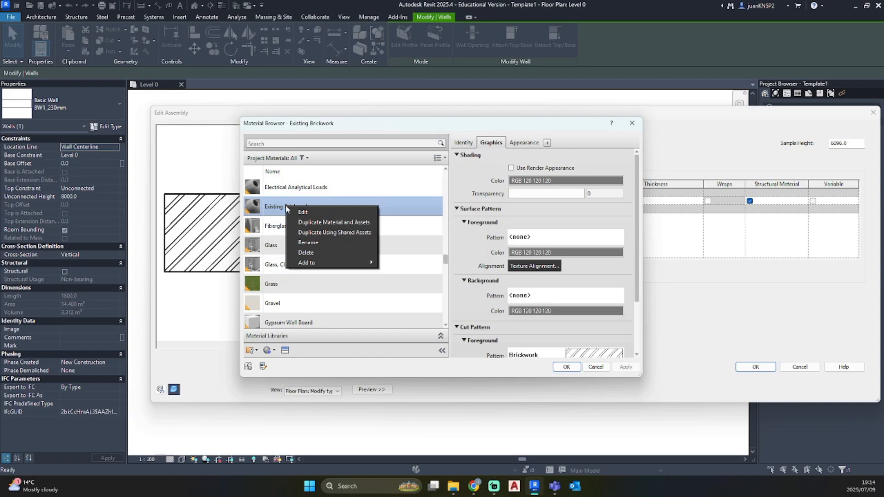
pyautogui.click(347, 225)
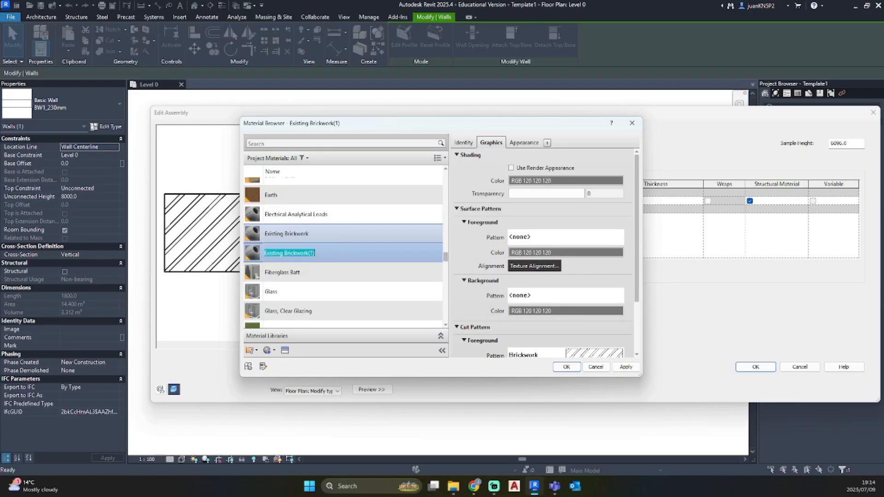
pyautogui.write('New Brickwork')
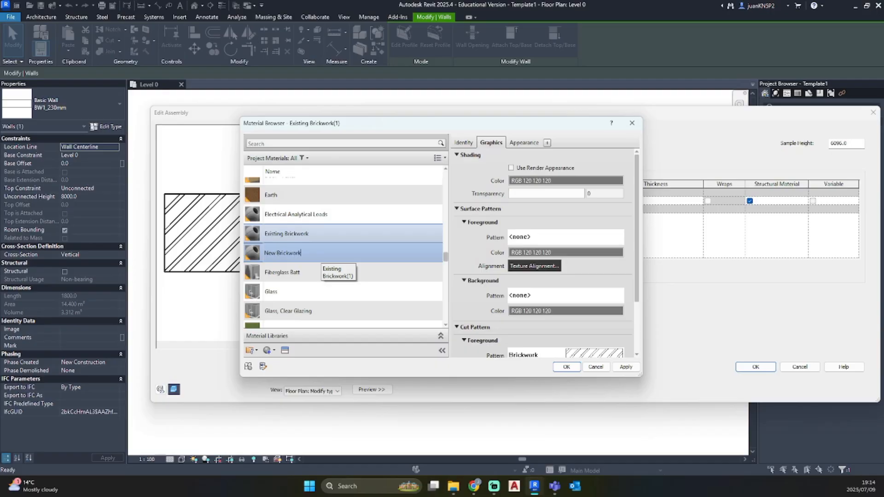
# Set New Brickwork's cut pattern background color to light red RGB 255-128-128 and accept the material
pyautogui.scroll(-3, 529, 264)
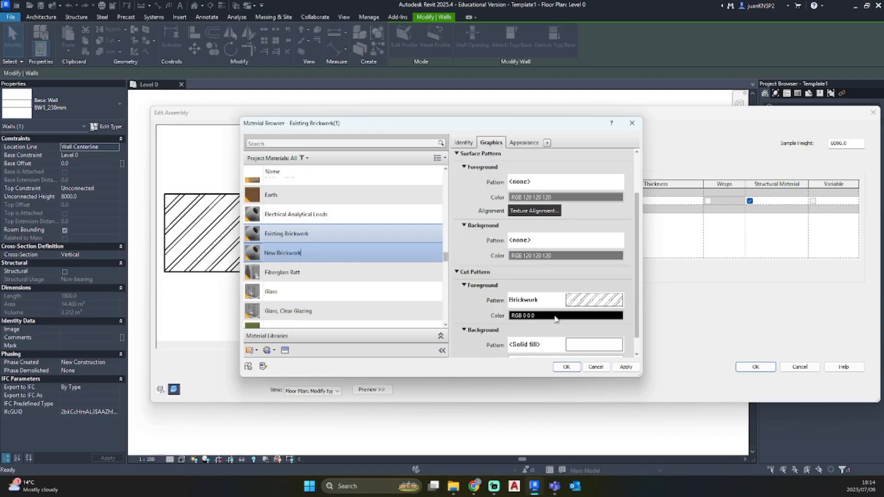
pyautogui.scroll(-1, 554, 318)
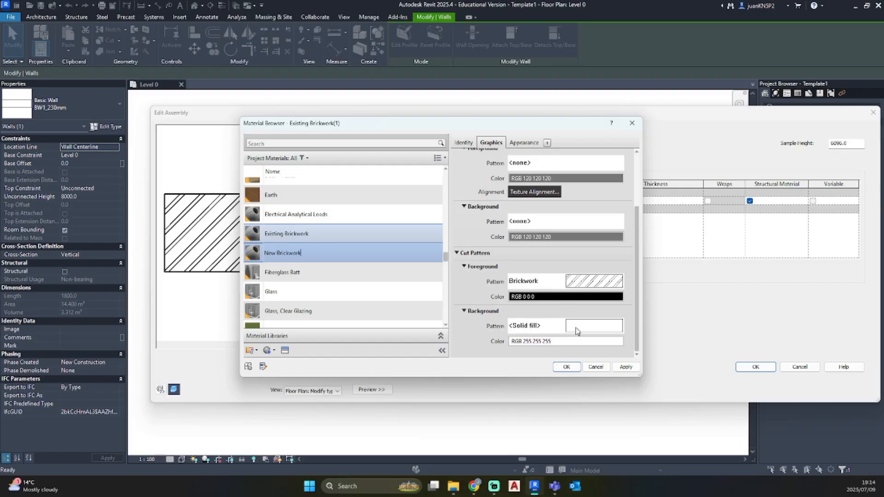
pyautogui.click(569, 340)
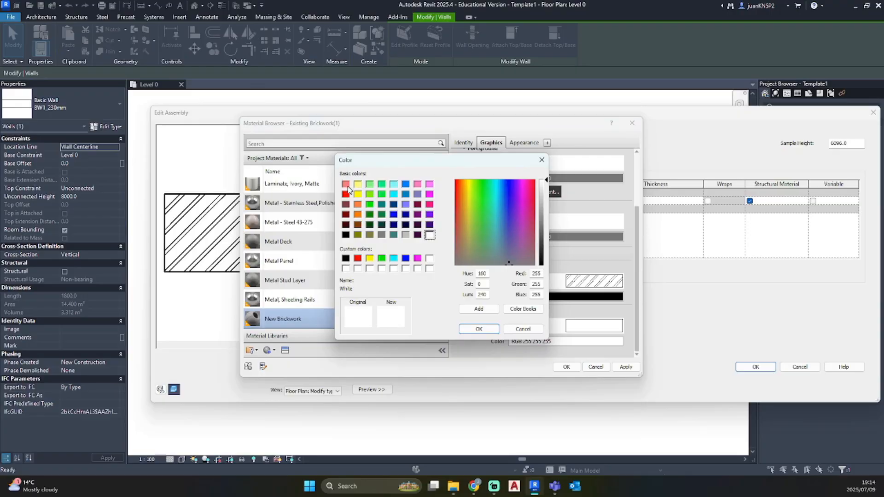
pyautogui.click(346, 185)
pyautogui.click(479, 328)
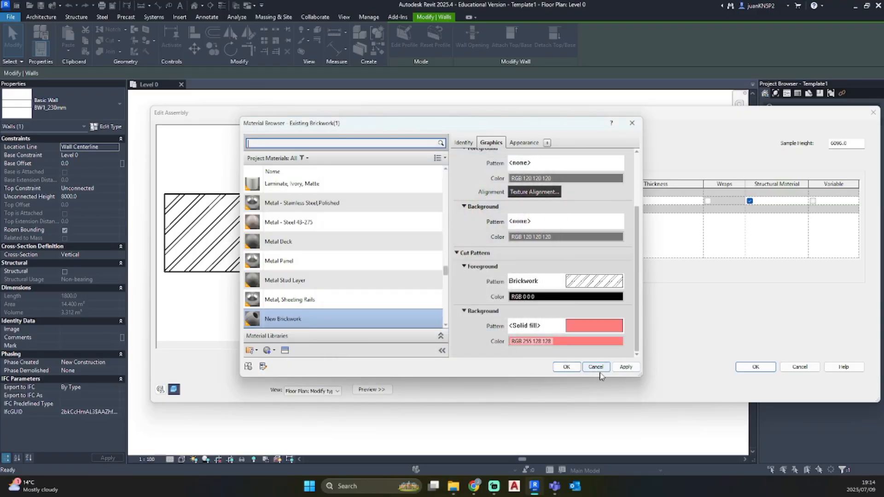
pyautogui.click(566, 367)
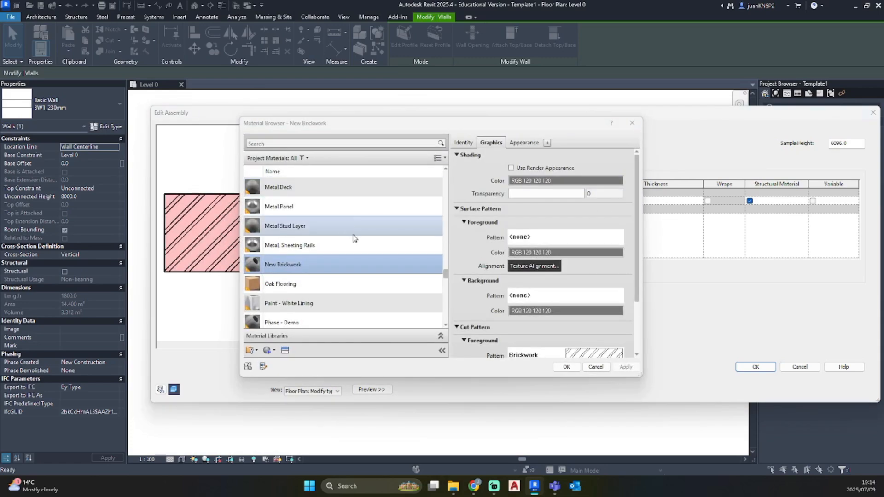
# Set New Brickwork's cut pattern background color to red RGB 255-0-0, accept the material and wall type, and deselect the wall
pyautogui.scroll(-3, 566, 300)
pyautogui.click(575, 346)
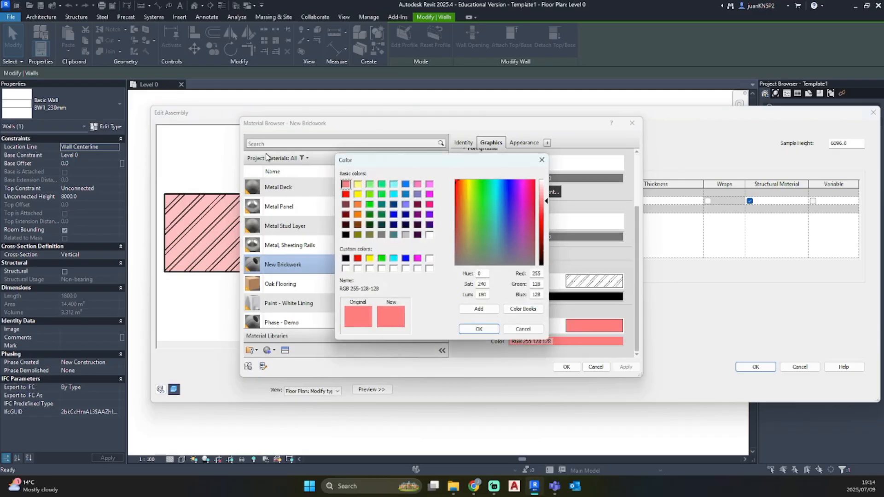
pyautogui.click(346, 194)
pyautogui.click(479, 329)
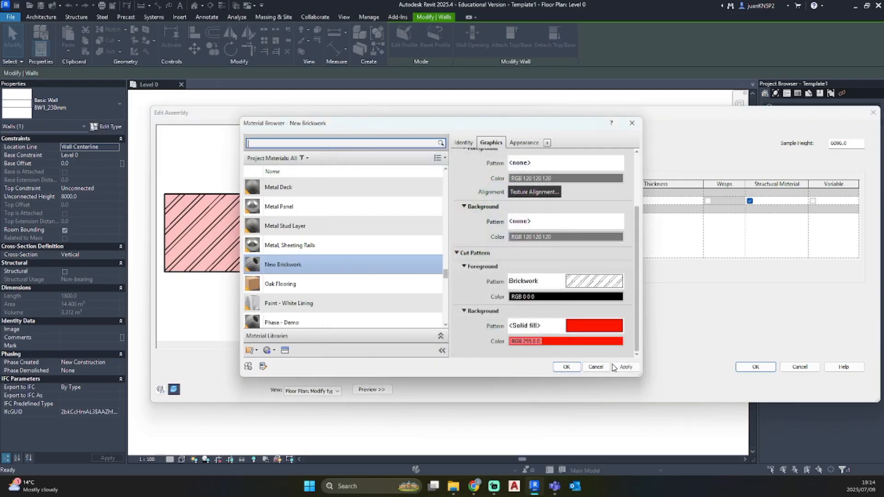
pyautogui.click(625, 367)
pyautogui.click(567, 366)
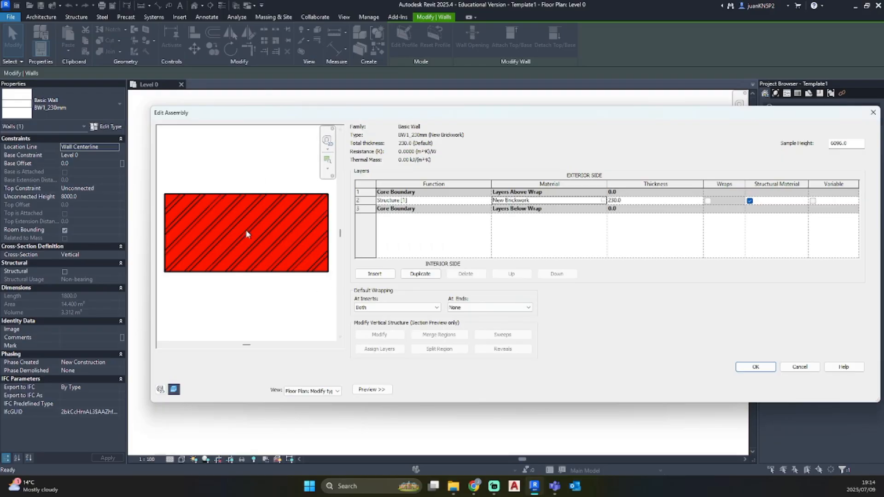
pyautogui.click(756, 367)
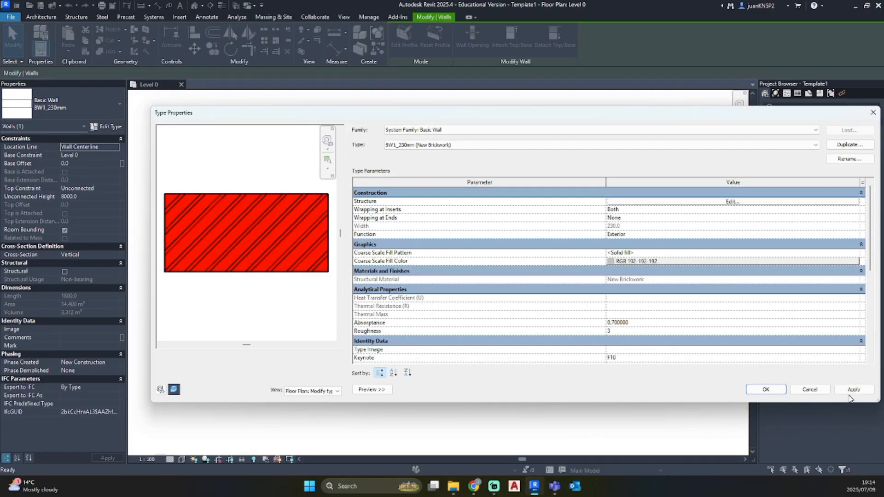
pyautogui.click(764, 388)
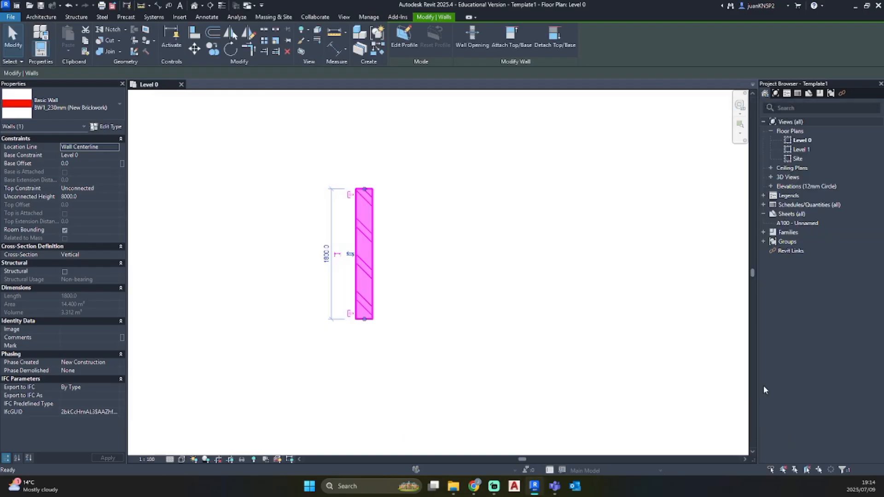
pyautogui.click(493, 315)
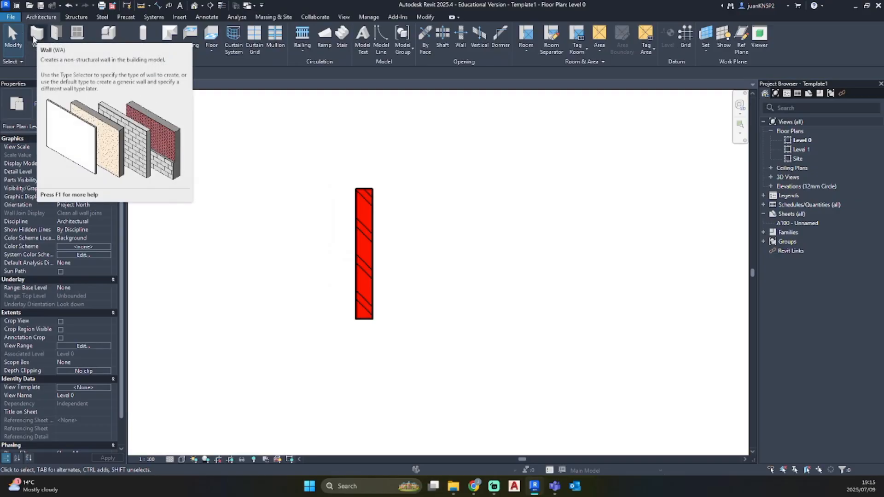
# Draw a vertical BW1_230mm wall beside the red wall, aligned to the same length, and end the wall command
pyautogui.click(29, 40)
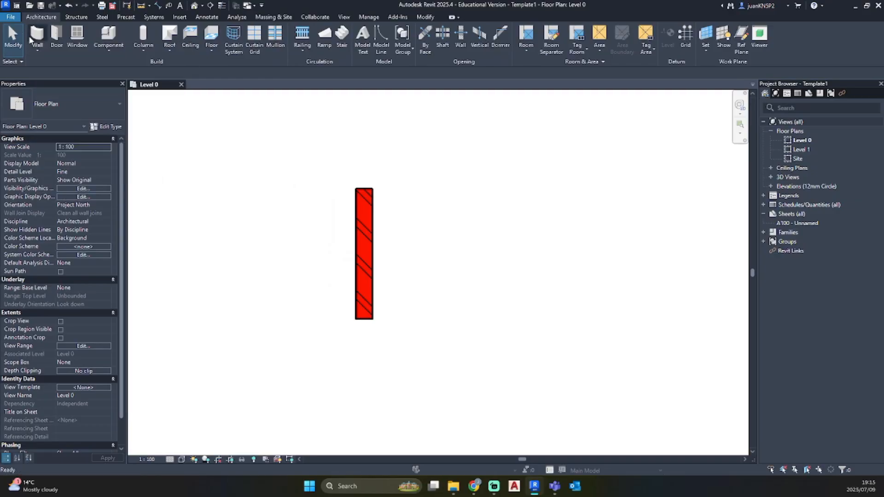
pyautogui.click(55, 95)
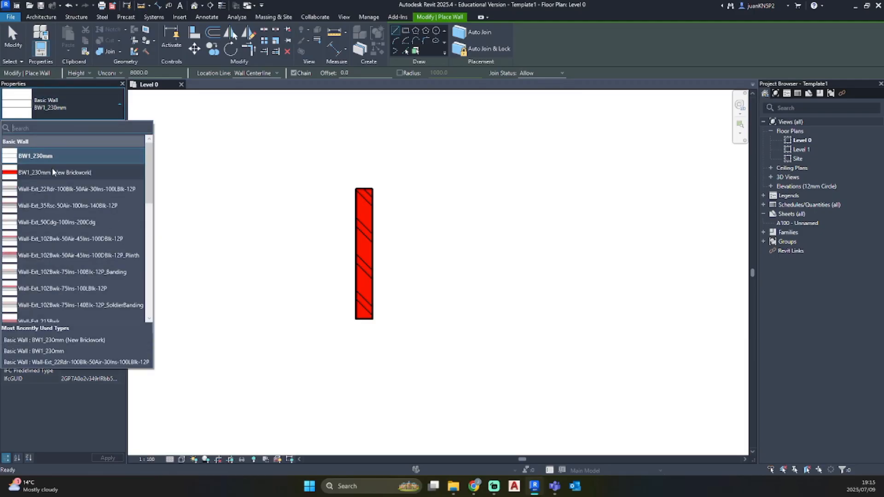
pyautogui.click(43, 159)
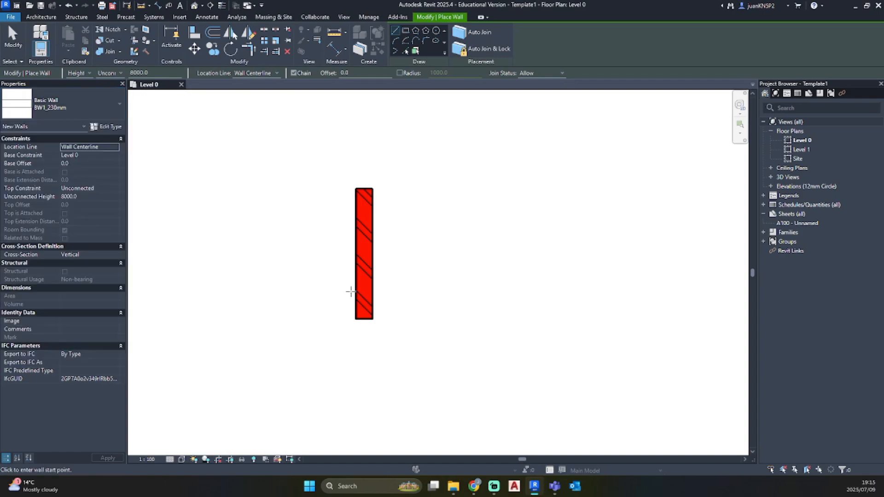
pyautogui.click(403, 318)
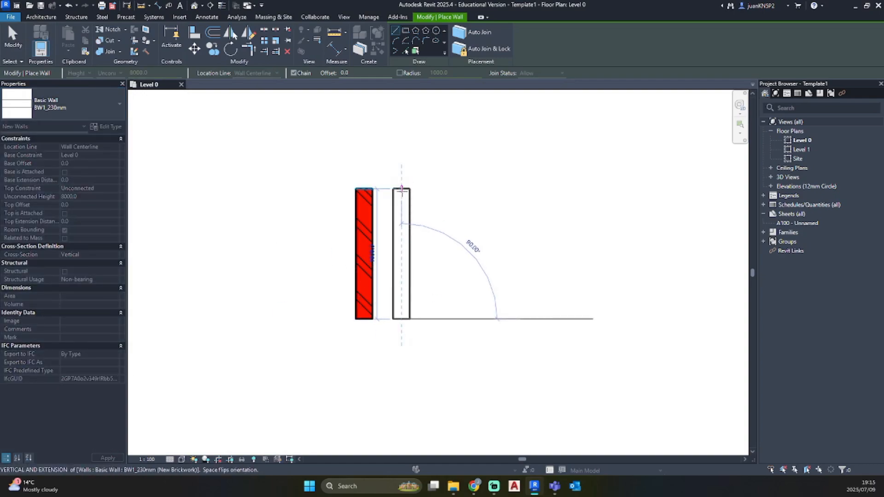
pyautogui.click(400, 189)
pyautogui.press('Escape')
pyautogui.press('Escape')
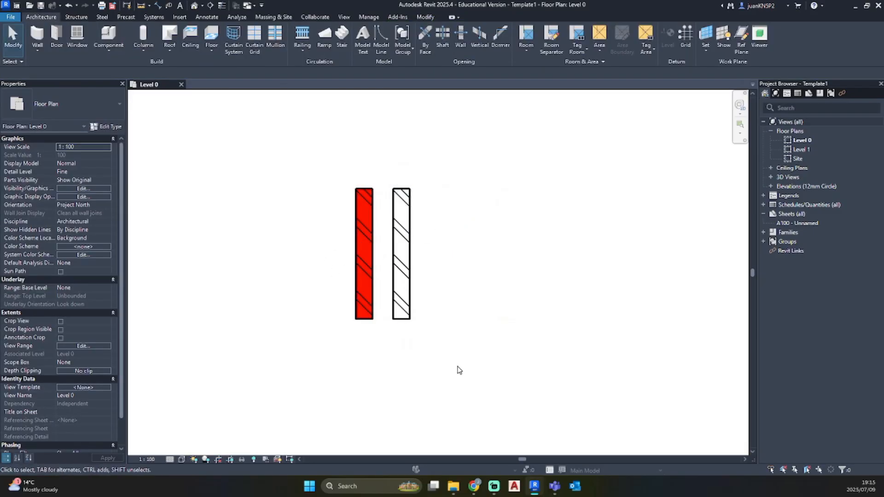
# Duplicate the BW1_230mm wall type for new walls and name the copy BW2_Existing_Foundation Wall
pyautogui.click(36, 37)
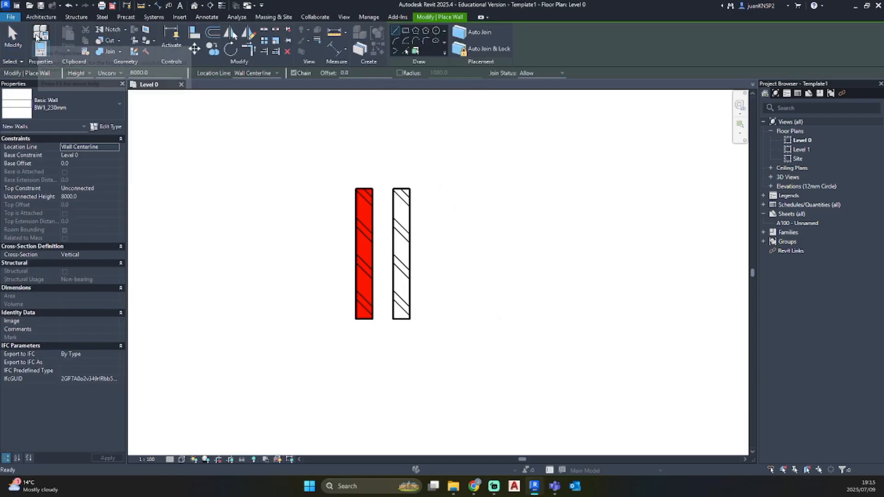
pyautogui.click(106, 127)
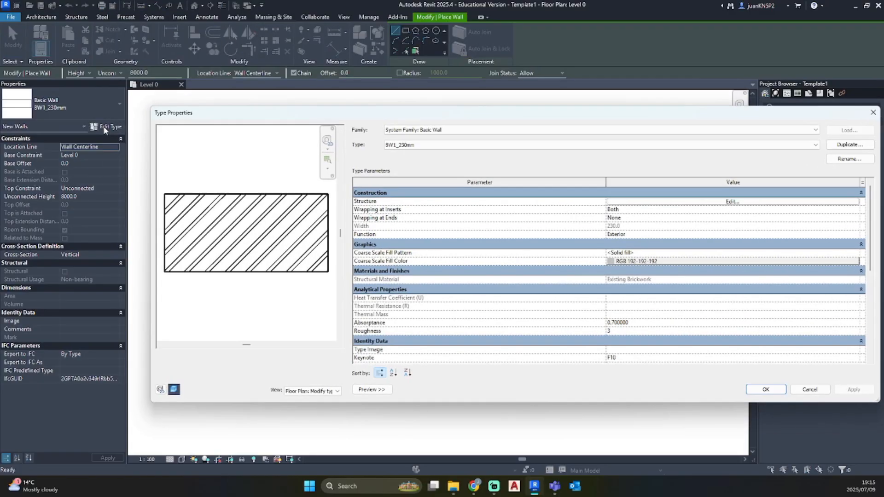
pyautogui.click(849, 145)
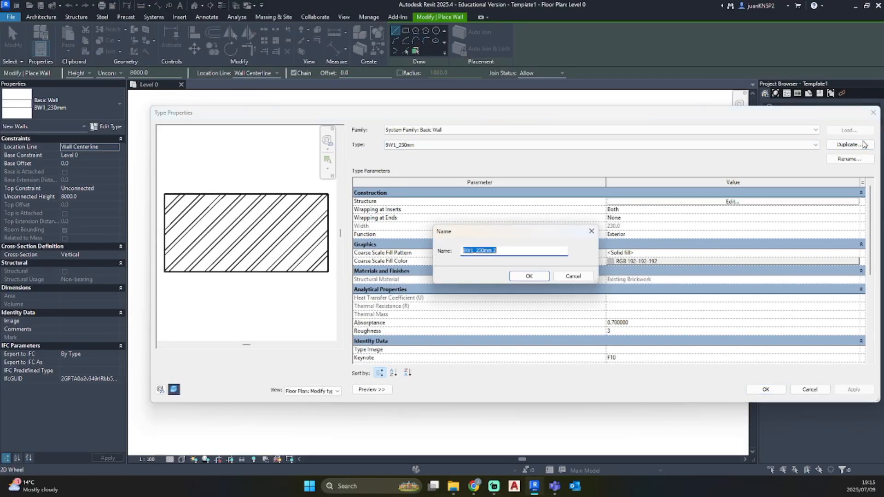
pyautogui.write('BW2_Existing_Foundation Wall')
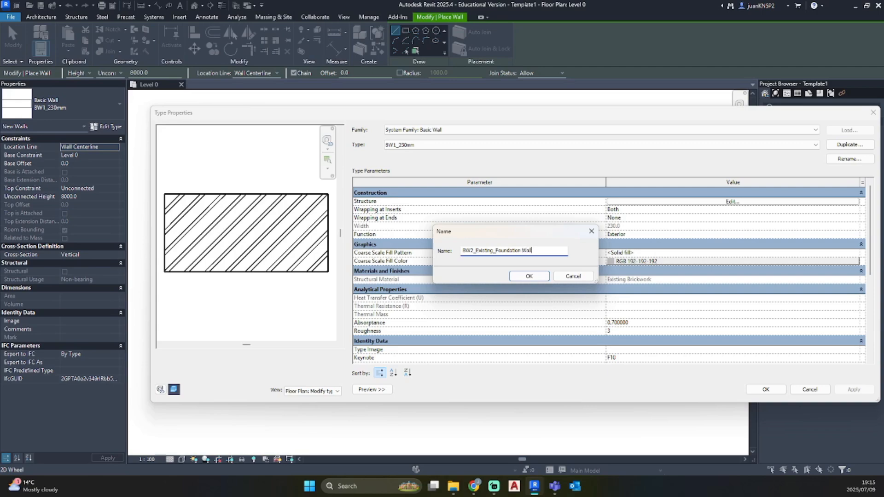
pyautogui.click(529, 276)
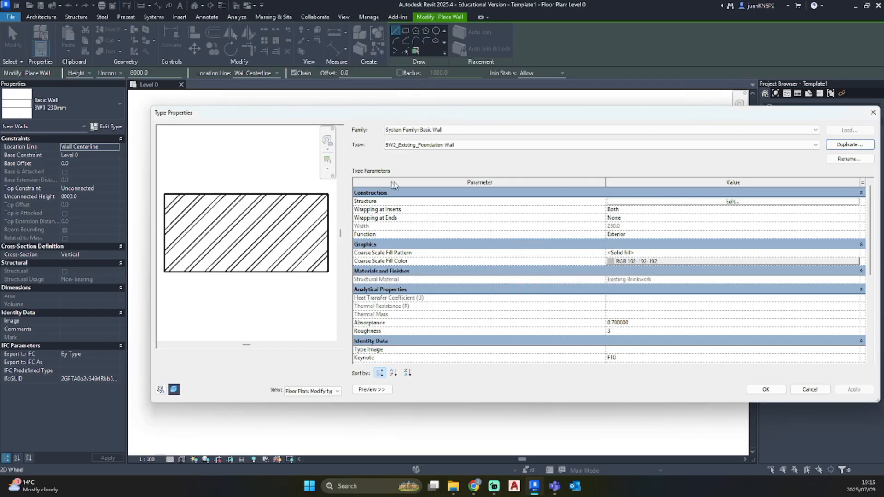
# Insert two layers above the brickwork layer in the BW2 structure and set the middle layer's function to Thermal/Air Layer [3]
pyautogui.click(720, 202)
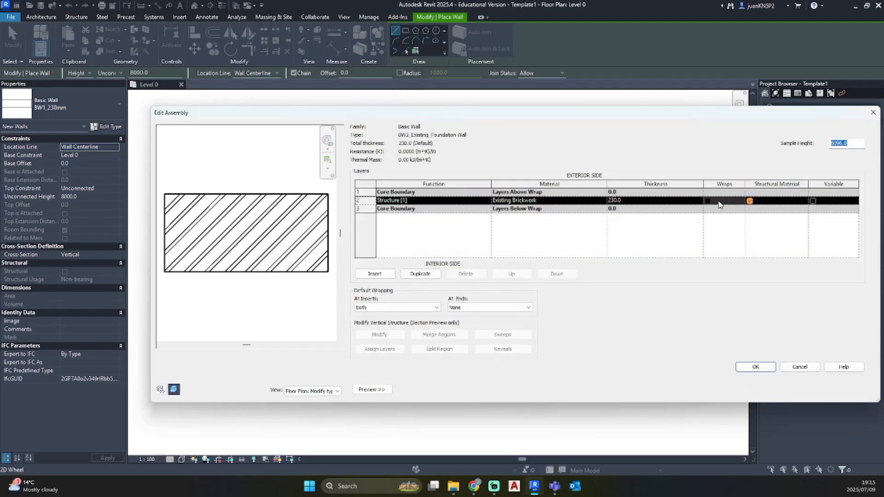
pyautogui.click(384, 274)
pyautogui.click(385, 274)
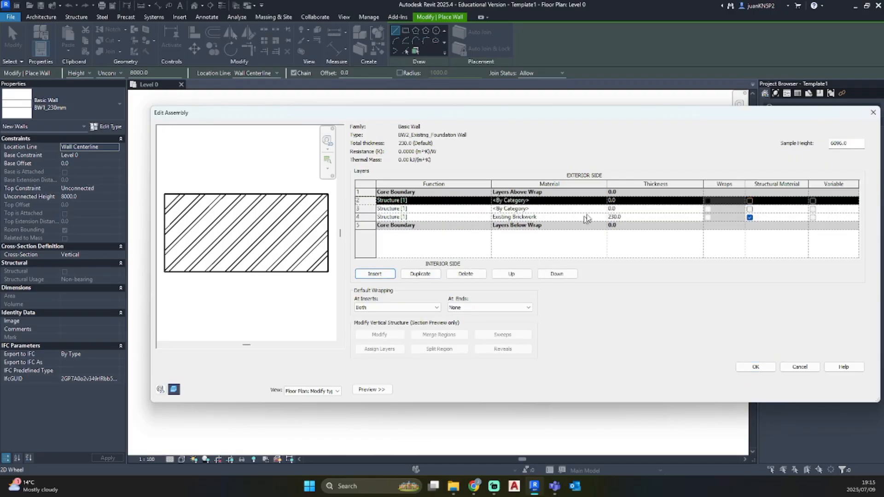
pyautogui.click(482, 209)
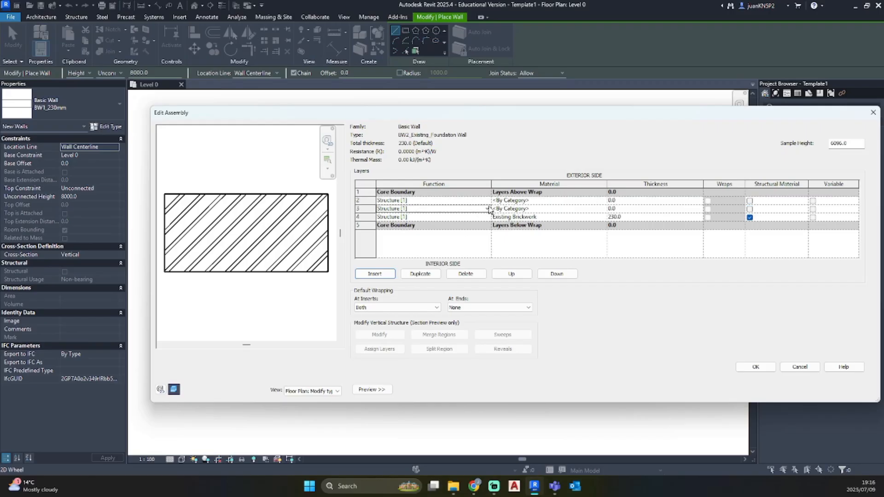
pyautogui.click(488, 209)
pyautogui.click(397, 231)
# Assign the Air material to the middle Thermal/Air Layer of the BW2 structure
pyautogui.click(603, 210)
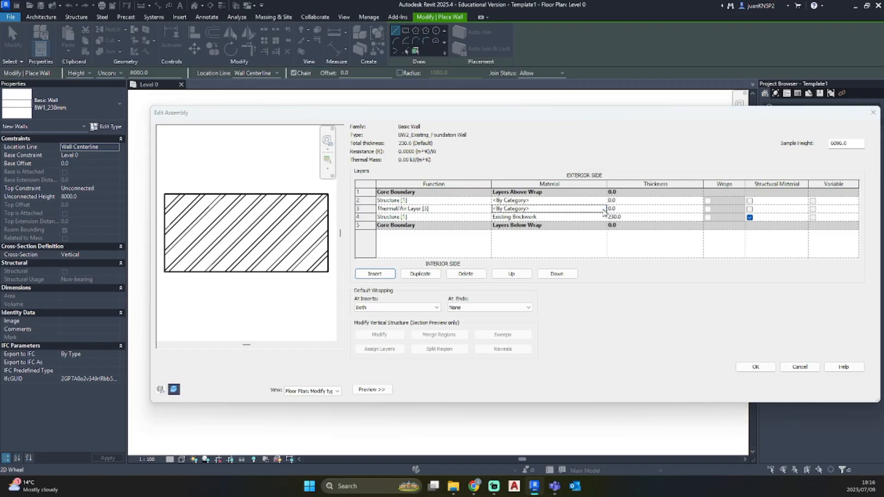
pyautogui.click(603, 209)
pyautogui.scroll(10, 317, 247)
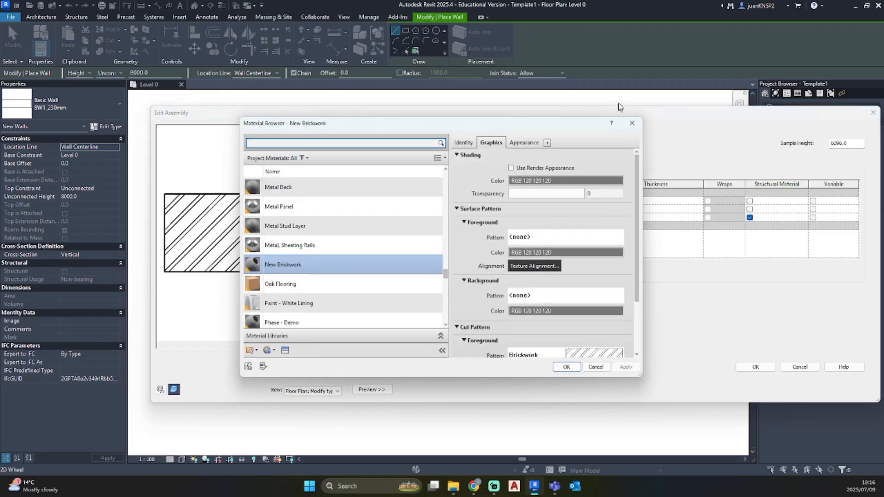
pyautogui.scroll(10, 294, 267)
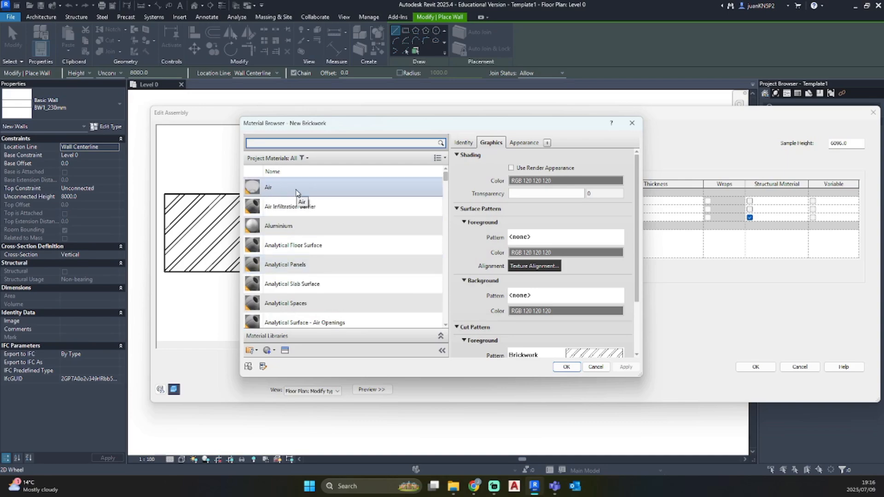
pyautogui.click(297, 192)
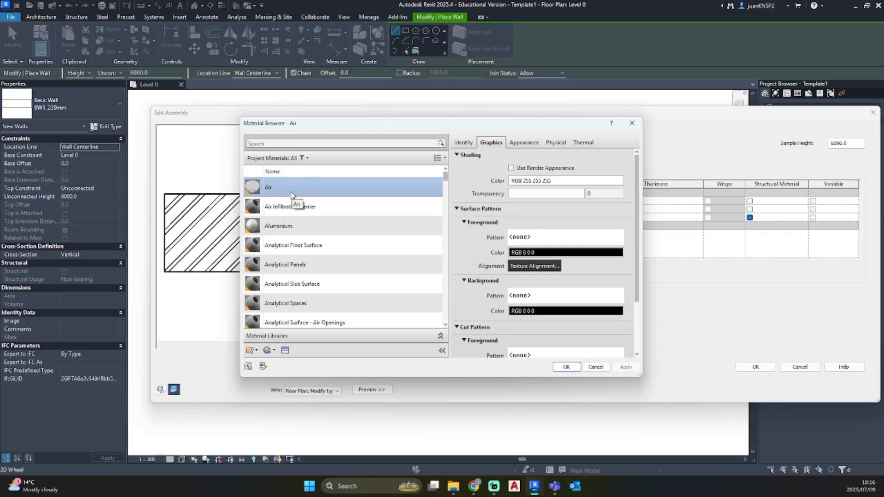
pyautogui.scroll(-10, 296, 249)
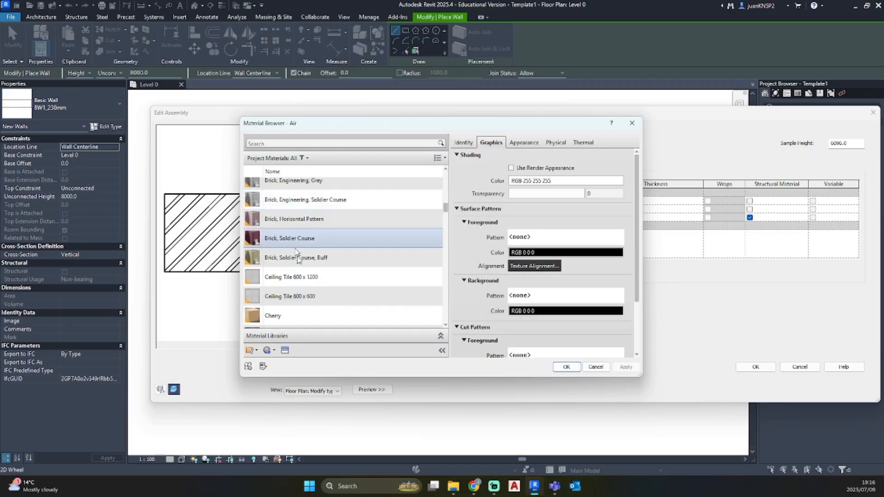
pyautogui.scroll(6, 388, 255)
pyautogui.click(566, 367)
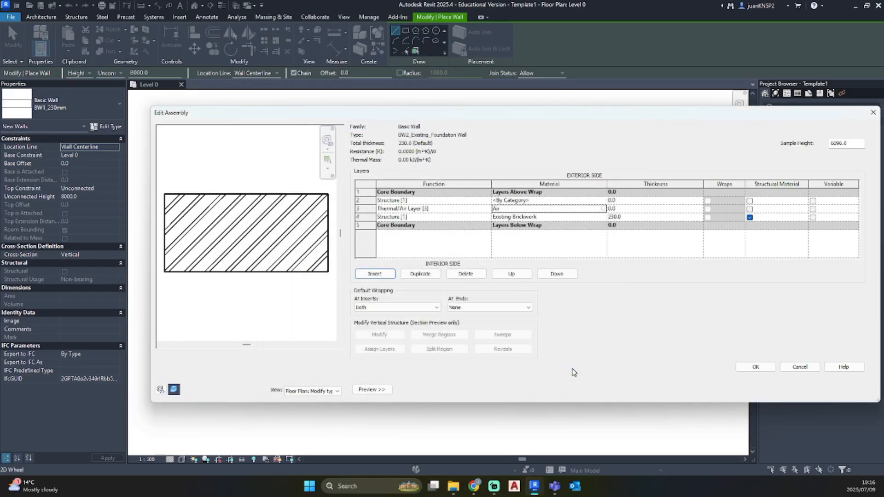
# Search the materials for "exist" and assign Existing Brickwork to the exterior-side structure layer
pyautogui.click(603, 200)
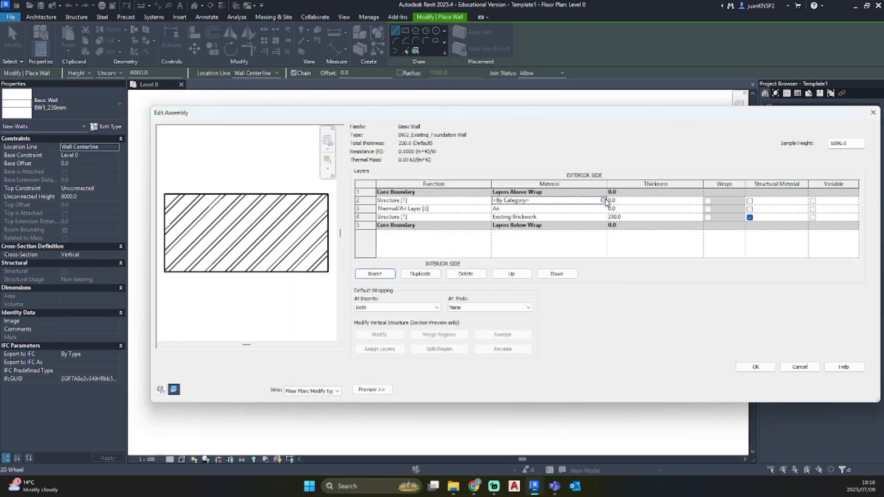
pyautogui.click(603, 201)
pyautogui.scroll(-6, 349, 238)
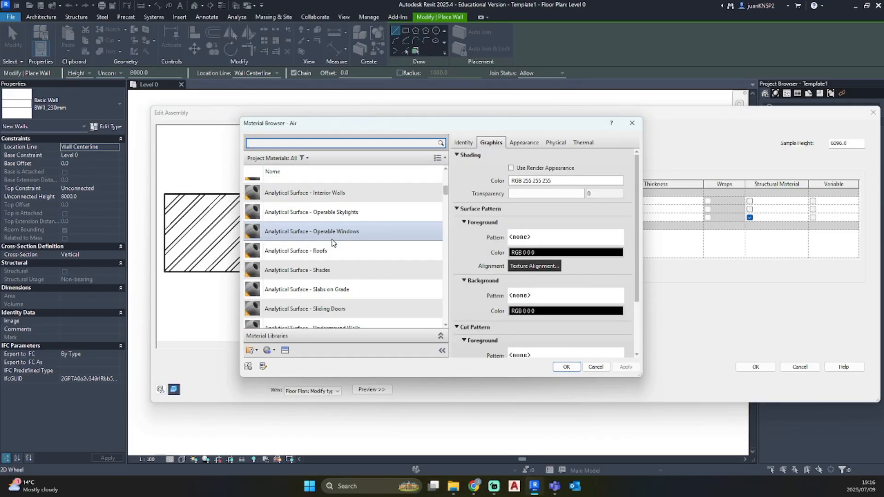
pyautogui.scroll(3, 333, 243)
pyautogui.scroll(-1, 334, 243)
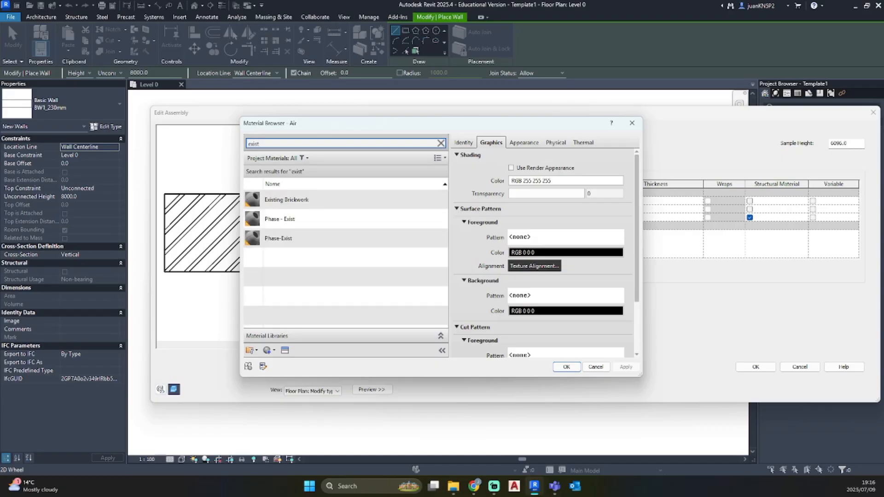
pyautogui.click(309, 203)
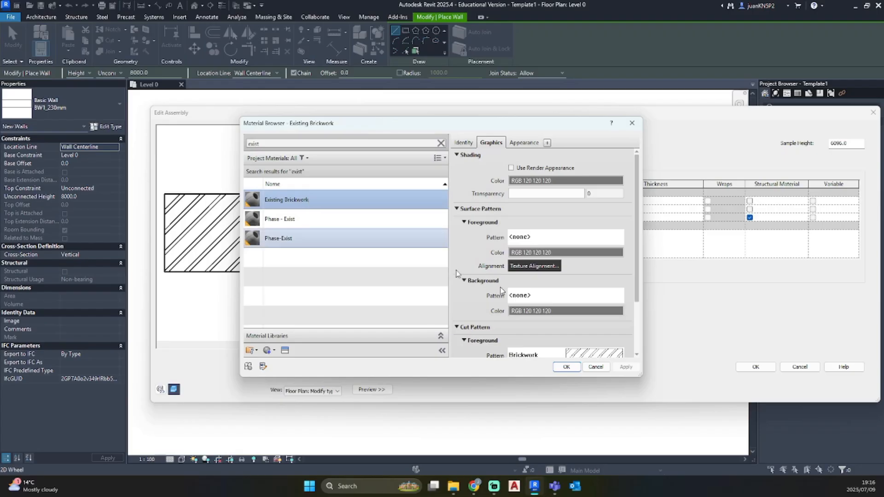
pyautogui.click(566, 367)
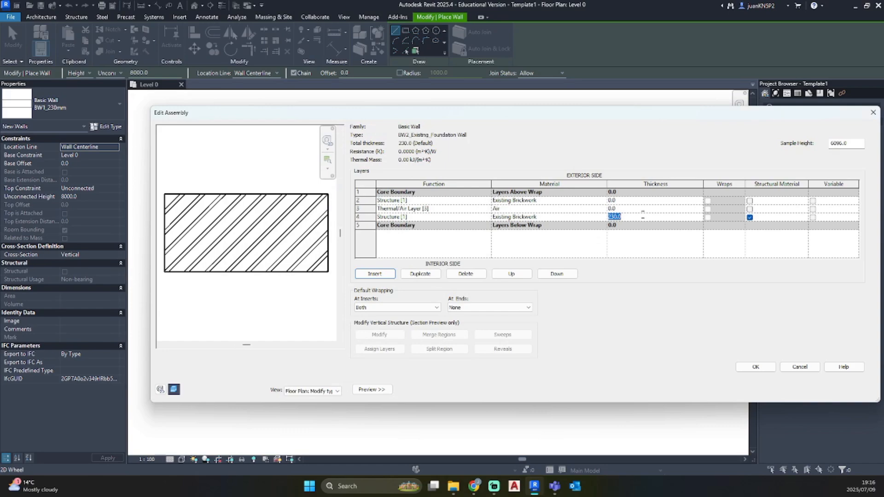
# Set the middle layer's thickness to 50 and both brickwork layers' thickness to 115
pyautogui.click(641, 208)
pyautogui.write('50')
pyautogui.click(645, 217)
pyautogui.write('1')
pyautogui.click(652, 201)
pyautogui.write('115')
pyautogui.press('Return')
# Change both brickwork layers' thickness to 110 and make the exterior-side layer the structural material
pyautogui.click(645, 200)
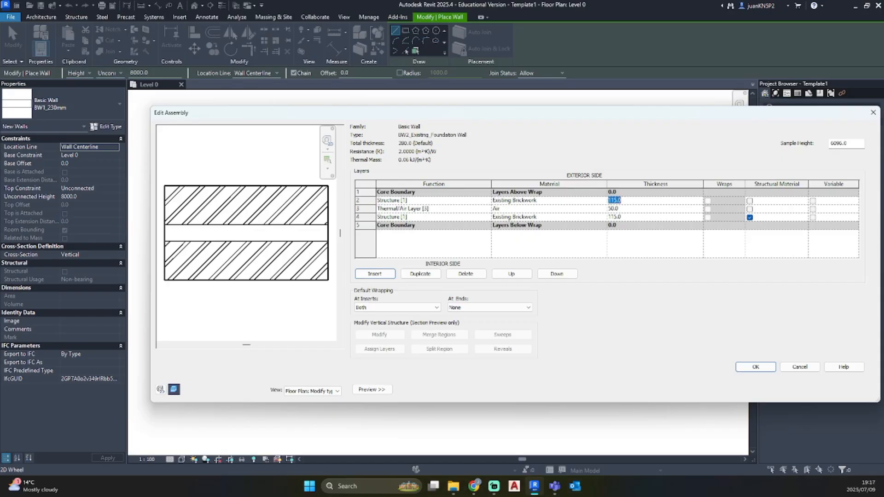
pyautogui.write('110')
pyautogui.click(637, 218)
pyautogui.write('11')
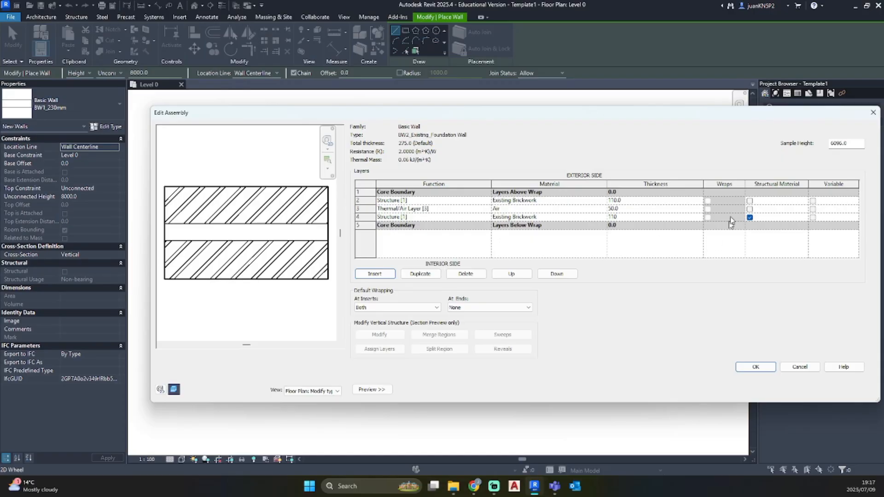
pyautogui.click(750, 201)
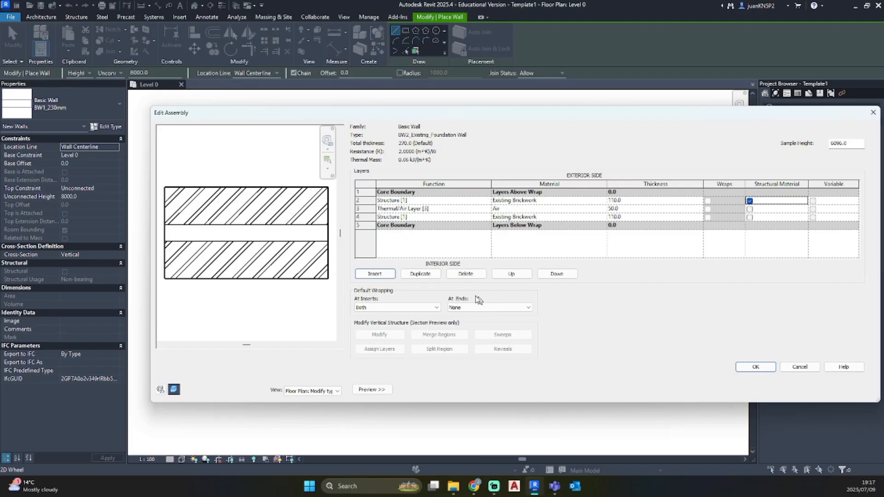
# Set the default wrapping to Exterior both at ends and at inserts
pyautogui.click(466, 307)
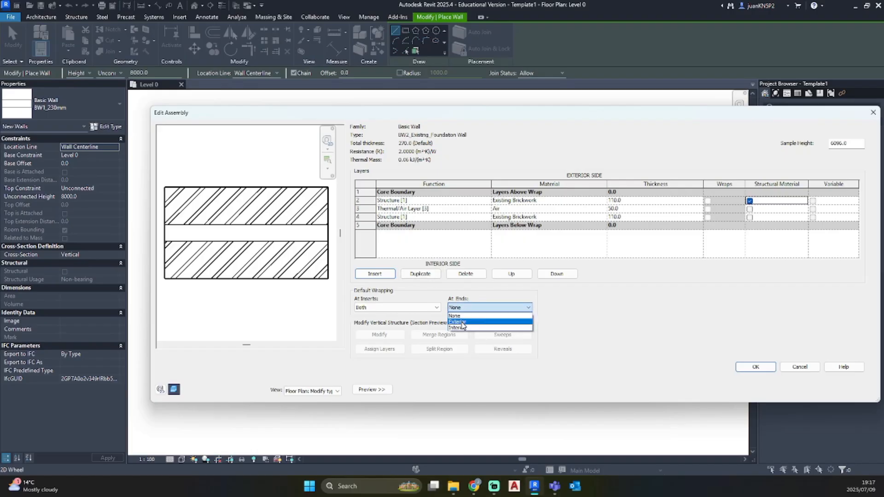
pyautogui.click(464, 322)
pyautogui.click(410, 307)
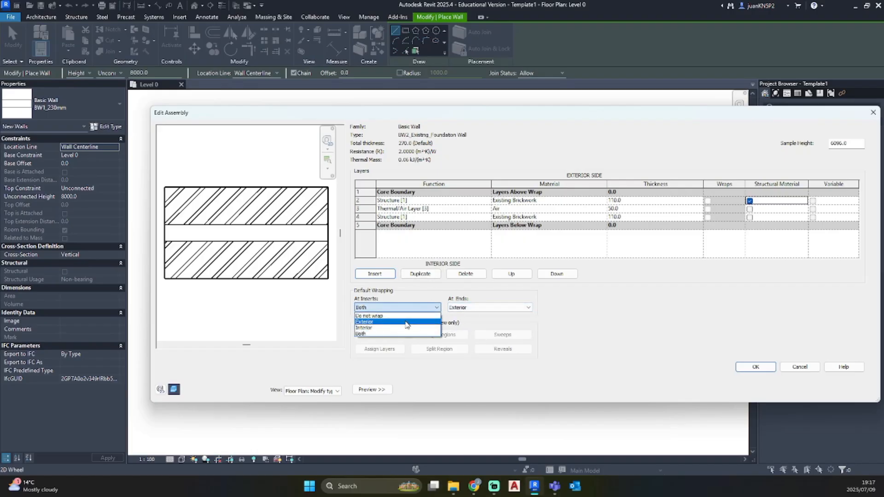
pyautogui.click(406, 322)
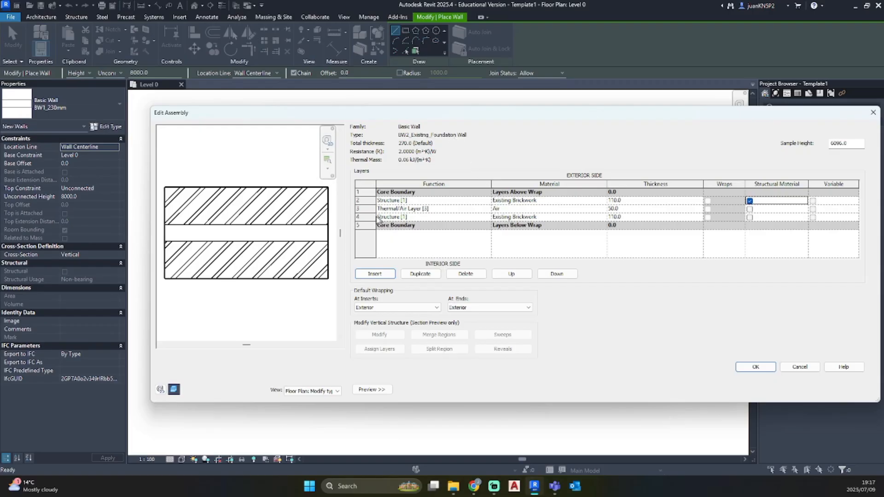
# Change the middle layer's function to Structure [1]
pyautogui.click(487, 210)
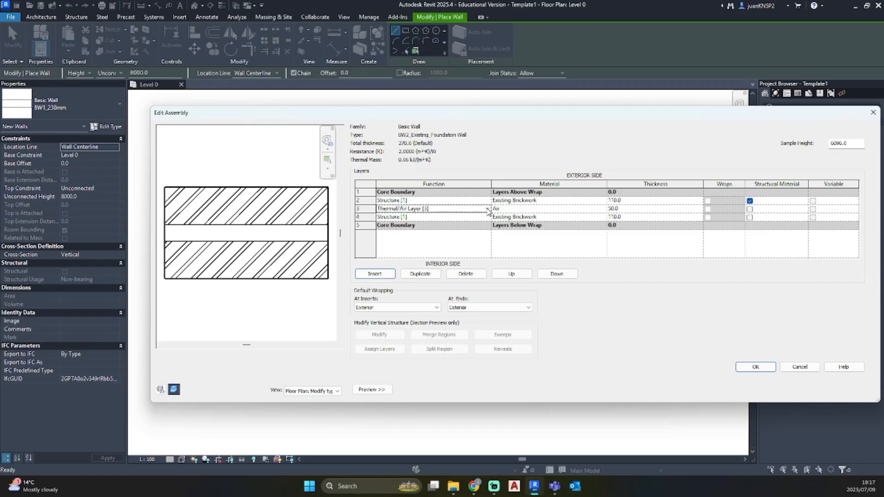
pyautogui.click(488, 210)
pyautogui.click(394, 216)
# Create a new material for the middle layer and name it Existing Foundation infill Concrete
pyautogui.click(603, 210)
pyautogui.click(604, 210)
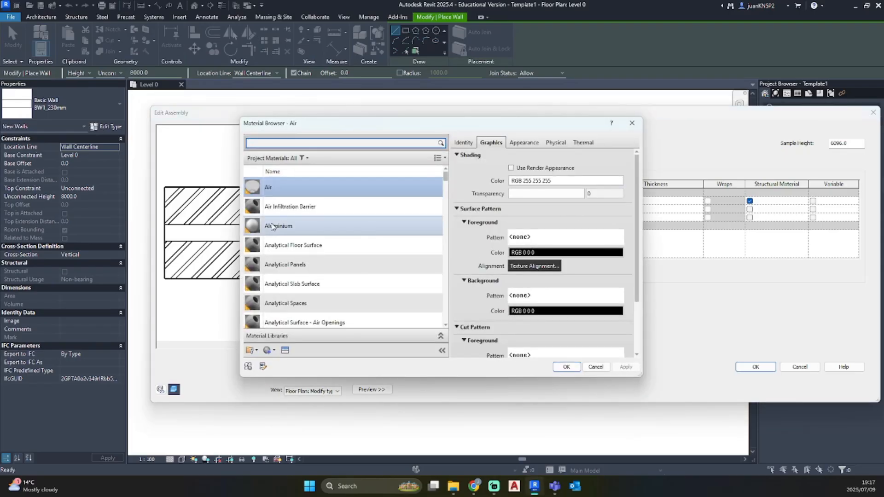
pyautogui.click(275, 351)
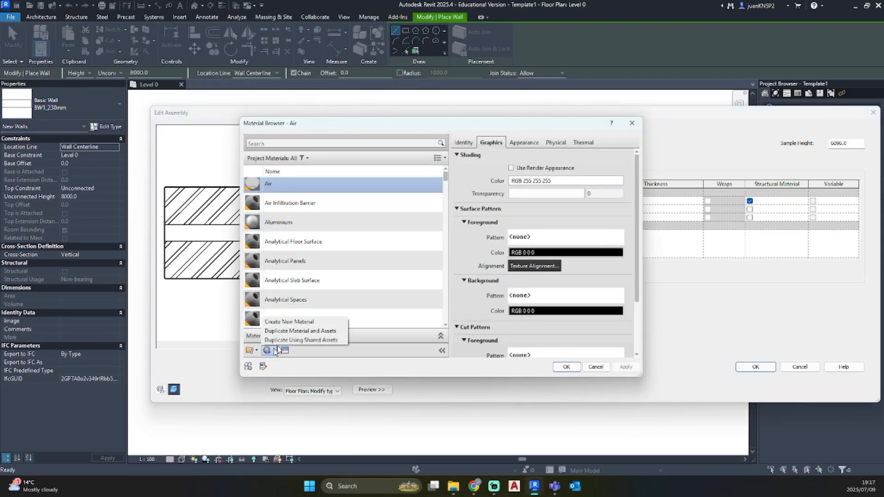
pyautogui.click(289, 322)
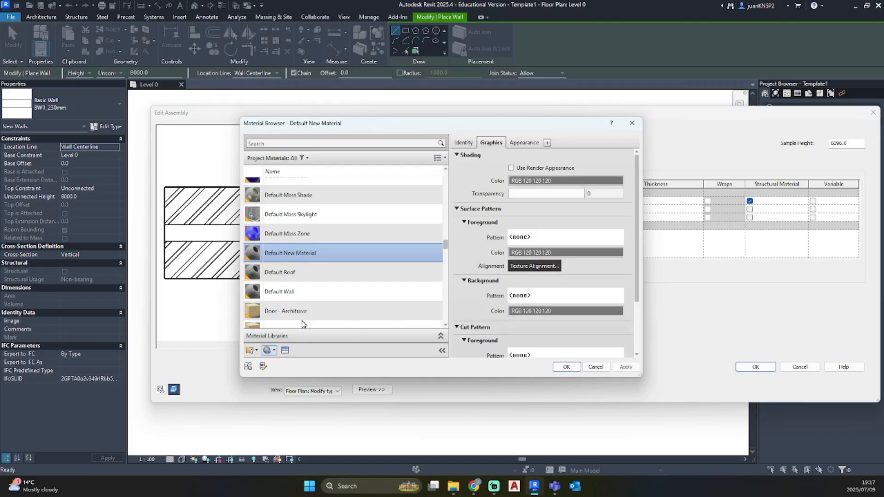
pyautogui.rightClick(294, 256)
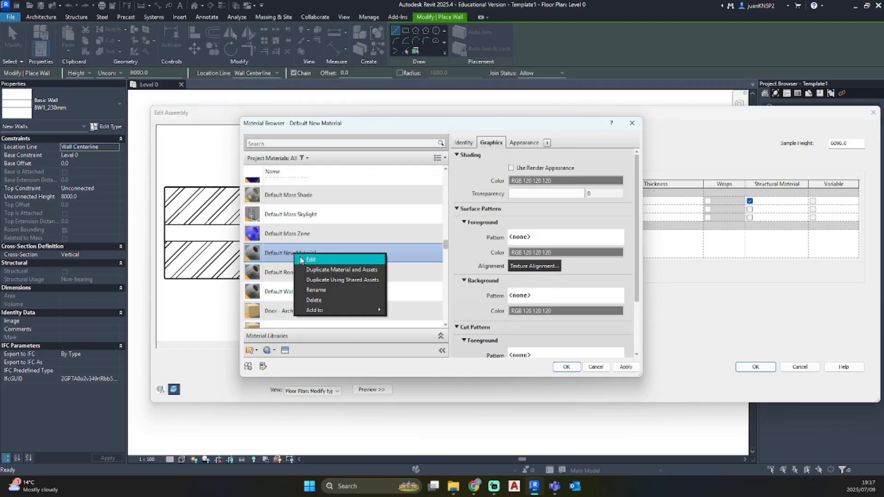
pyautogui.click(313, 291)
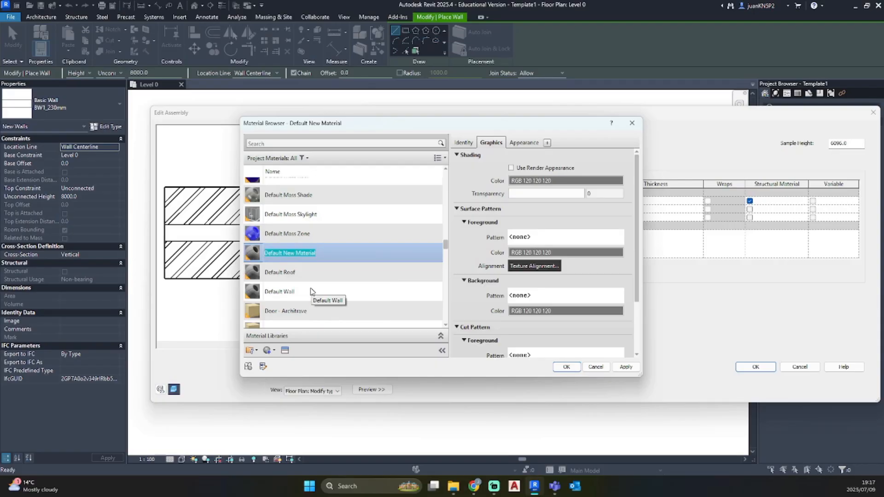
pyautogui.write('E')
pyautogui.write('ll Concrete')
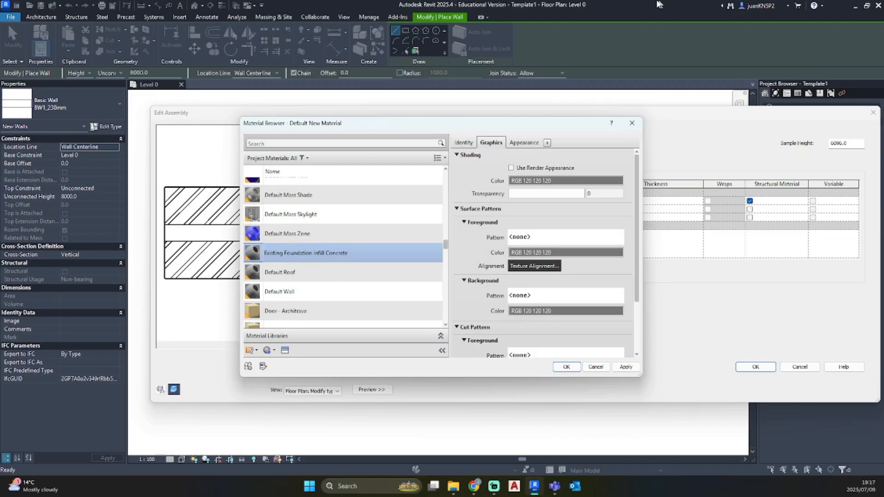
# Give the infill concrete a Concrete foreground cut pattern in black RGB 0-0-0, and accept the material, structure and wall type
pyautogui.scroll(-3, 531, 279)
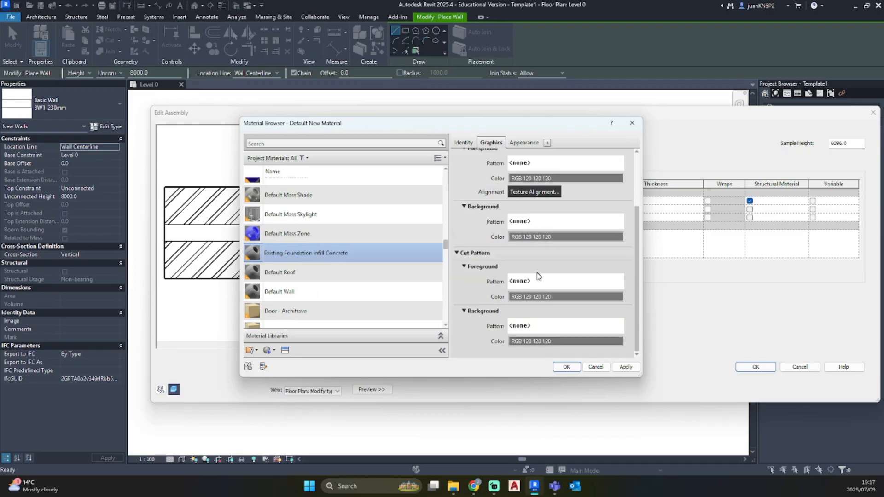
pyautogui.click(539, 281)
pyautogui.scroll(-3, 386, 226)
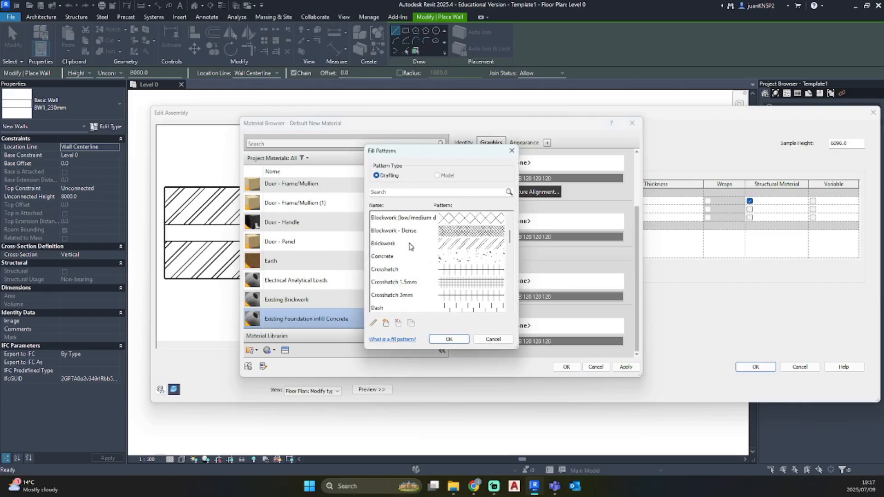
pyautogui.click(400, 257)
pyautogui.click(451, 339)
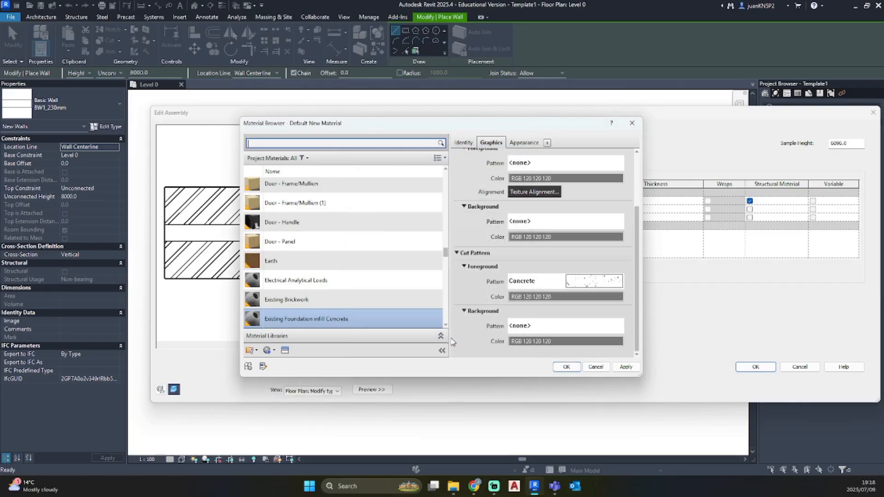
pyautogui.click(588, 297)
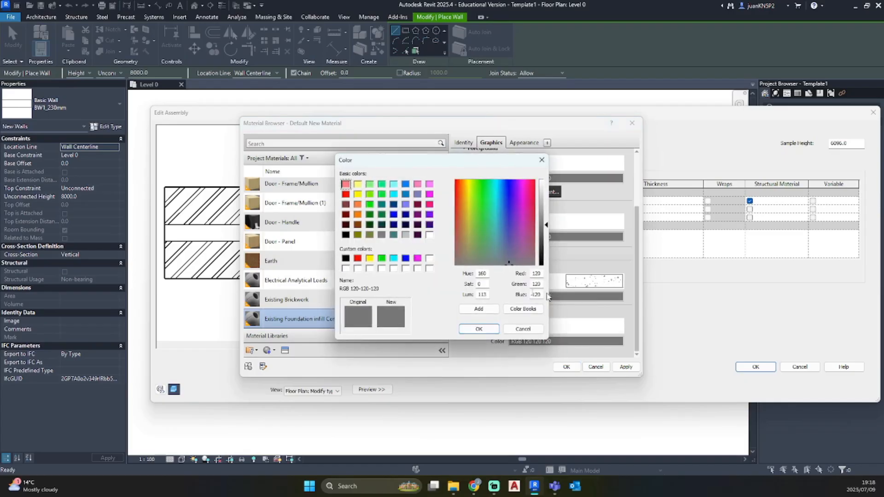
pyautogui.click(479, 329)
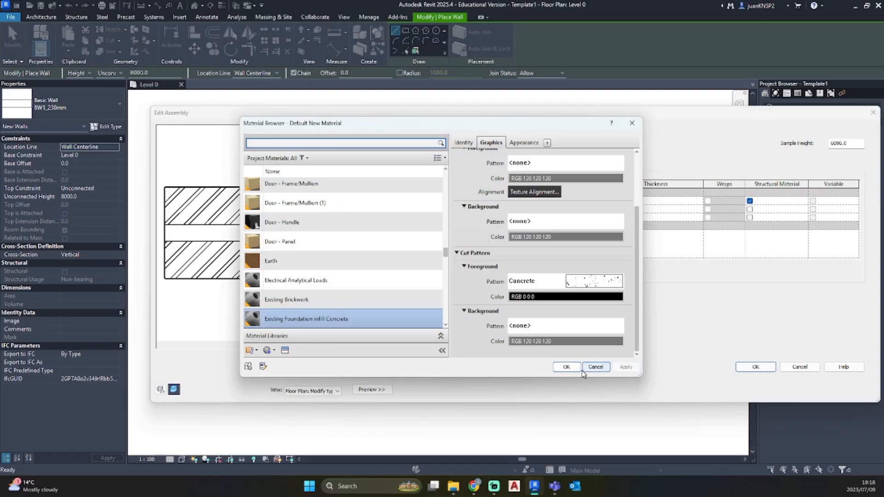
pyautogui.click(567, 367)
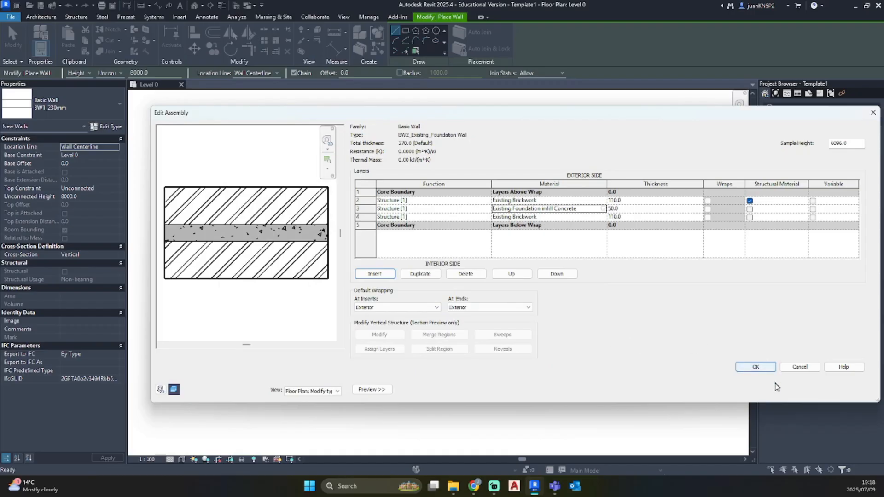
pyautogui.click(764, 368)
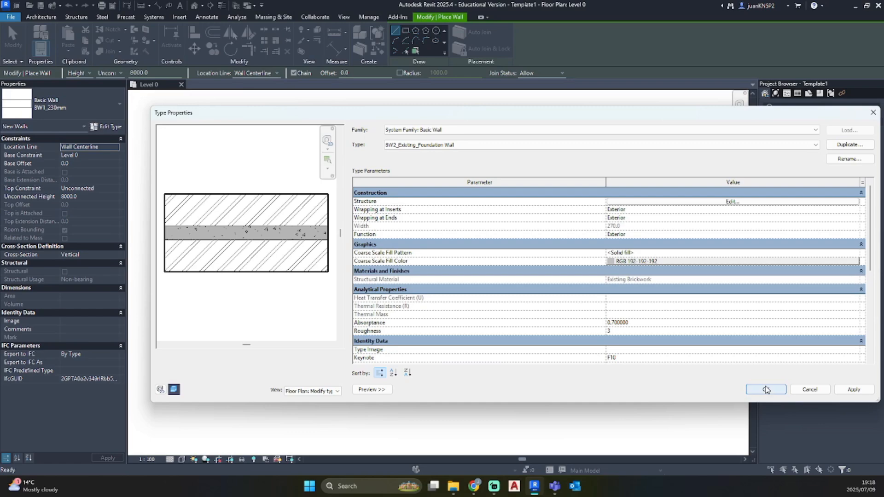
pyautogui.click(765, 389)
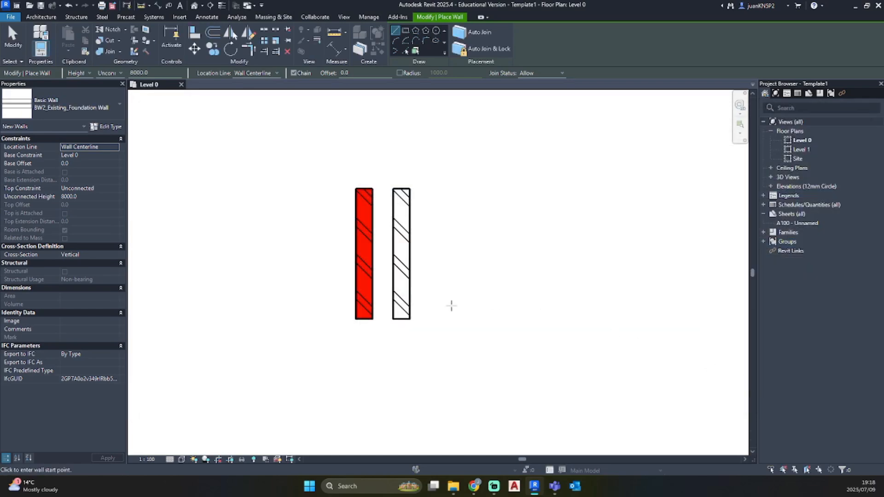
# Draw a vertical BW2_Existing_Foundation Wall 1800 mm long beside the white wall, aligned with its ends, and end the wall command
pyautogui.click(455, 319)
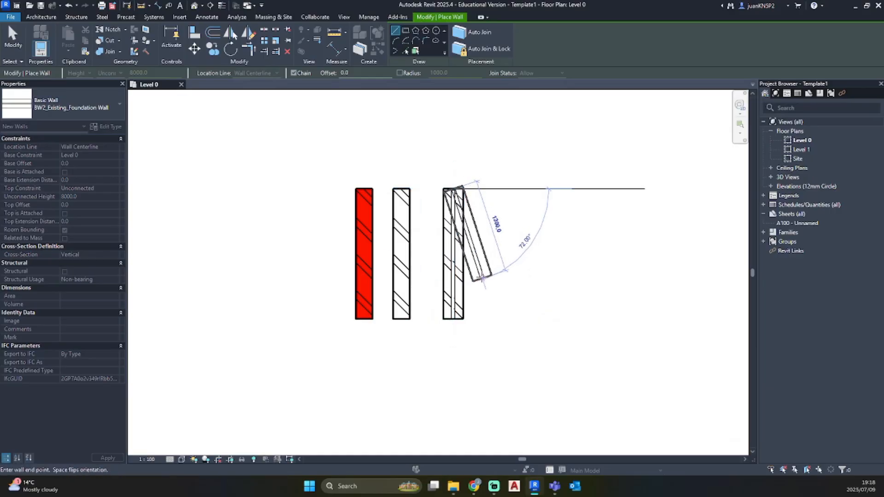
pyautogui.press('Escape')
pyautogui.press('Escape')
# Examine the drawn BW2_Existing_Foundation Wall close up, checking its brickwork layers and concrete infill beside the other two walls
pyautogui.scroll(2, 466, 272)
pyautogui.scroll(2, 466, 272)
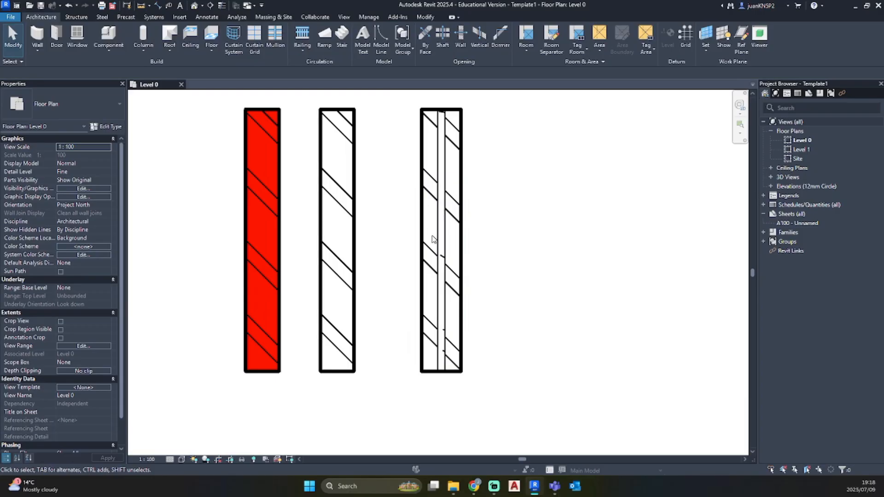
pyautogui.click(449, 252)
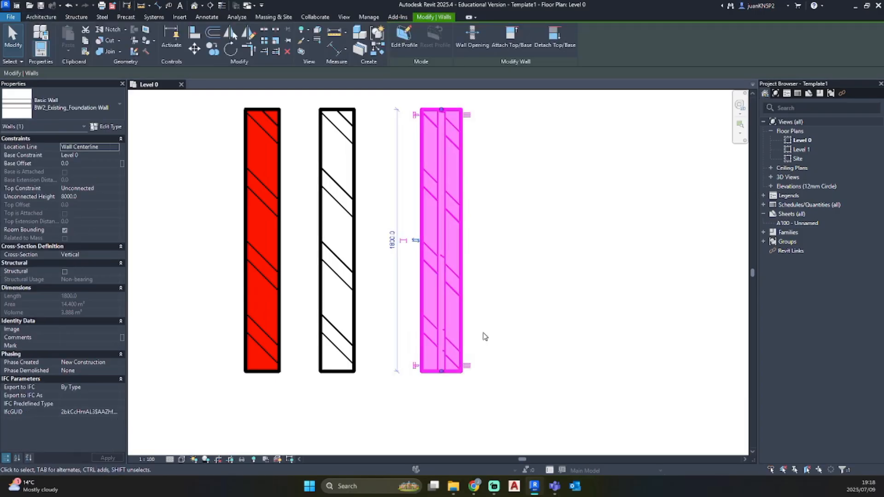
pyautogui.click(542, 312)
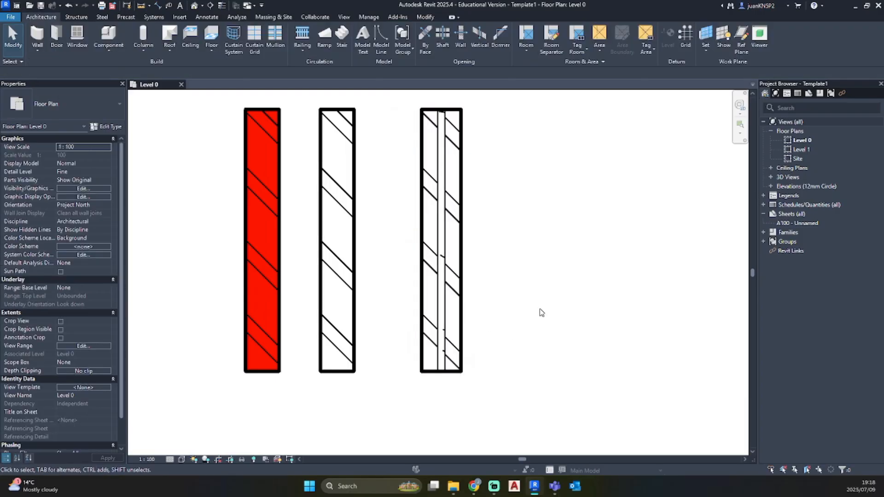
pyautogui.scroll(-2, 538, 310)
pyautogui.scroll(-2, 418, 303)
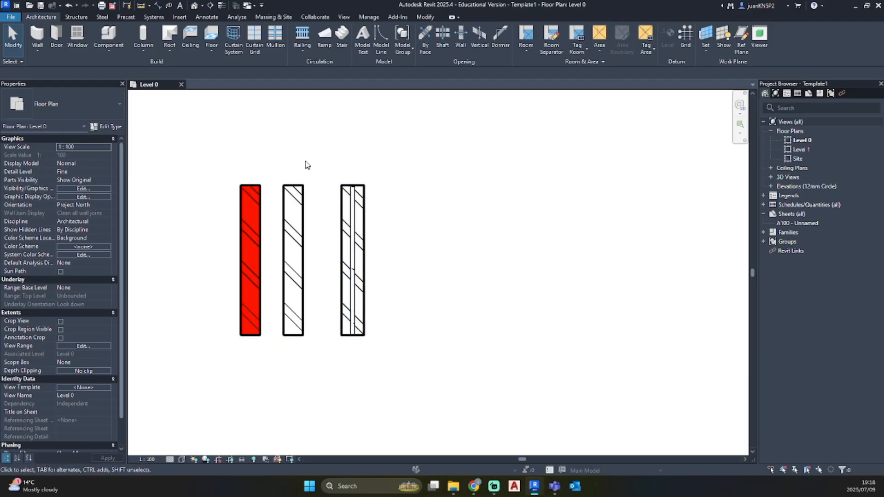
pyautogui.click(342, 221)
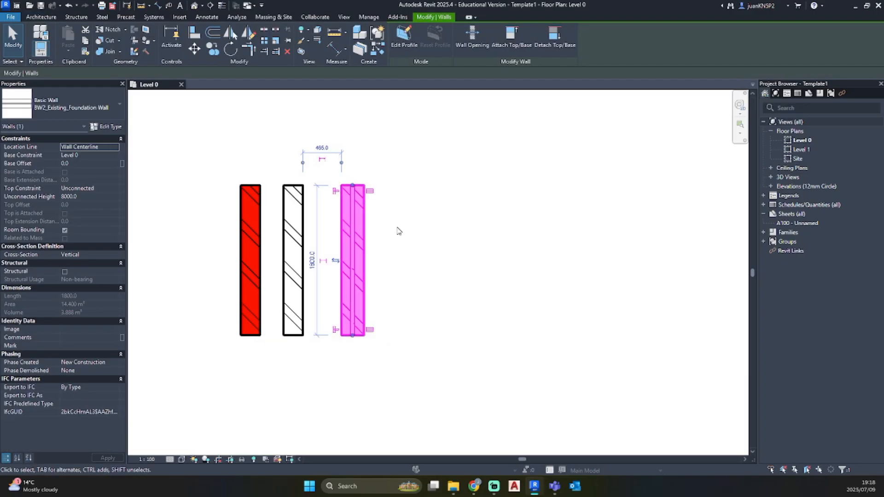
pyautogui.press('Escape')
# Start a wall and duplicate the BW2_Existing_Foundation Wall type under the name BW2_New_Foundation Wall
pyautogui.press('w')
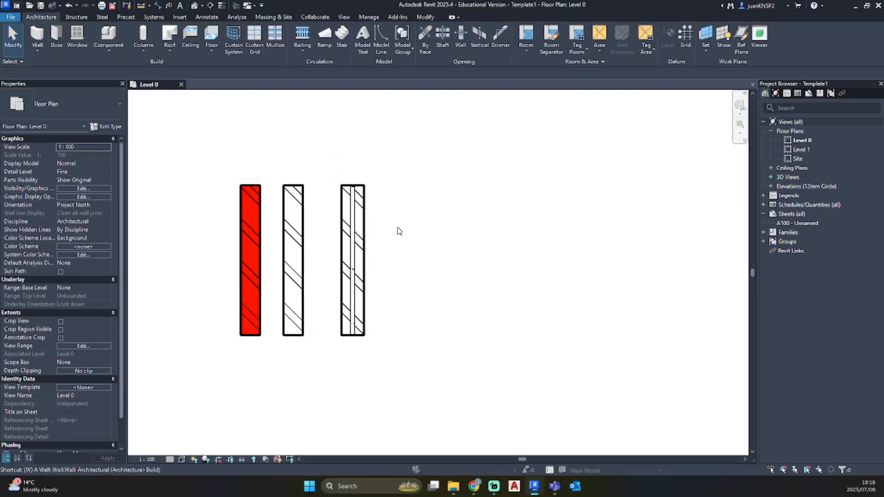
pyautogui.press('a')
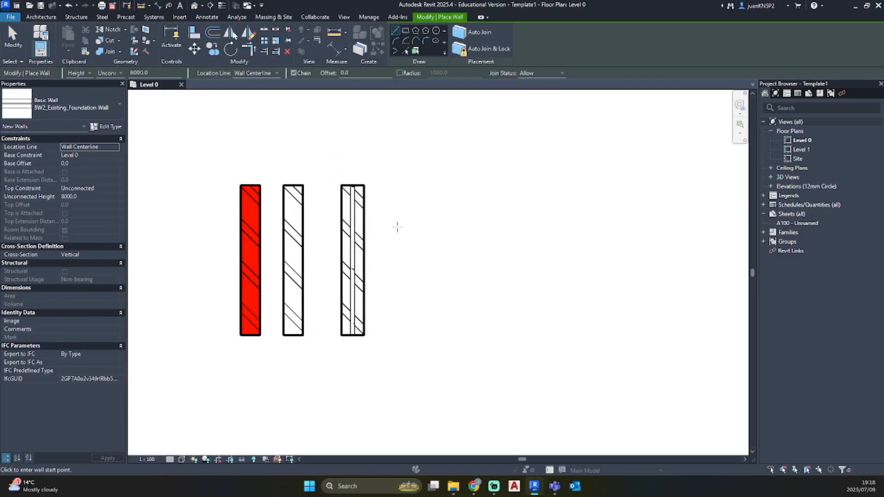
pyautogui.click(63, 107)
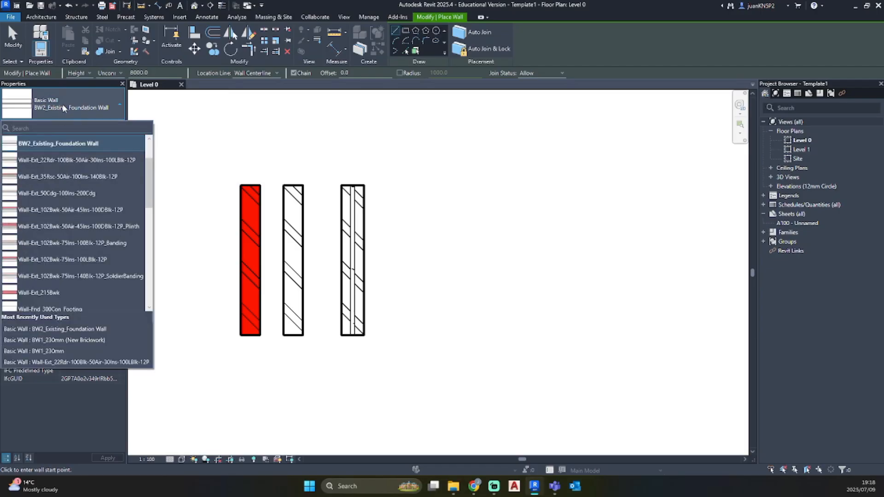
pyautogui.press('Escape')
pyautogui.click(105, 127)
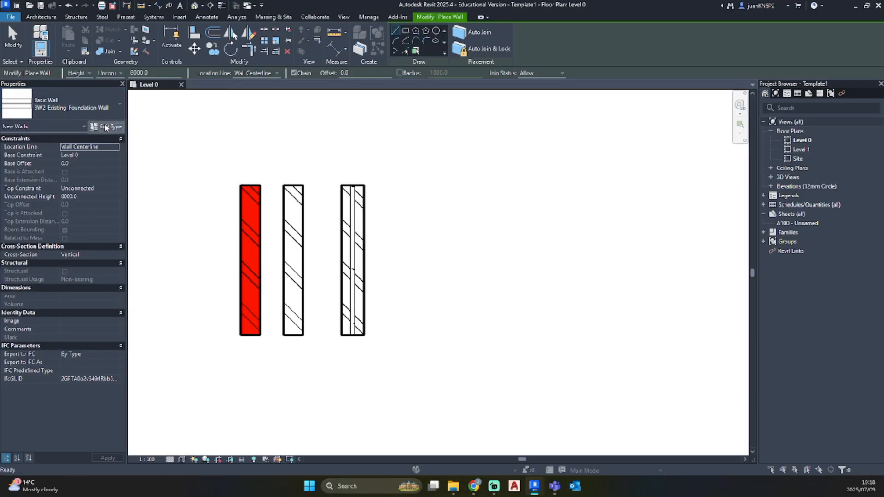
pyautogui.click(847, 146)
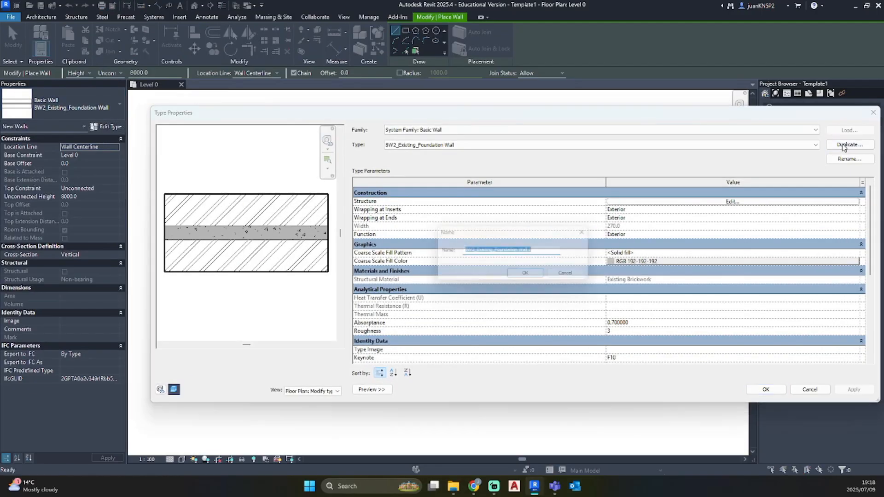
pyautogui.click(544, 251)
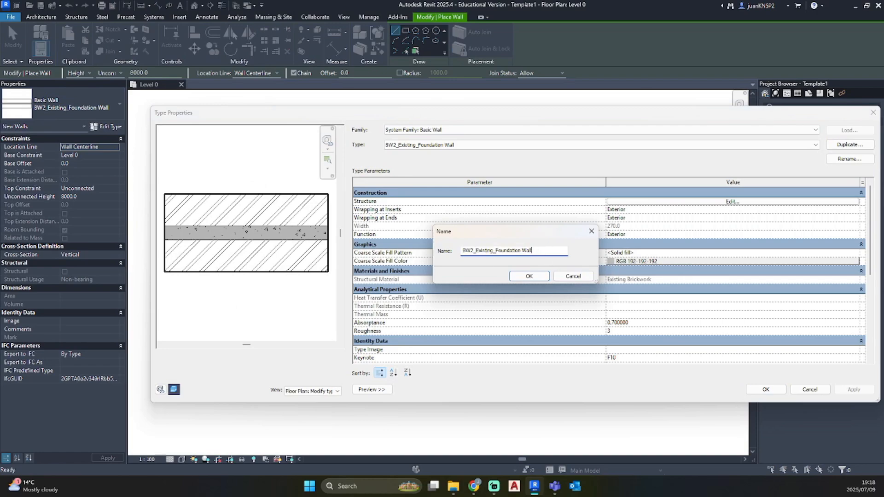
pyautogui.press('Left')
pyautogui.press('Left')
pyautogui.press('Left')
pyautogui.press('Left')
pyautogui.press('Left')
pyautogui.press('Left')
pyautogui.press('Left')
pyautogui.press('Left')
pyautogui.press('Left')
pyautogui.press('Left')
pyautogui.press('Left')
pyautogui.press('Left')
pyautogui.press('Left')
pyautogui.press('Left')
pyautogui.press('Left')
pyautogui.press('Left')
pyautogui.press('BackSpace')
pyautogui.press('BackSpace')
pyautogui.press('BackSpace')
pyautogui.press('BackSpace')
pyautogui.press('BackSpace')
pyautogui.press('BackSpace')
pyautogui.press('BackSpace')
pyautogui.press('BackSpace')
pyautogui.write('New')
pyautogui.click(516, 276)
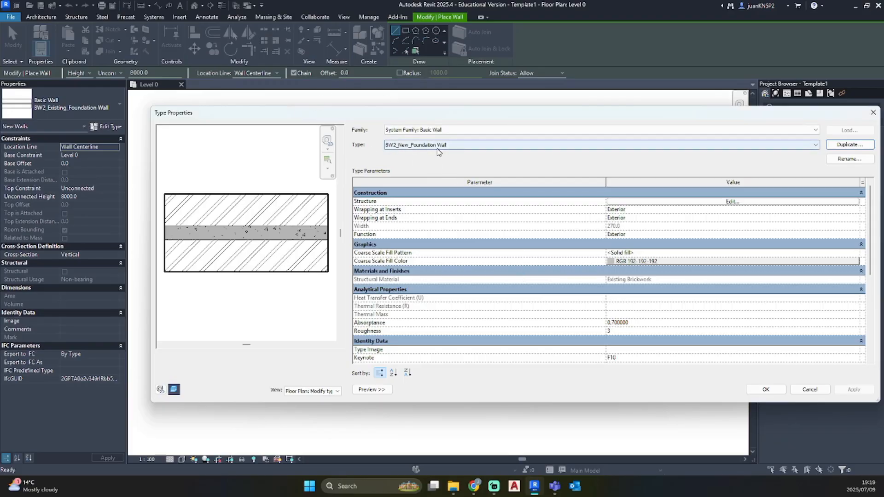
# Open the new type's structure and assign the New Brickwork material to the exterior 110 mm layer
pyautogui.click(730, 201)
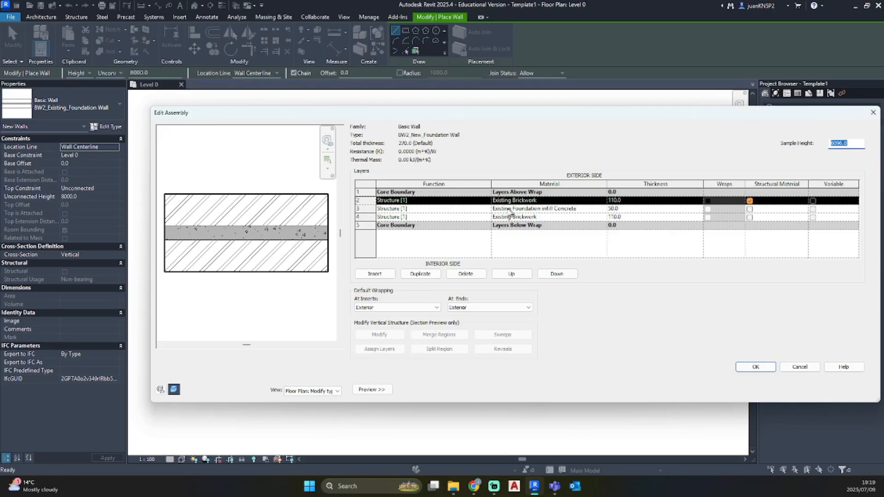
pyautogui.click(599, 201)
pyautogui.click(603, 201)
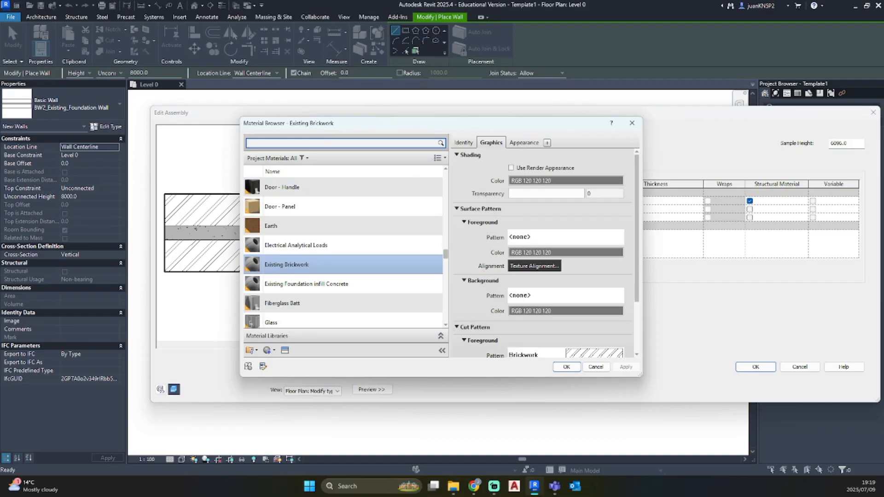
pyautogui.write('new')
pyautogui.click(319, 198)
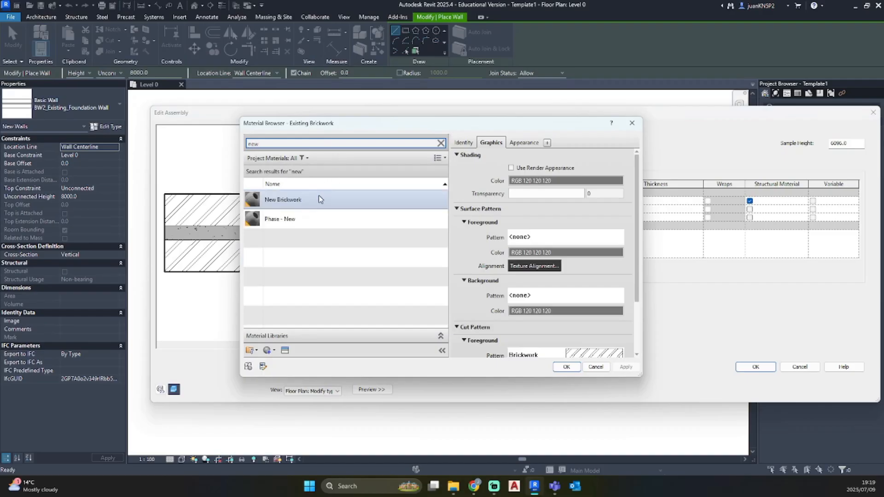
pyautogui.click(571, 368)
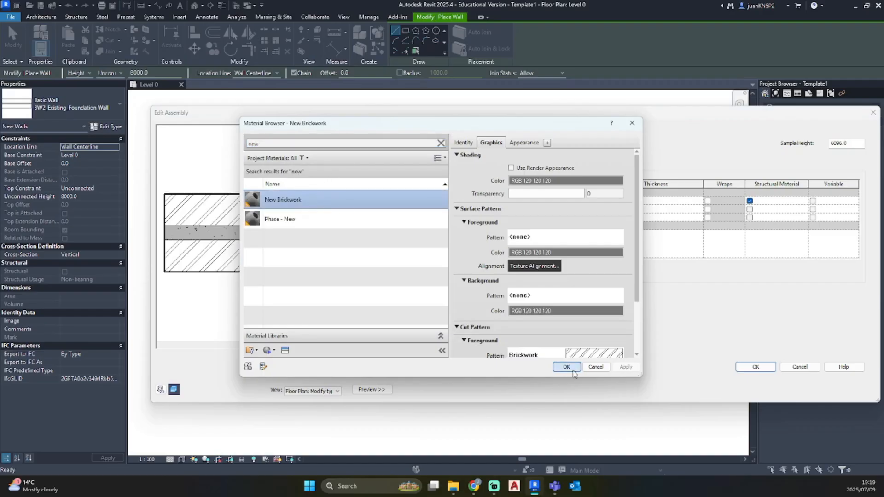
# Assign the New Brickwork material to the interior 110 mm layer as well
pyautogui.click(603, 217)
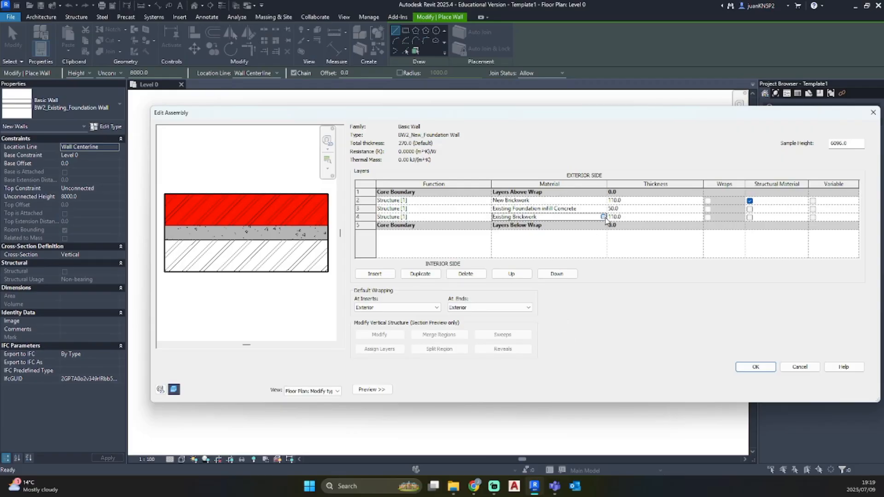
pyautogui.click(603, 218)
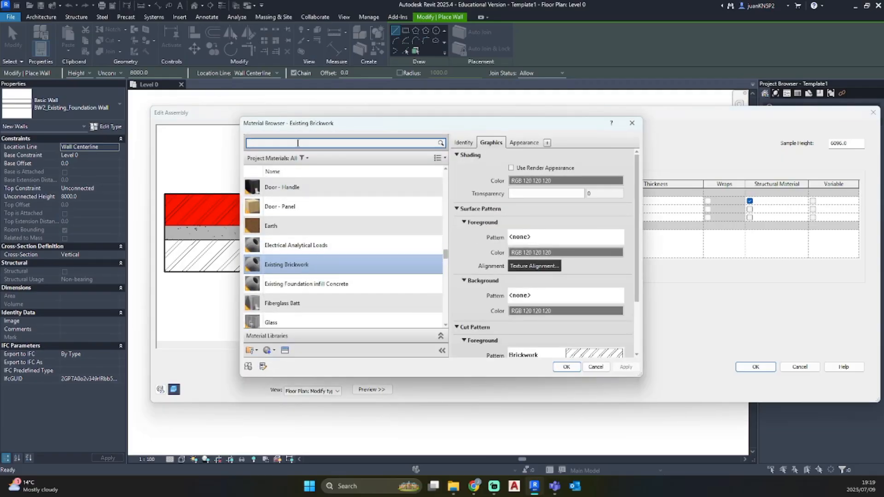
pyautogui.click(275, 143)
pyautogui.write('m')
pyautogui.press('BackSpace')
pyautogui.write('ne')
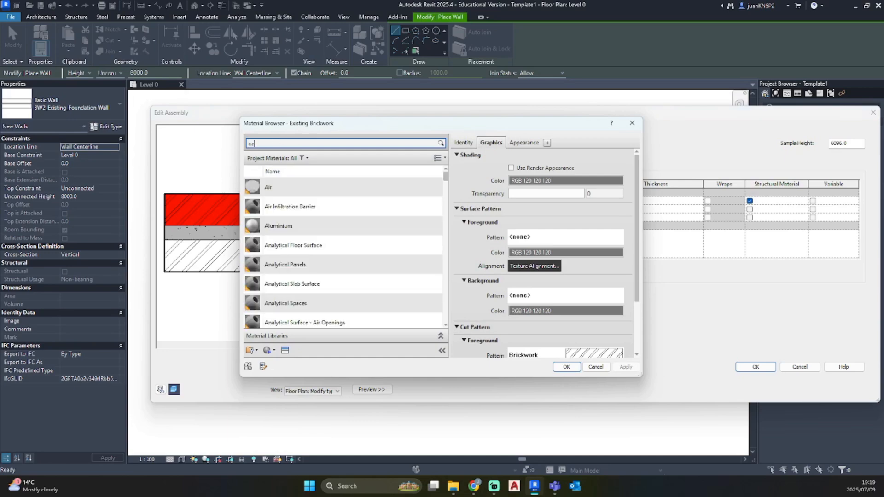
pyautogui.write('w')
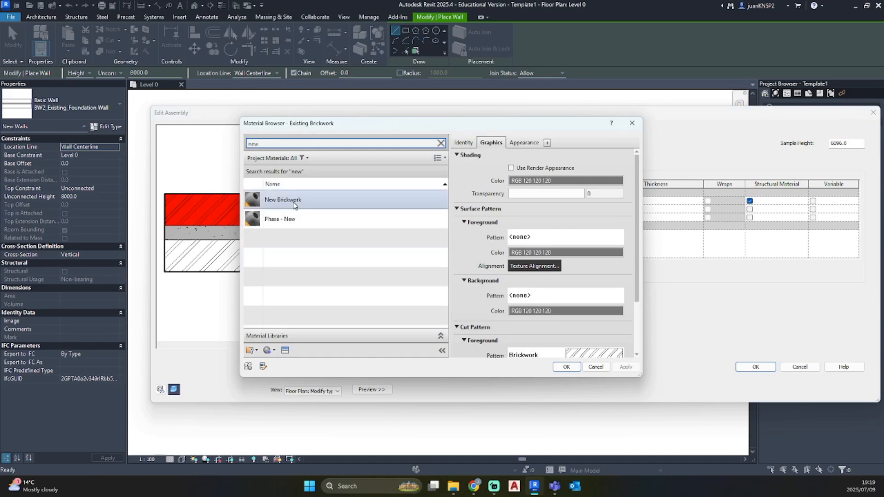
pyautogui.click(295, 206)
pyautogui.click(567, 367)
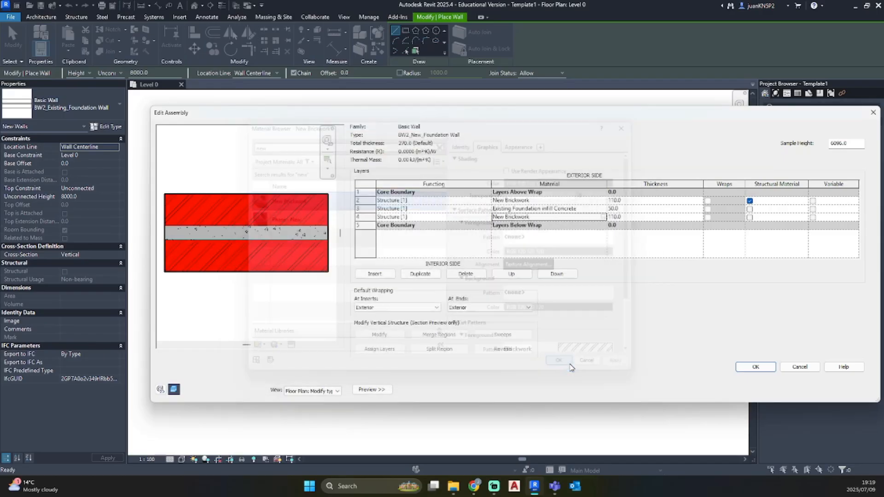
# For the middle layer, duplicate the Existing Foundation infill Concrete material with its assets and name the copy New Foundation Infill Concrete
pyautogui.click(607, 209)
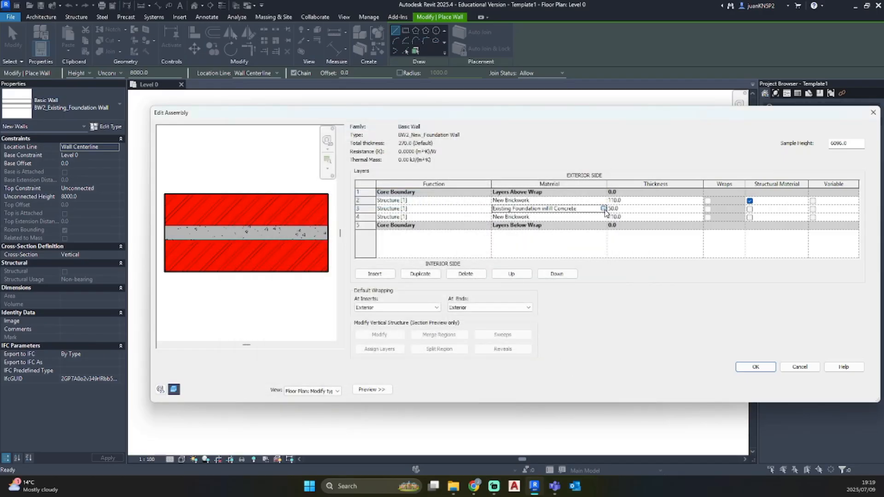
pyautogui.click(603, 209)
pyautogui.rightClick(307, 252)
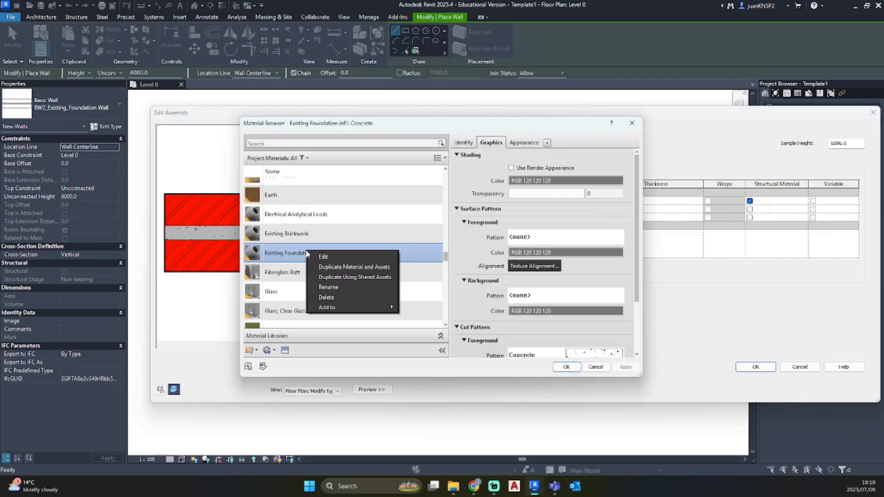
pyautogui.click(336, 267)
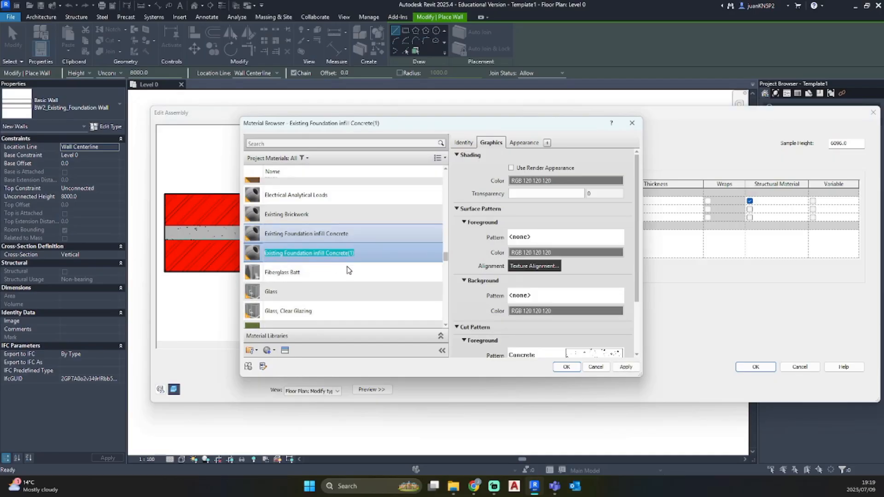
pyautogui.write('NF')
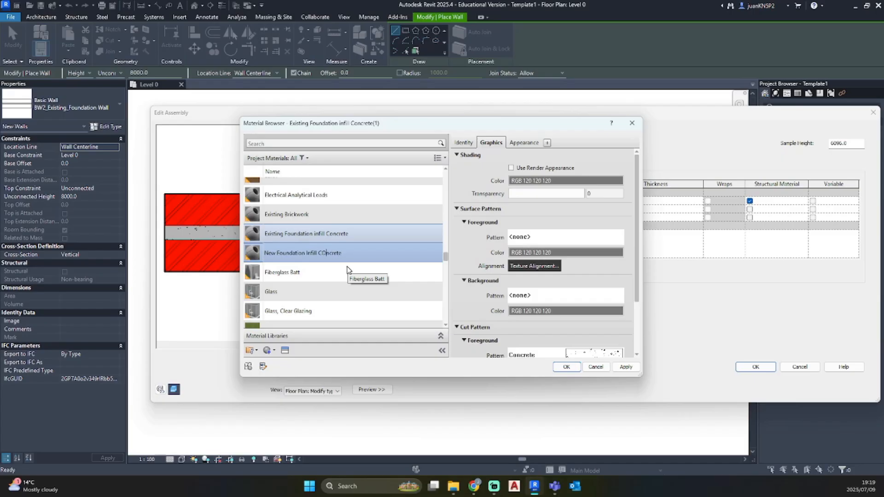
pyautogui.write('n')
# Give the new infill concrete a solid fill background cut pattern in green RGB 0-255-128, and accept the material
pyautogui.scroll(-3, 535, 286)
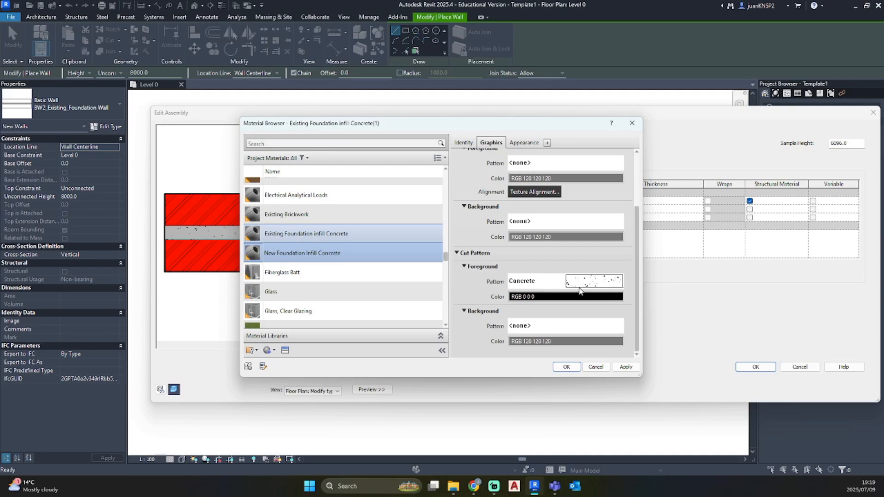
pyautogui.click(566, 327)
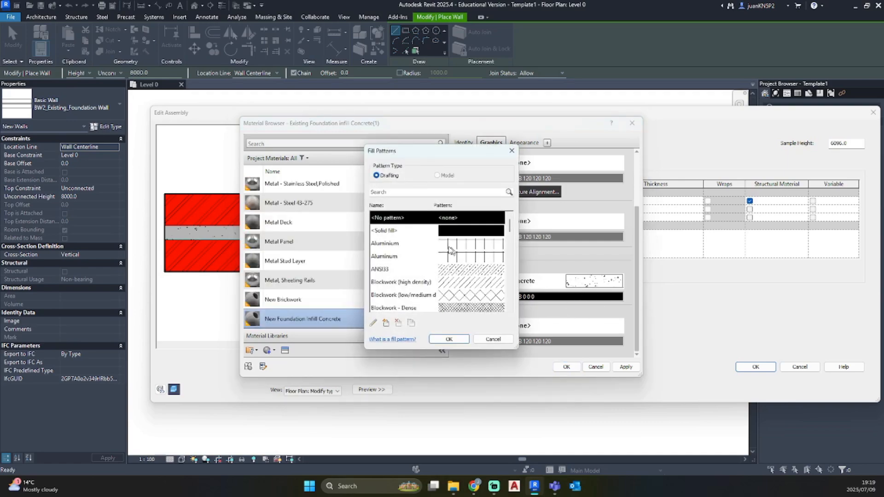
pyautogui.click(415, 231)
pyautogui.click(449, 339)
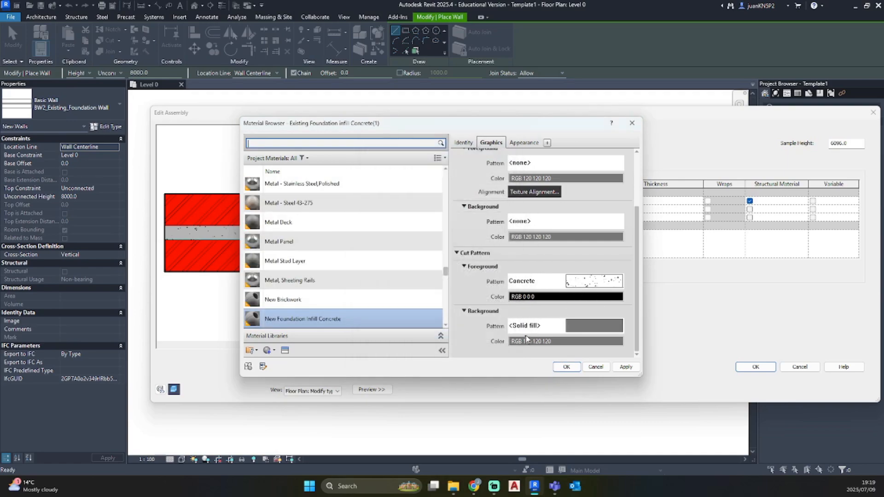
pyautogui.click(532, 341)
pyautogui.click(381, 185)
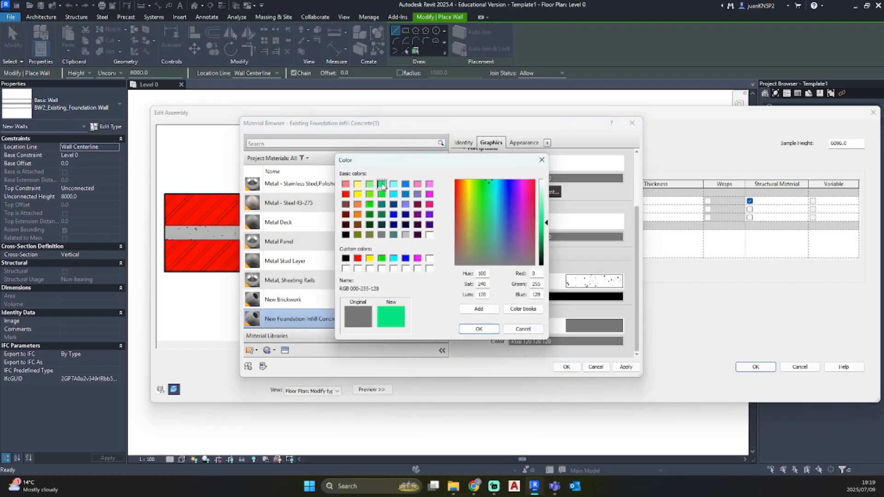
pyautogui.click(478, 328)
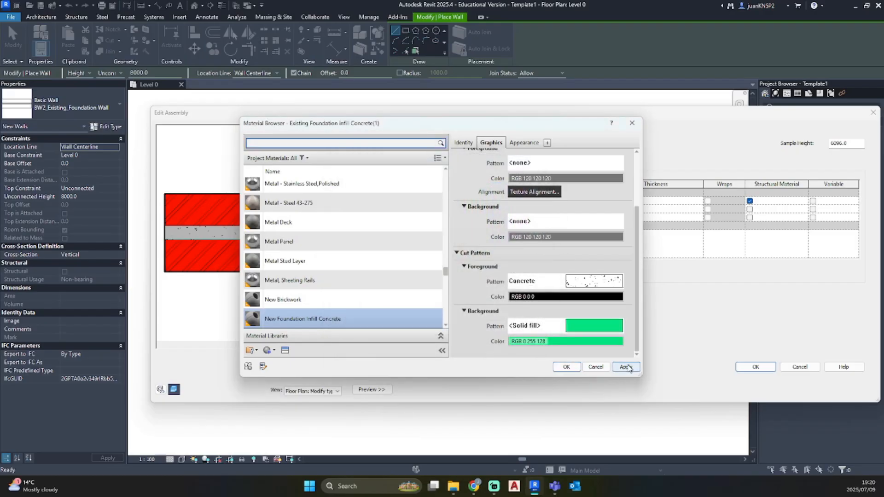
pyautogui.click(626, 367)
pyautogui.click(566, 366)
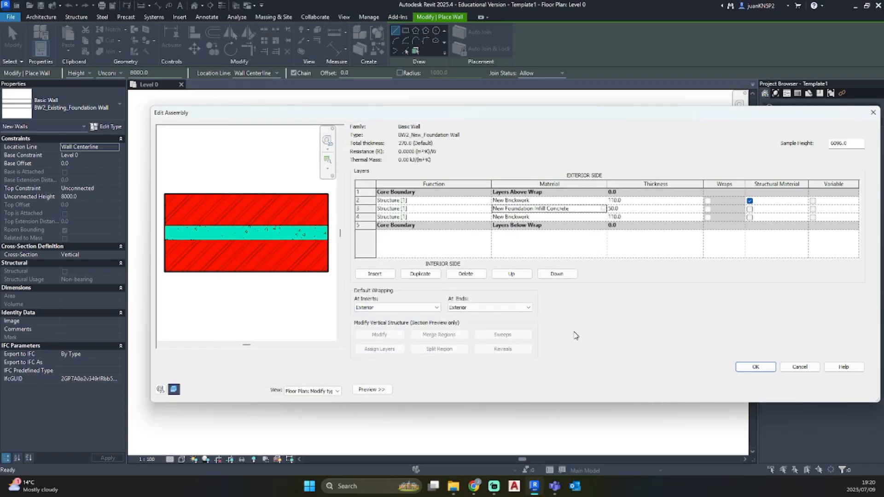
# Accept the structure and type, draw a vertical BW2_New_Foundation Wall beside the existing foundation wall with ends aligned, and end the wall command
pyautogui.click(755, 367)
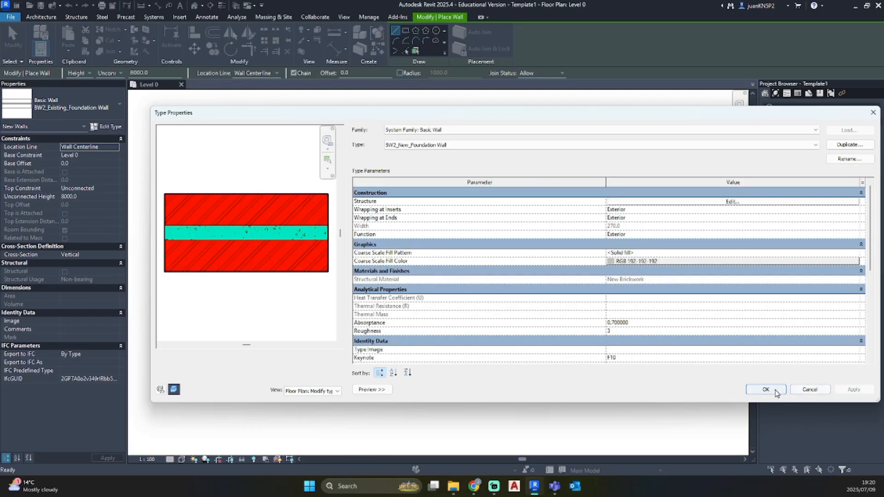
pyautogui.click(766, 390)
pyautogui.click(404, 340)
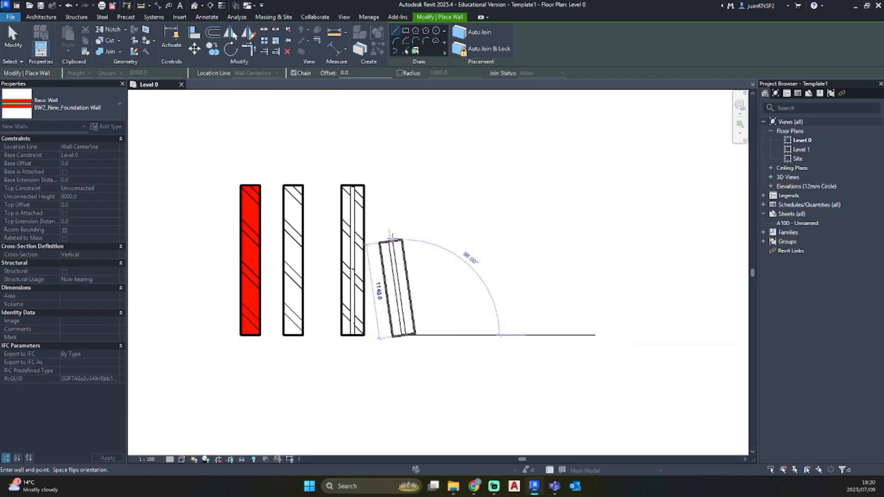
pyautogui.click(403, 185)
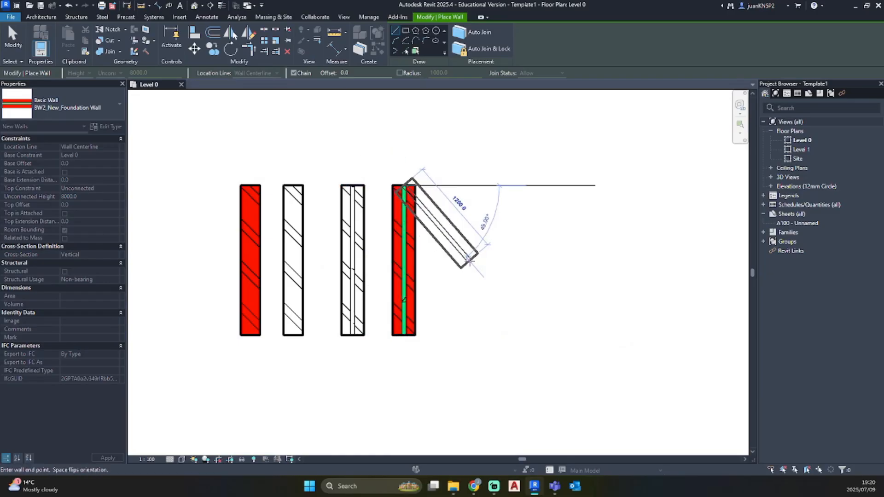
pyautogui.press('Escape')
pyautogui.press('Escape')
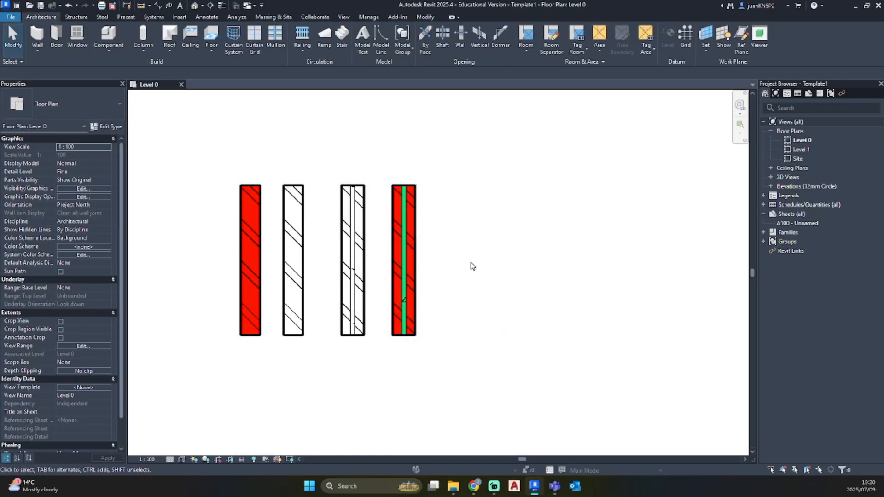
# Open the default 3D view and examine the sample walls' surface appearance from the back
pyautogui.scroll(-3, 479, 273)
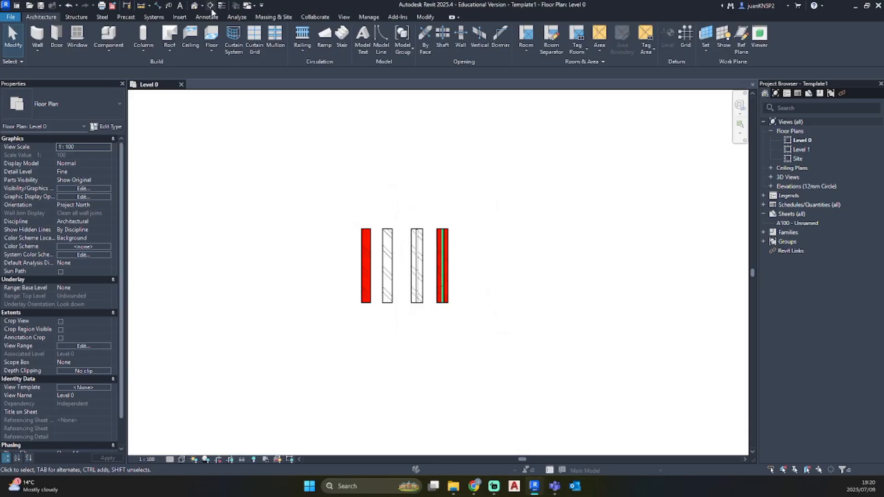
pyautogui.click(194, 6)
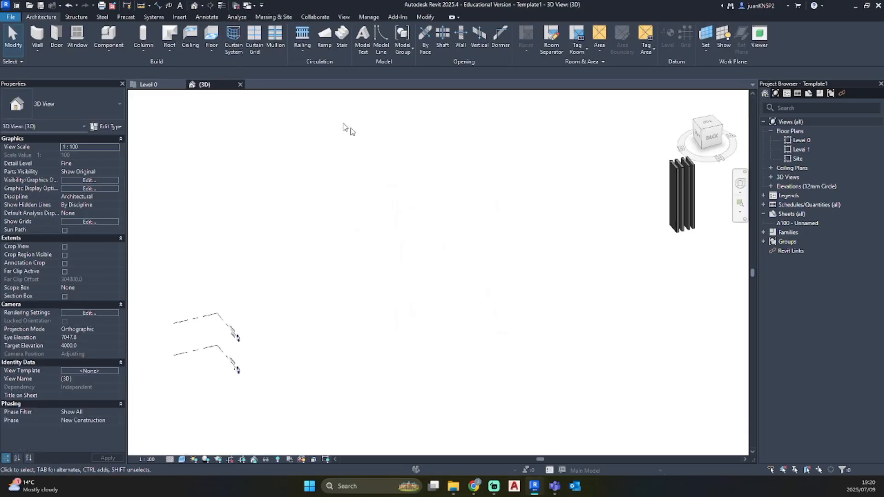
pyautogui.scroll(-1, 635, 272)
pyautogui.moveTo(637, 273); pyautogui.dragTo(446, 257, button='middle')
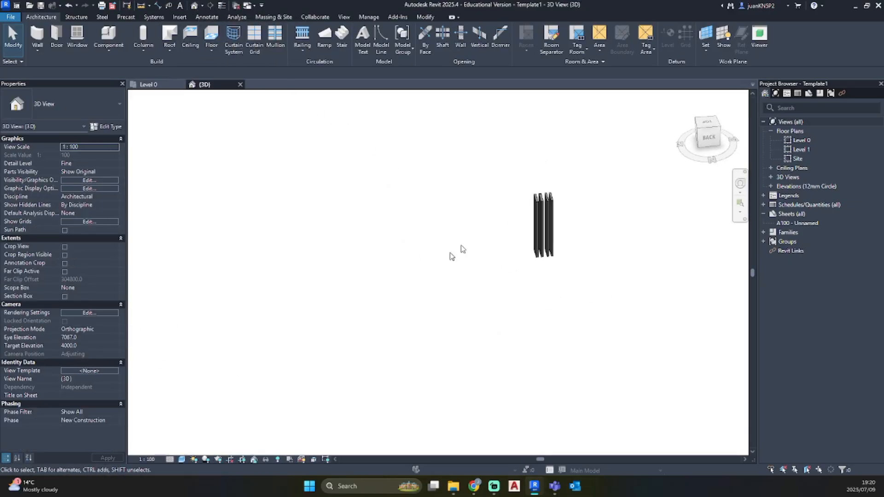
pyautogui.scroll(5, 546, 198)
pyautogui.scroll(3, 542, 244)
pyautogui.keyDown('shift'); pyautogui.moveTo(543, 273); pyautogui.dragTo(568, 274, button='middle'); pyautogui.keyUp('shift')
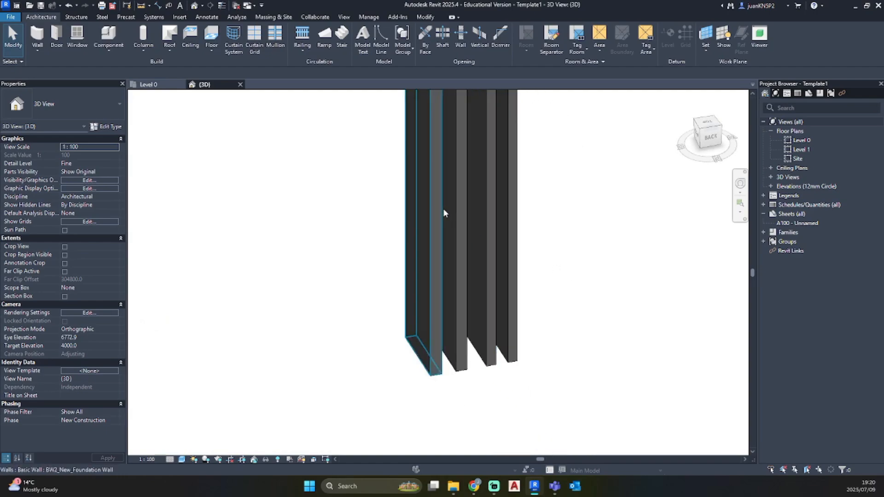
pyautogui.moveTo(421, 154); pyautogui.dragTo(451, 241, button='middle')
# Select the sample walls in the 3D view to check which wall type each one uses
pyautogui.click(449, 240)
pyautogui.keyDown('ctrl'); pyautogui.click(480, 170); pyautogui.keyUp('ctrl')
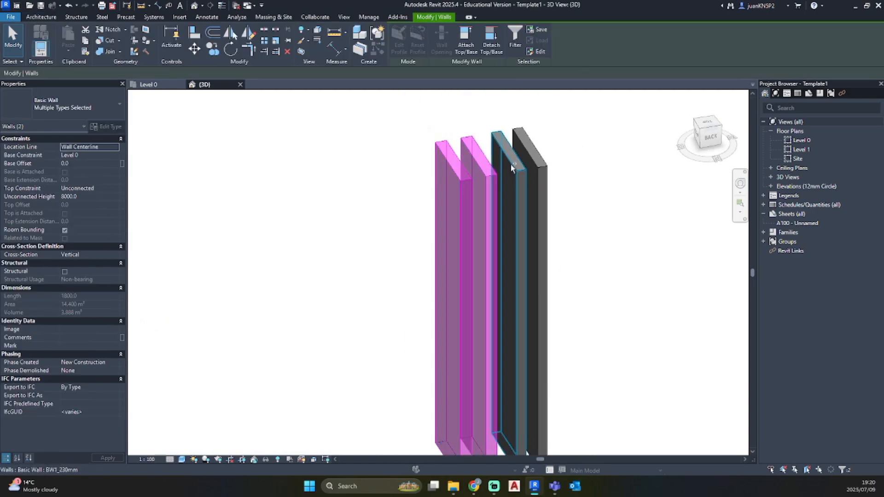
pyautogui.keyDown('ctrl'); pyautogui.click(515, 154); pyautogui.keyUp('ctrl')
pyautogui.click(654, 296)
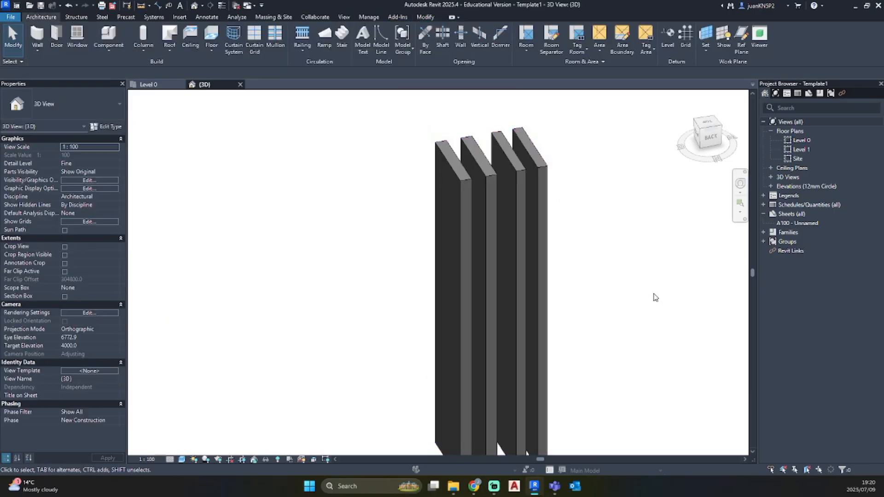
pyautogui.click(489, 205)
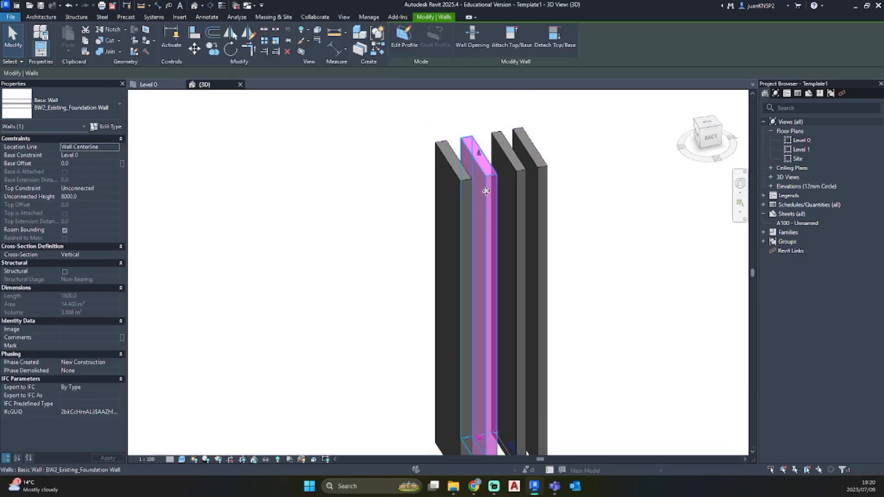
pyautogui.click(455, 177)
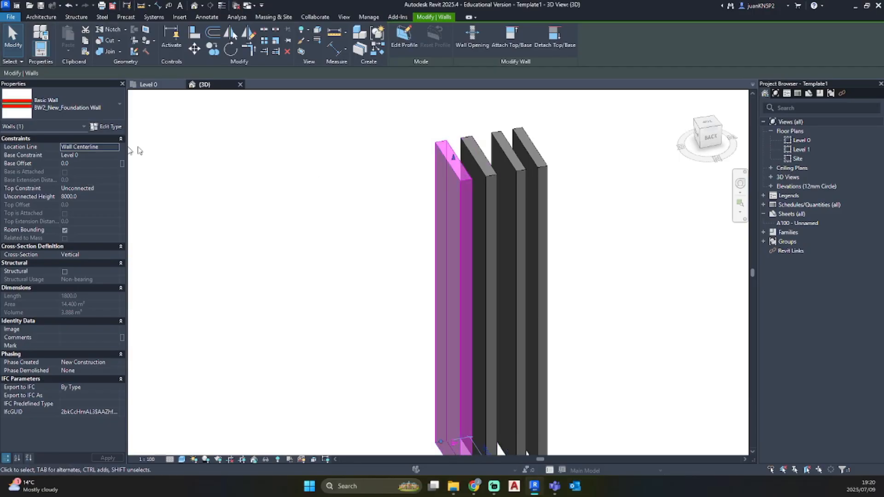
pyautogui.click(525, 173)
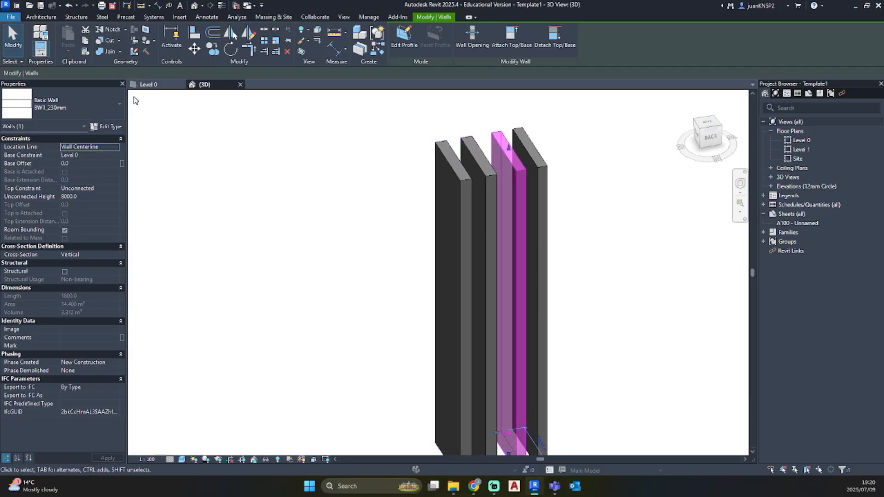
# In the Level 0 plan, select the BW1_230mm (New Brickwork) wall and open its structure layer's New Brickwork material for editing
pyautogui.doubleClick(807, 141)
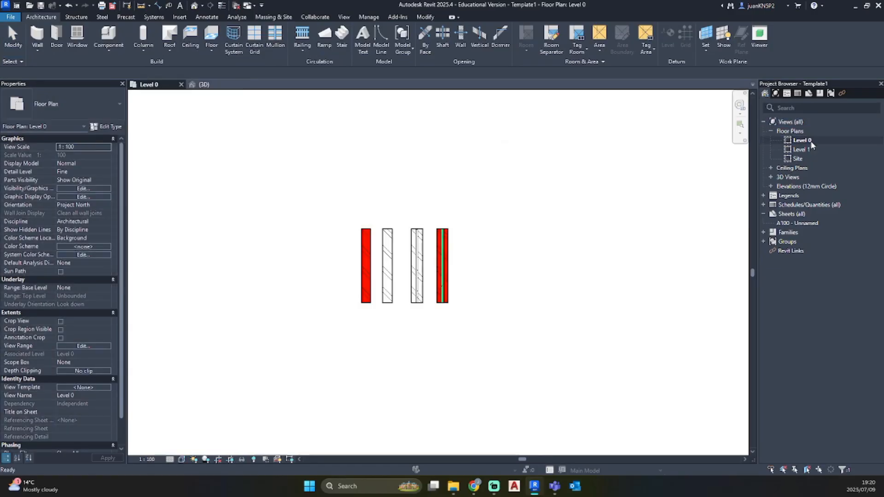
pyautogui.click(420, 262)
pyautogui.click(529, 267)
pyautogui.scroll(1, 379, 253)
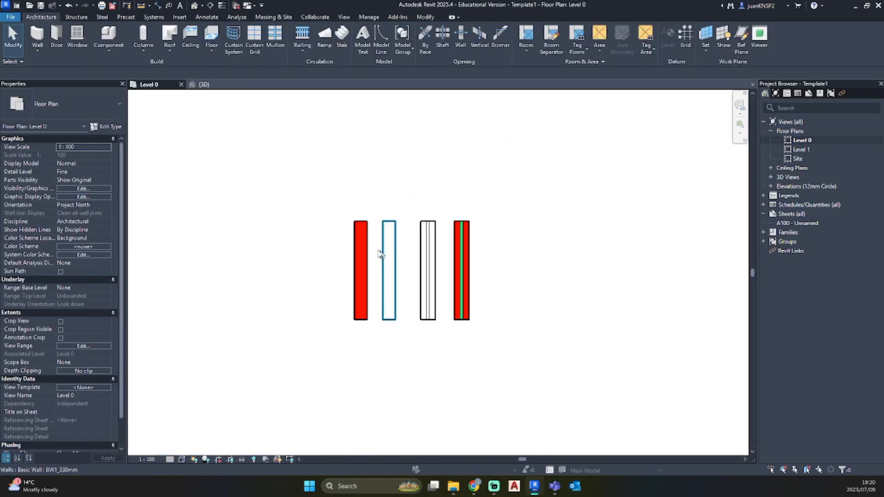
pyautogui.scroll(1, 378, 253)
pyautogui.click(354, 257)
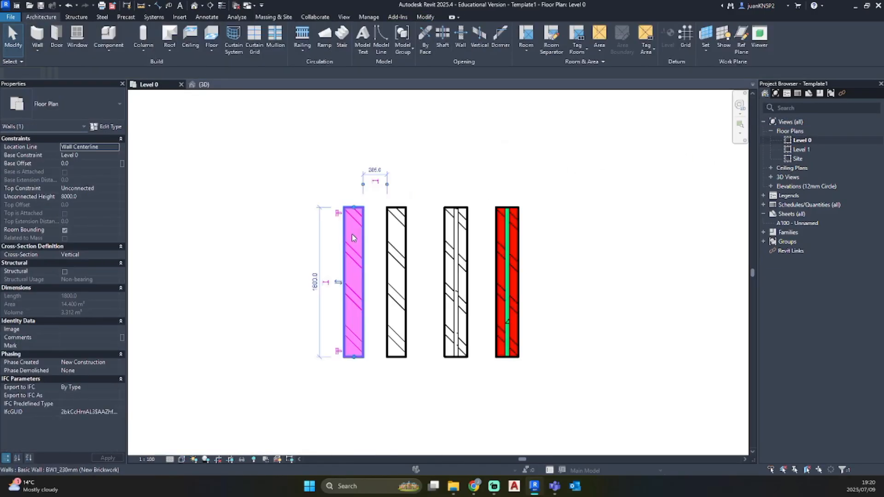
pyautogui.click(108, 126)
pyautogui.click(632, 204)
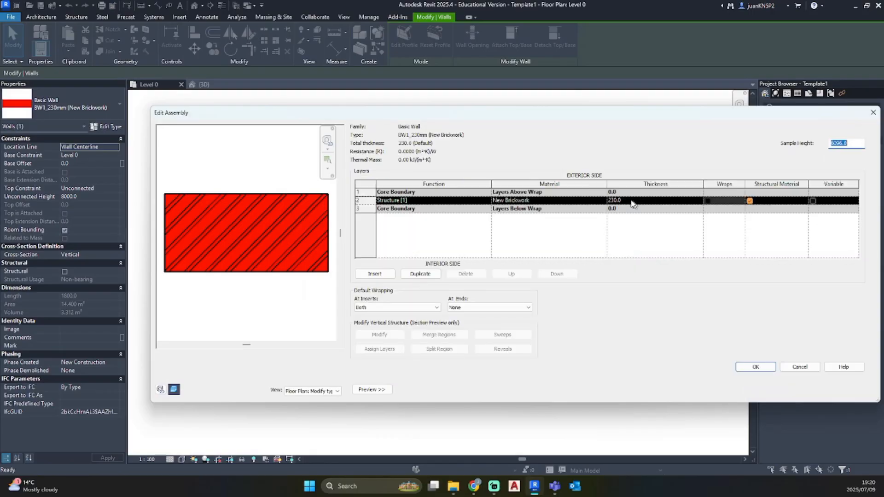
pyautogui.click(598, 201)
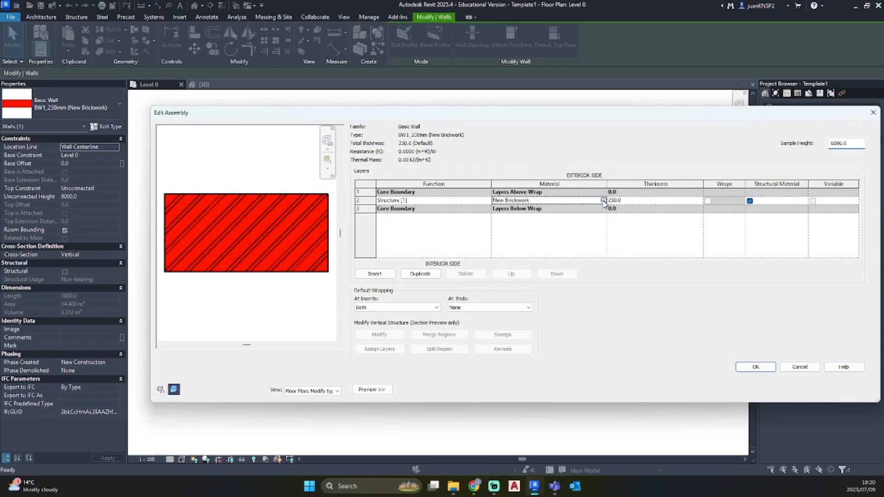
pyautogui.click(602, 201)
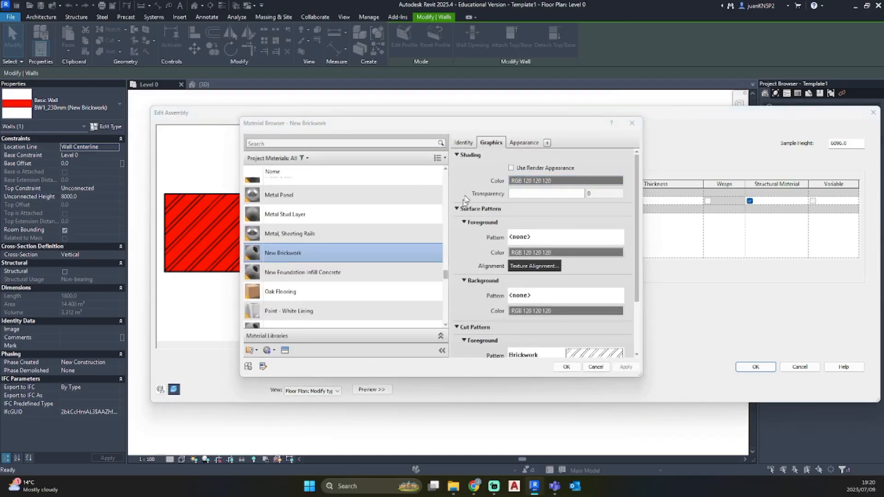
# Give New Brickwork a solid fill foreground surface pattern in RGB 255-128-128, and accept the material, structure and wall type
pyautogui.click(532, 237)
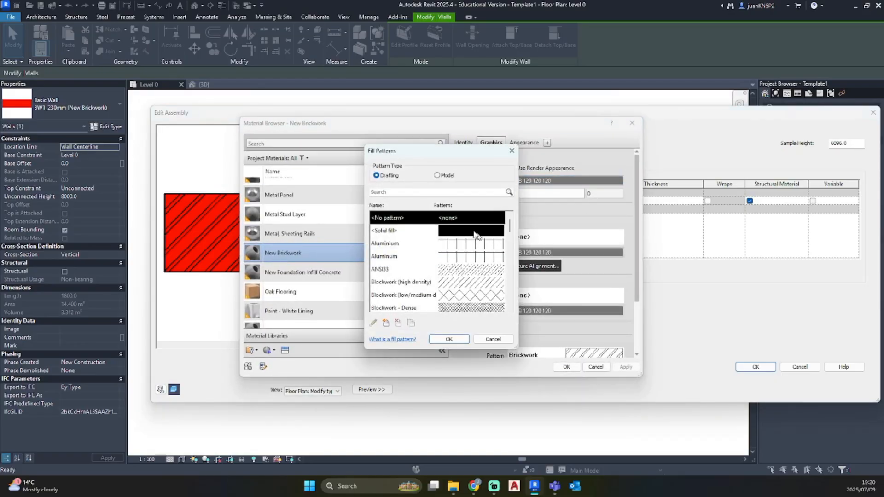
pyautogui.click(460, 231)
pyautogui.click(449, 339)
pyautogui.click(571, 252)
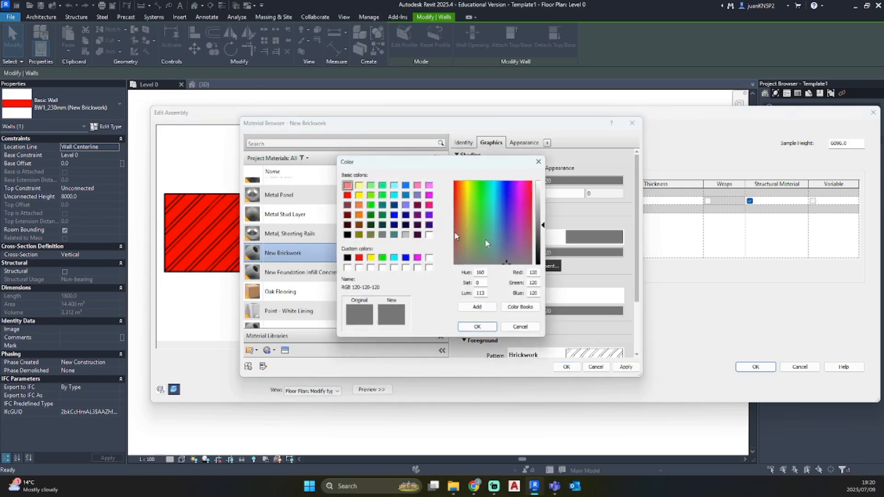
pyautogui.click(346, 185)
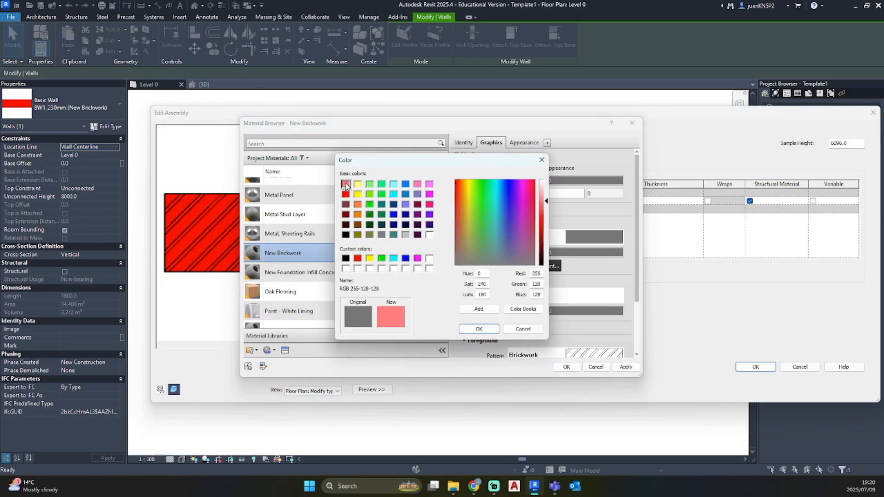
pyautogui.click(473, 327)
pyautogui.click(625, 368)
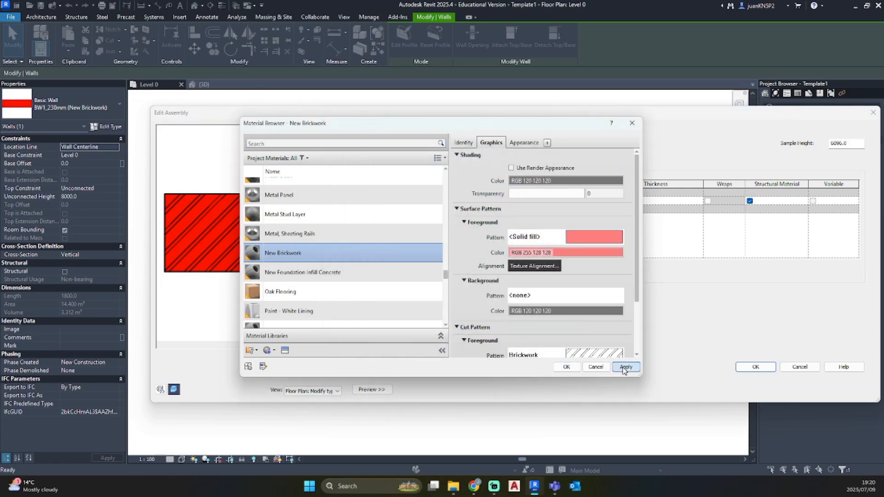
pyautogui.click(567, 366)
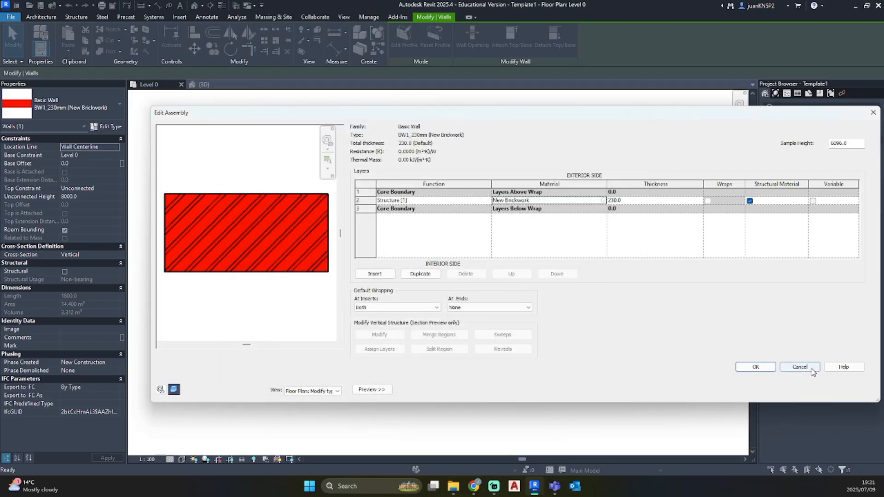
pyautogui.click(763, 368)
pyautogui.click(756, 392)
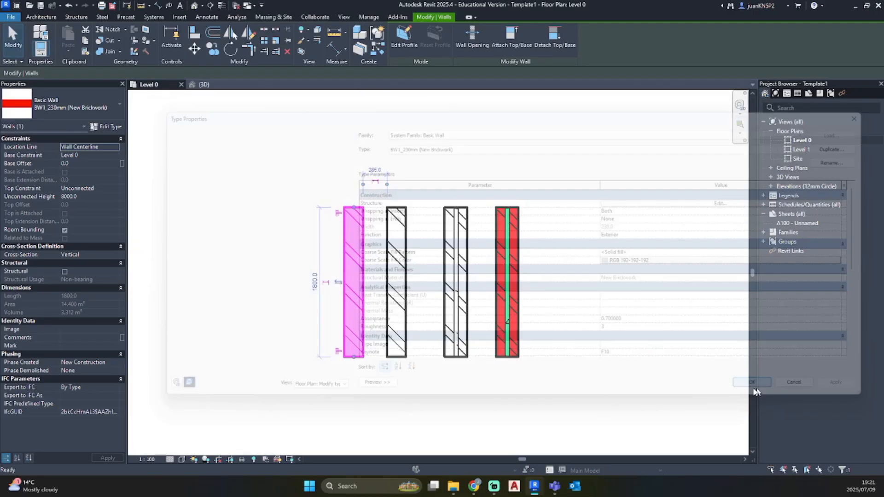
pyautogui.click(620, 401)
# Return to the 3D view and examine the new brickwork's surface colour on the walls against the existing ones
pyautogui.click(195, 6)
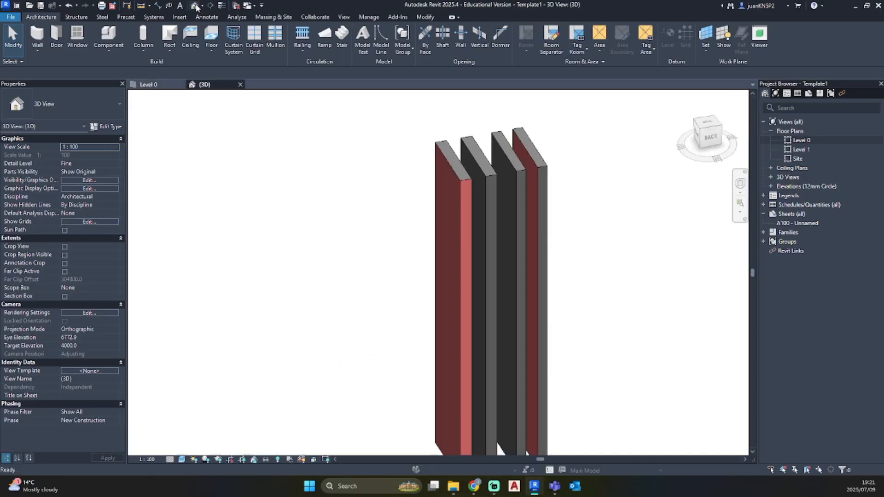
pyautogui.scroll(-3, 510, 241)
pyautogui.keyDown('shift'); pyautogui.moveTo(510, 240); pyautogui.dragTo(442, 189, button='middle'); pyautogui.keyUp('shift')
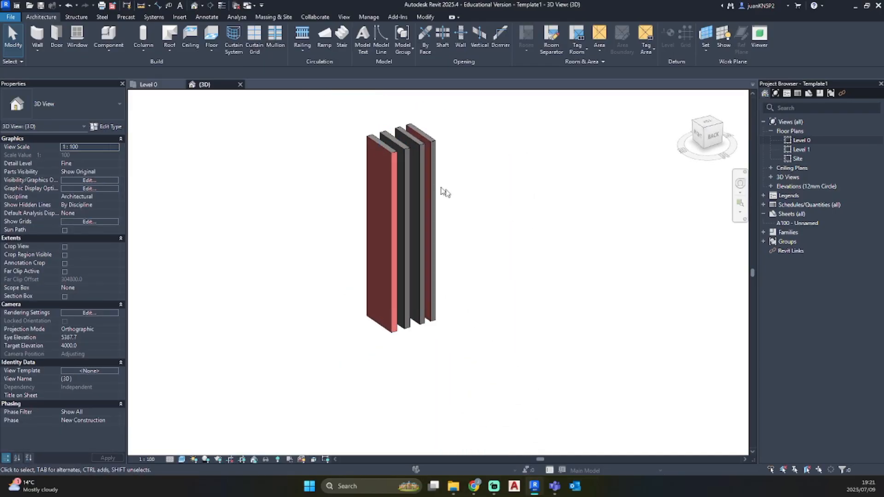
pyautogui.scroll(4, 394, 163)
pyautogui.click(385, 150)
pyautogui.click(263, 183)
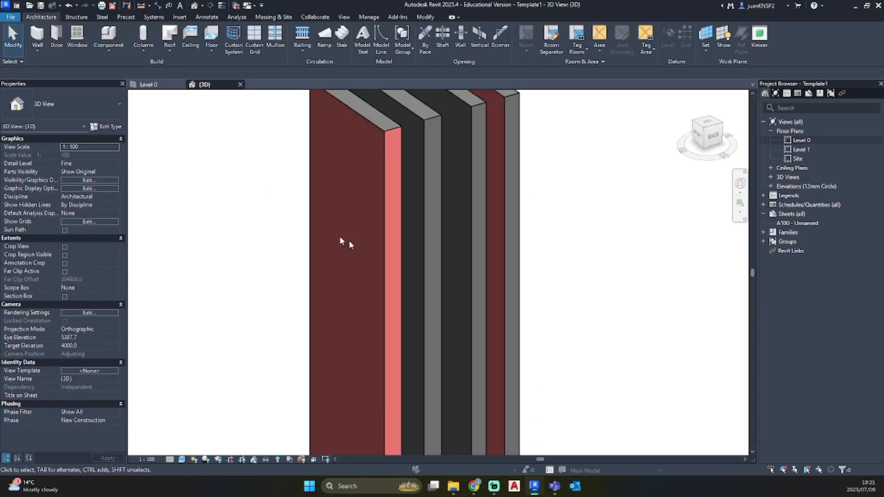
pyautogui.scroll(-6, 648, 297)
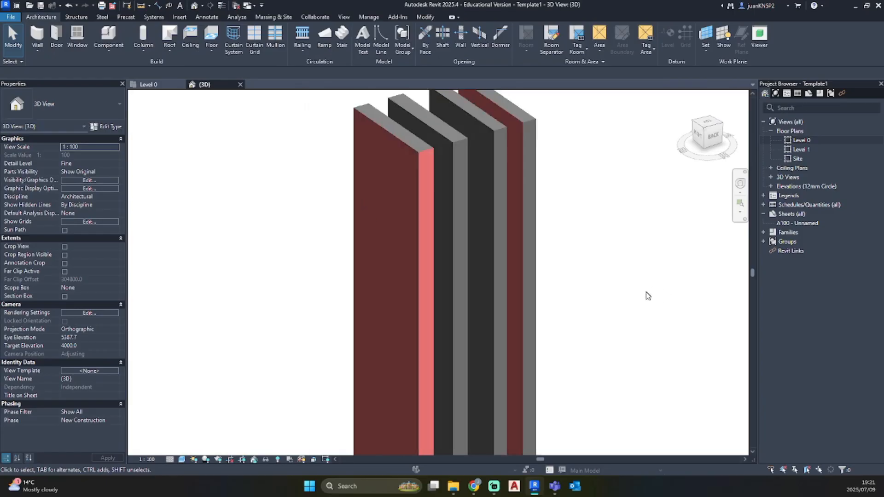
pyautogui.moveTo(585, 221); pyautogui.dragTo(562, 295, button='middle')
pyautogui.click(570, 293)
pyautogui.keyDown('shift'); pyautogui.moveTo(617, 291); pyautogui.dragTo(714, 299, button='middle'); pyautogui.keyUp('shift')
pyautogui.click(711, 300)
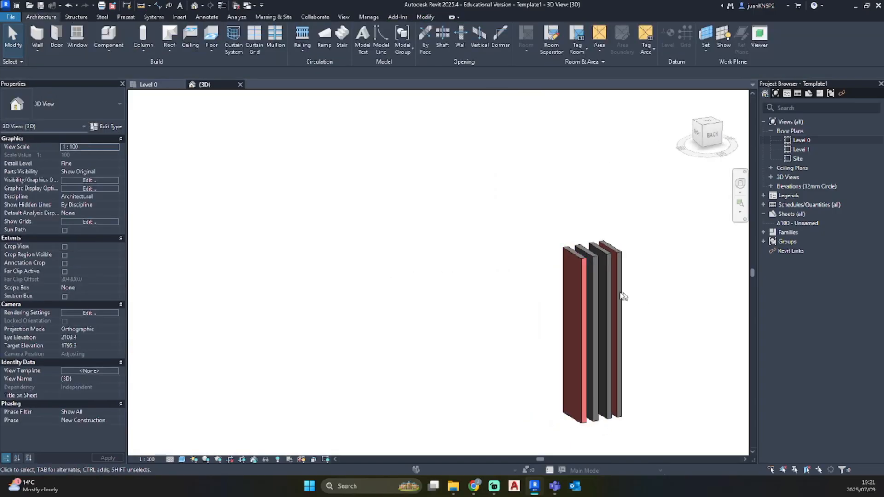
pyautogui.scroll(3, 606, 278)
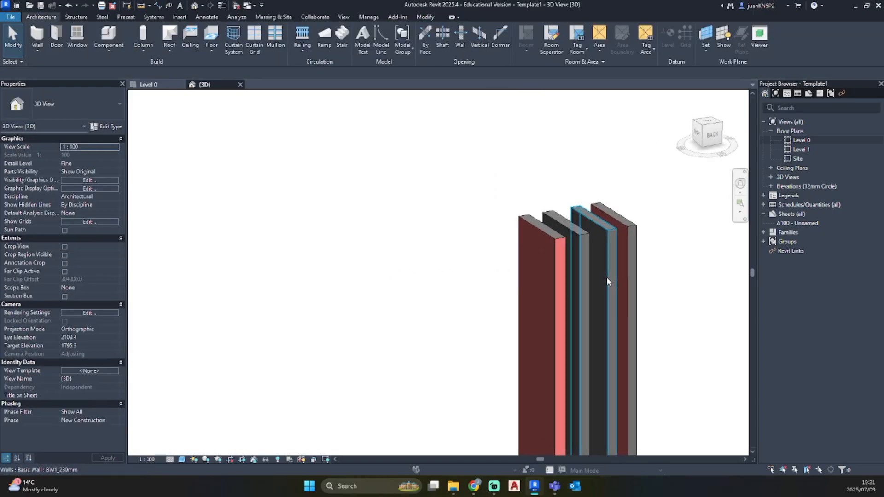
pyautogui.moveTo(606, 277); pyautogui.dragTo(385, 186, button='middle')
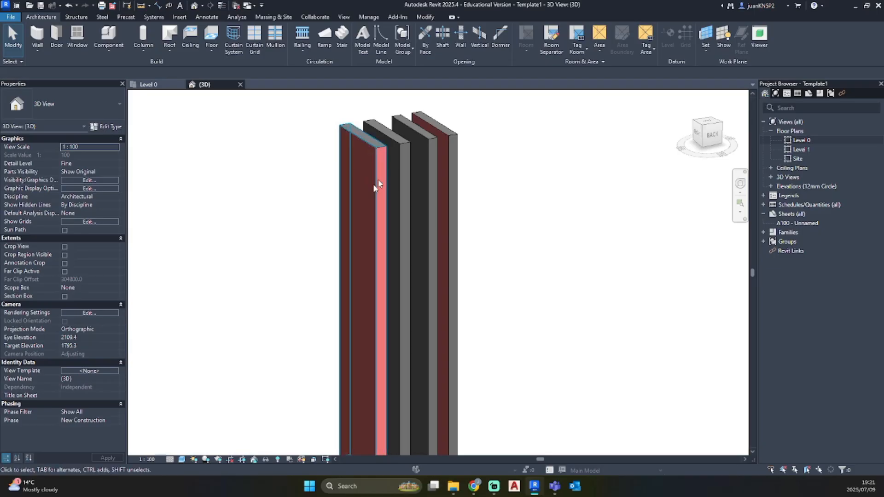
# Back in the Level 0 plan, start a new wall and duplicate the BW2_New_Foundation Wall type as BW3_Existing_270mm Cavity Wall
pyautogui.doubleClick(806, 141)
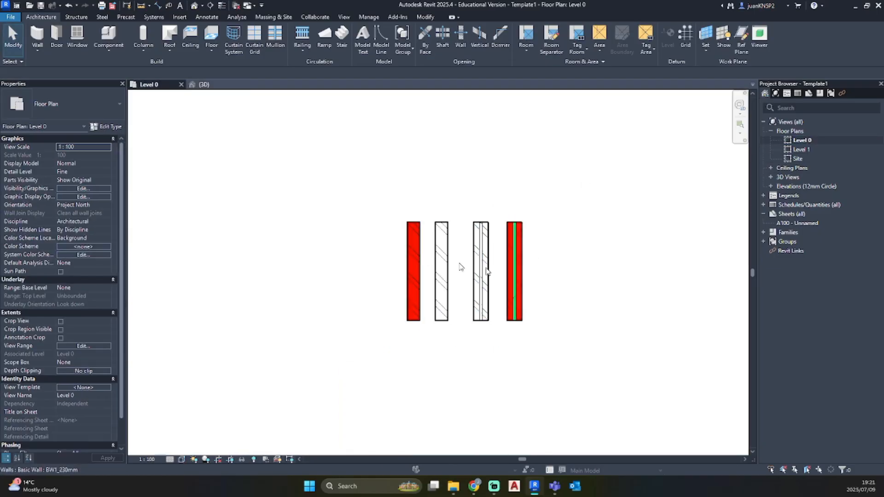
pyautogui.moveTo(560, 289); pyautogui.dragTo(474, 278, button='middle')
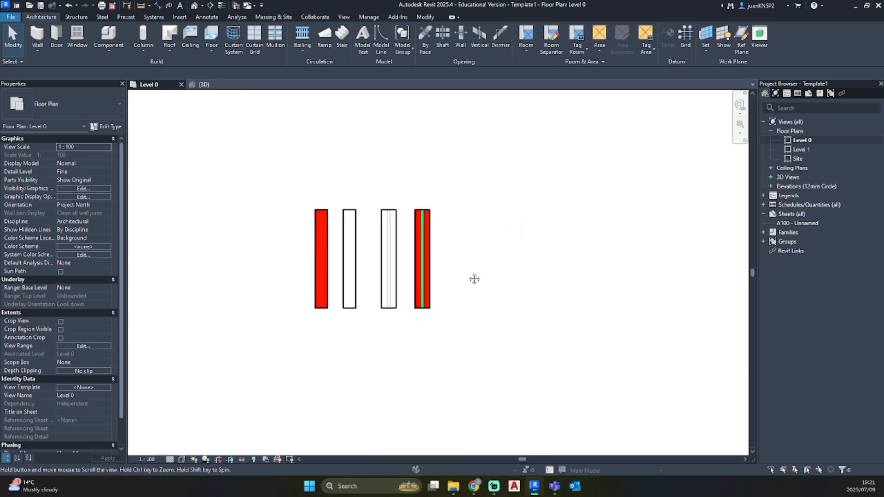
pyautogui.click(37, 35)
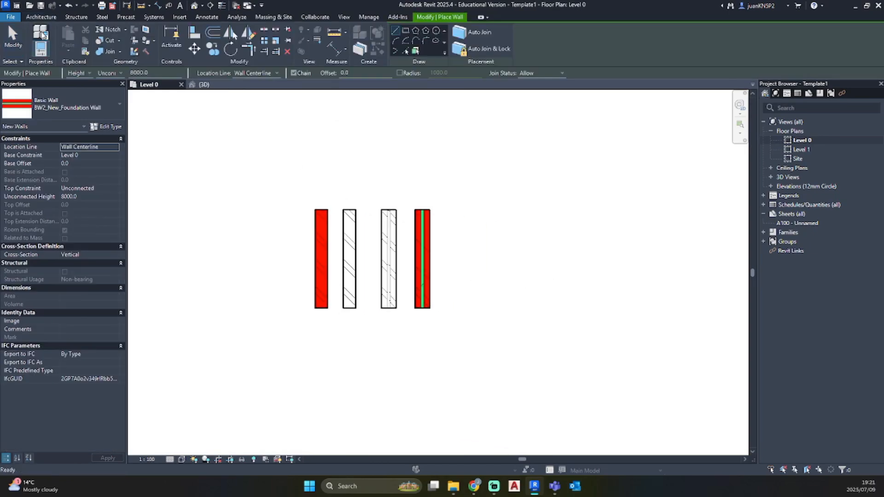
pyautogui.click(109, 127)
pyautogui.click(857, 146)
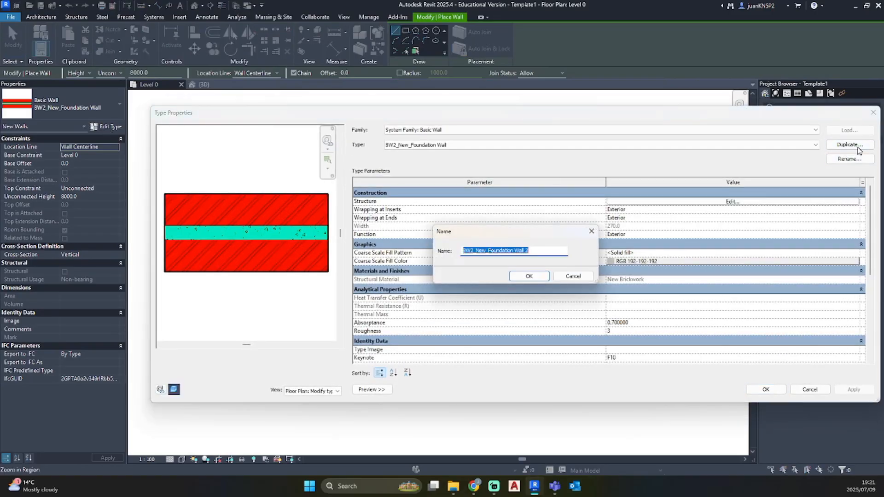
pyautogui.write('R')
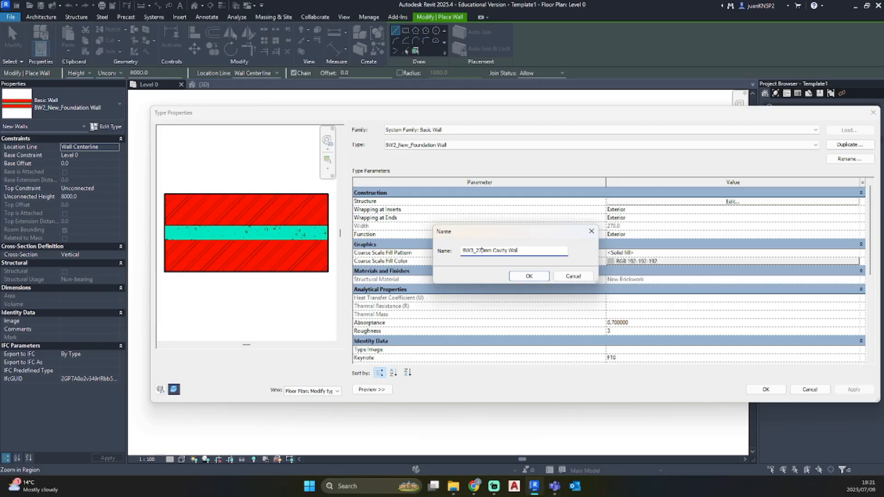
pyautogui.write('New_')
pyautogui.press('BackSpace')
pyautogui.press('BackSpace')
pyautogui.press('BackSpace')
pyautogui.press('BackSpace')
pyautogui.write('Existing_')
pyautogui.click(530, 276)
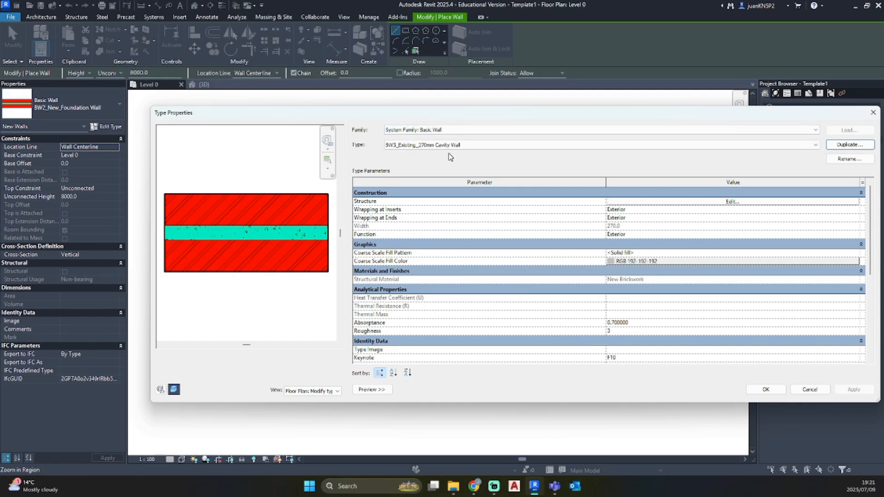
# Open the BW3_Existing_270mm Cavity Wall structure and assign Existing Brickwork to the exterior-side 110 mm layer
pyautogui.click(707, 203)
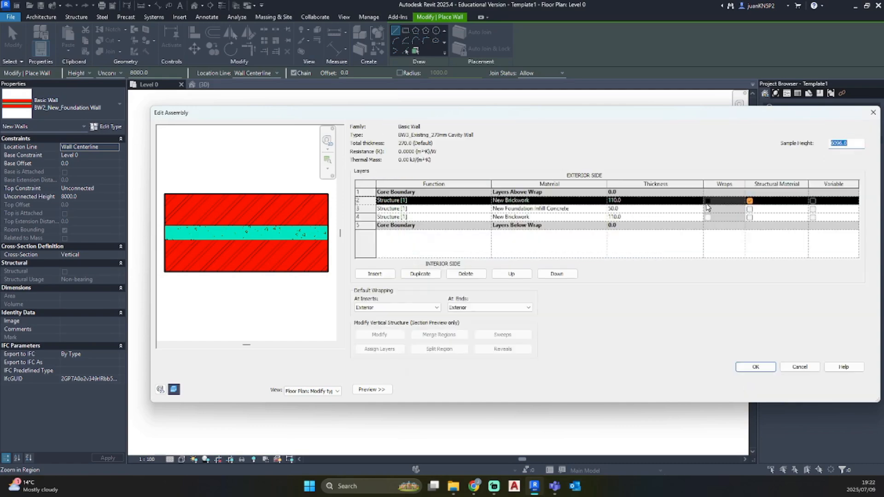
pyautogui.click(605, 201)
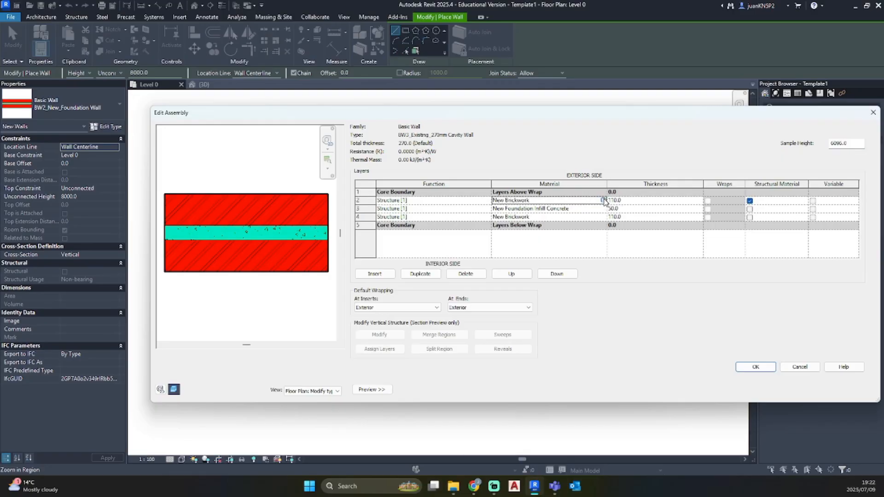
pyautogui.click(605, 201)
pyautogui.scroll(3, 304, 231)
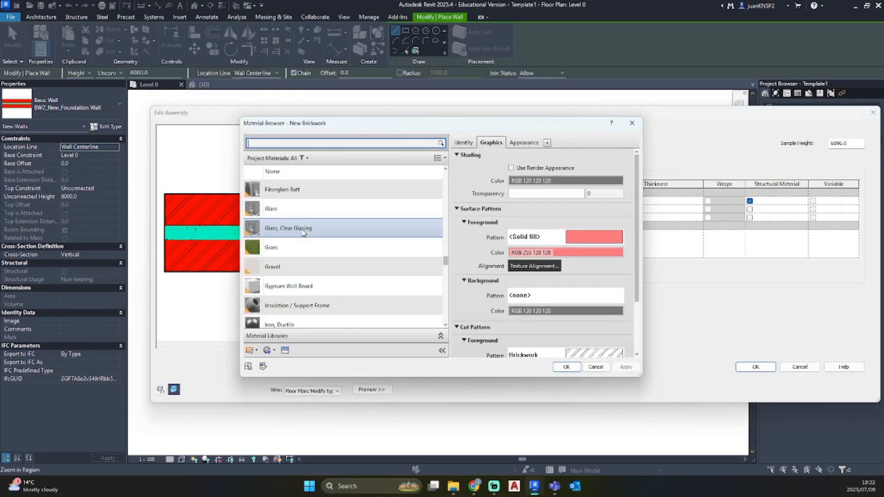
pyautogui.scroll(8, 303, 230)
pyautogui.scroll(-4, 304, 230)
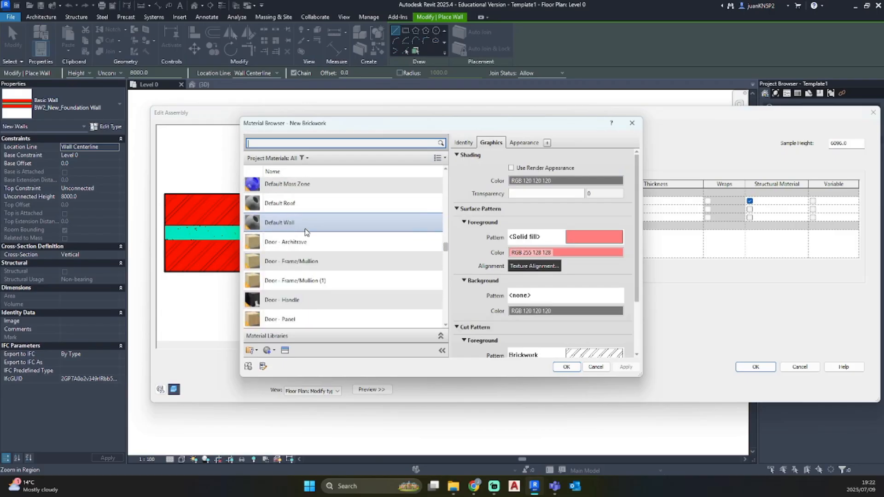
pyautogui.scroll(-5, 306, 231)
pyautogui.scroll(6, 307, 231)
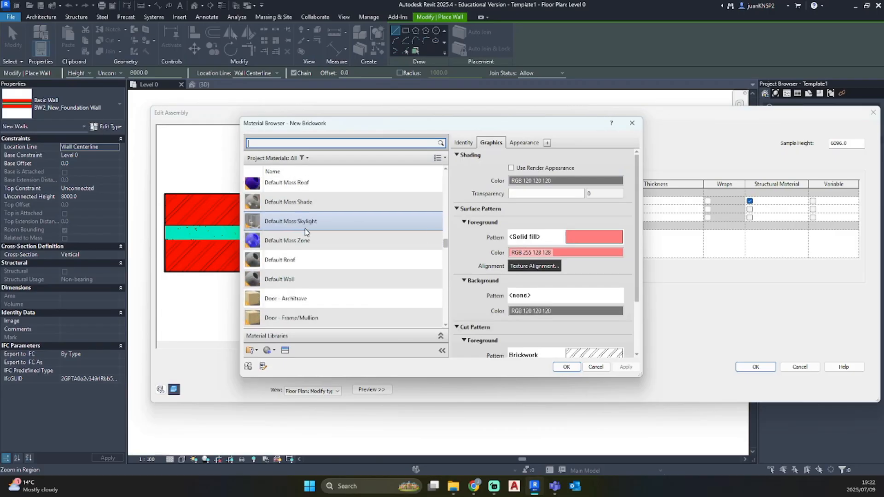
pyautogui.scroll(-3, 304, 230)
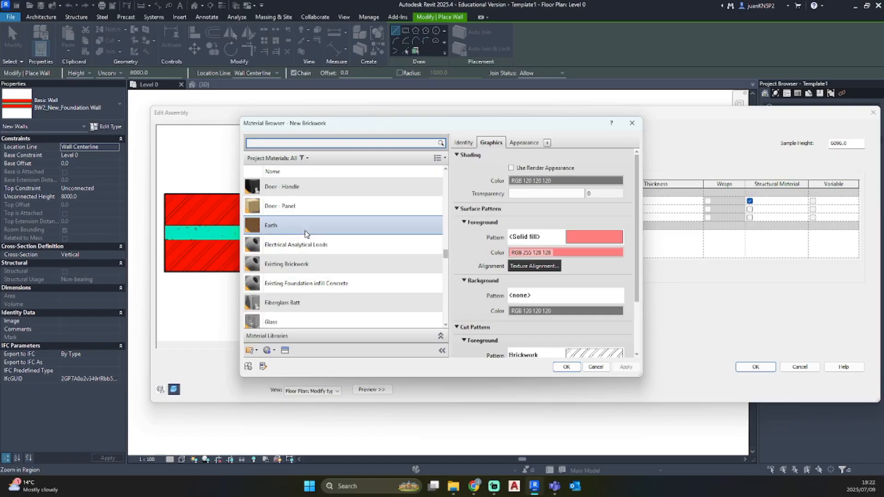
pyautogui.click(306, 264)
pyautogui.click(566, 367)
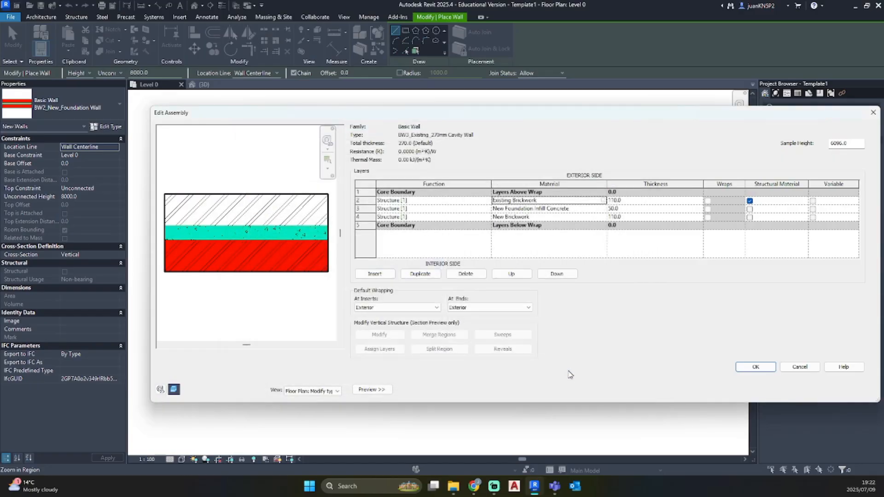
# Assign Existing Brickwork to the interior-side 110 mm structure layer as well
pyautogui.click(600, 217)
pyautogui.click(603, 217)
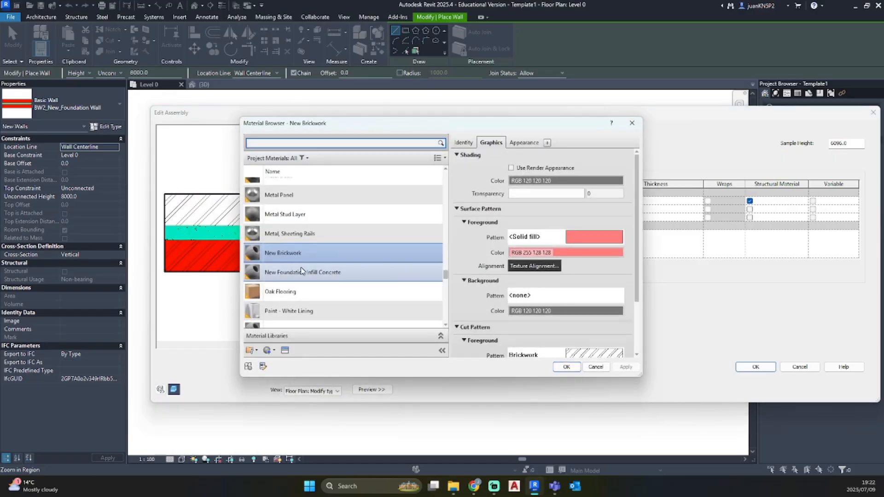
pyautogui.scroll(6, 300, 267)
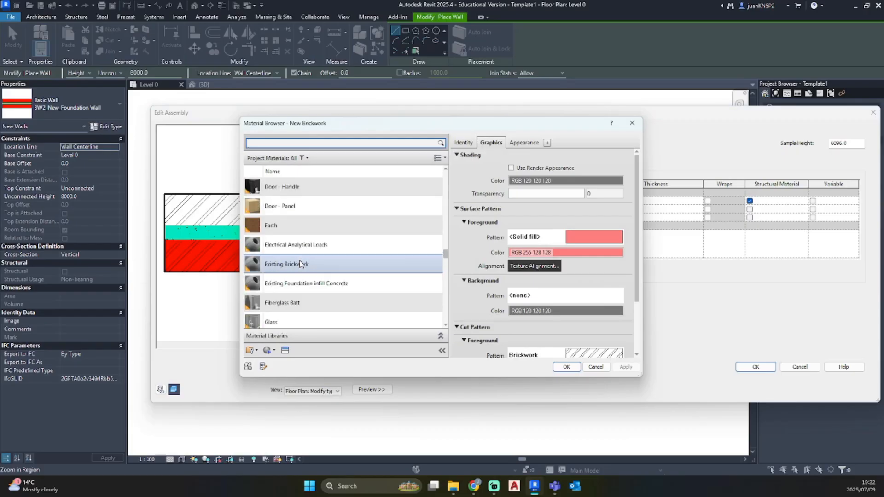
pyautogui.click(307, 262)
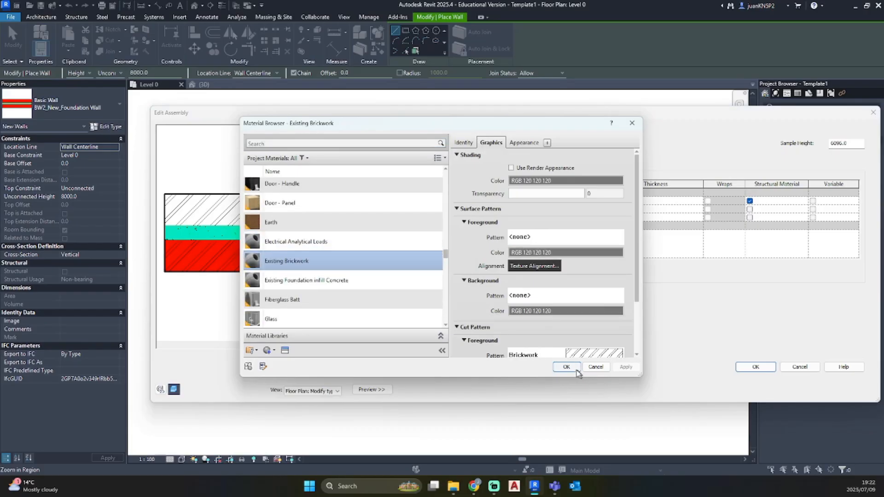
pyautogui.click(567, 366)
# Replace the middle 50 mm layer's New Foundation Infill Concrete material with Air
pyautogui.click(604, 212)
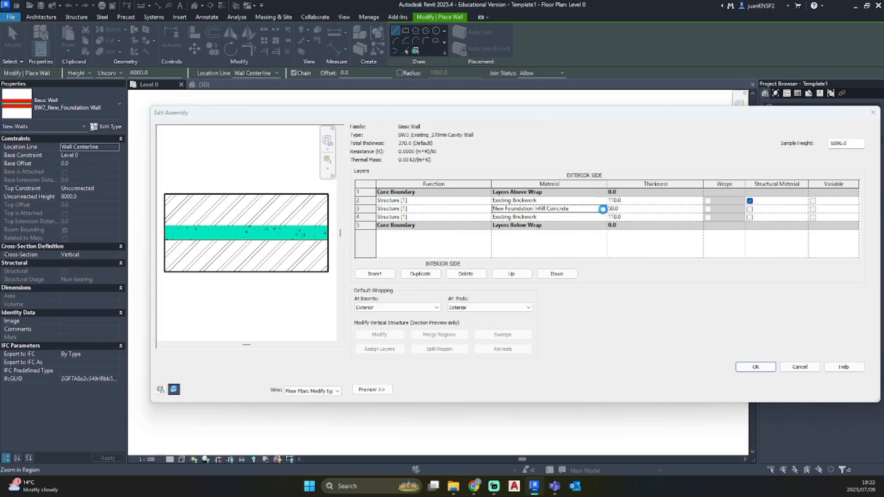
pyautogui.click(603, 209)
pyautogui.scroll(10, 352, 225)
pyautogui.scroll(10, 354, 225)
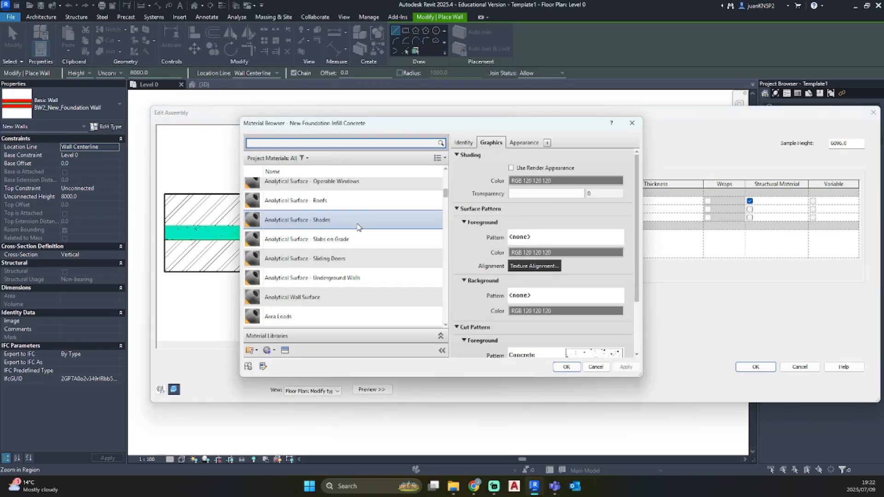
pyautogui.click(322, 187)
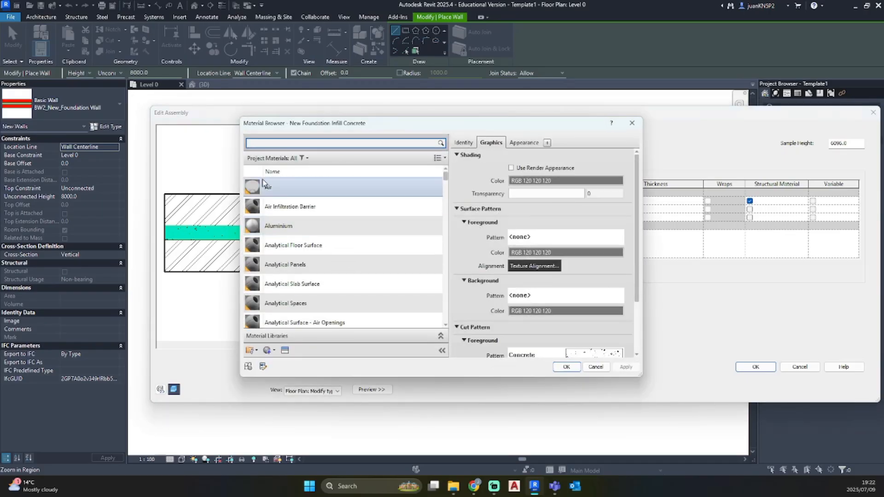
pyautogui.click(567, 367)
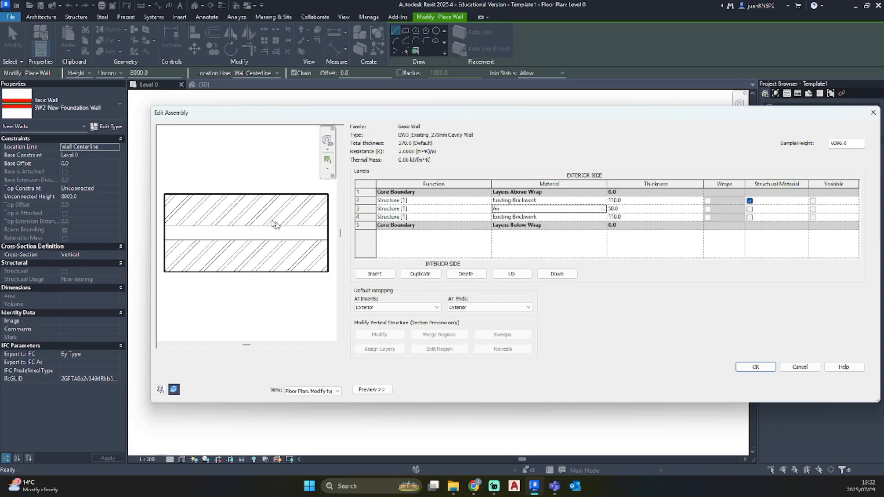
# Set the default wrapping at ends to Interior, and accept the structure and the existing cavity wall type
pyautogui.click(493, 303)
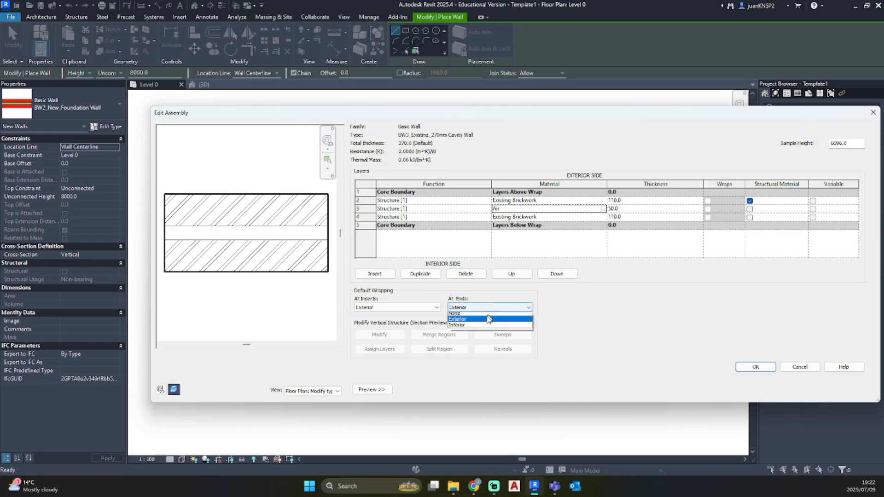
pyautogui.click(479, 327)
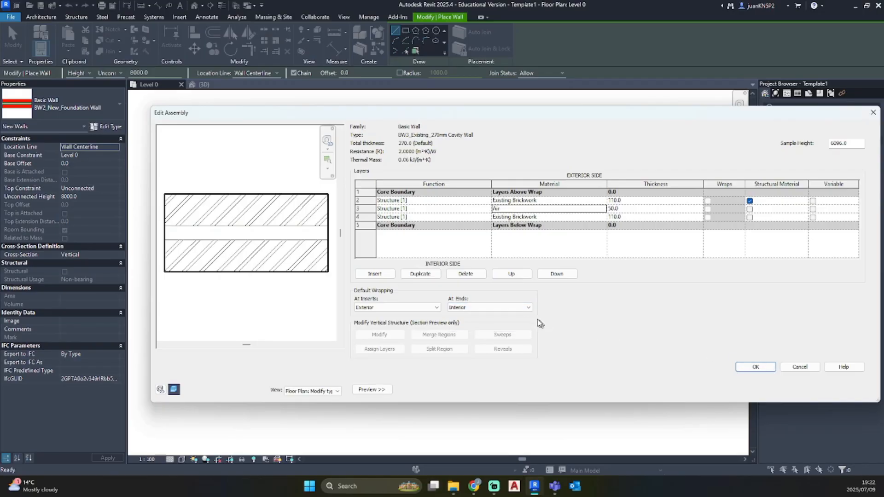
pyautogui.click(508, 308)
pyautogui.click(502, 311)
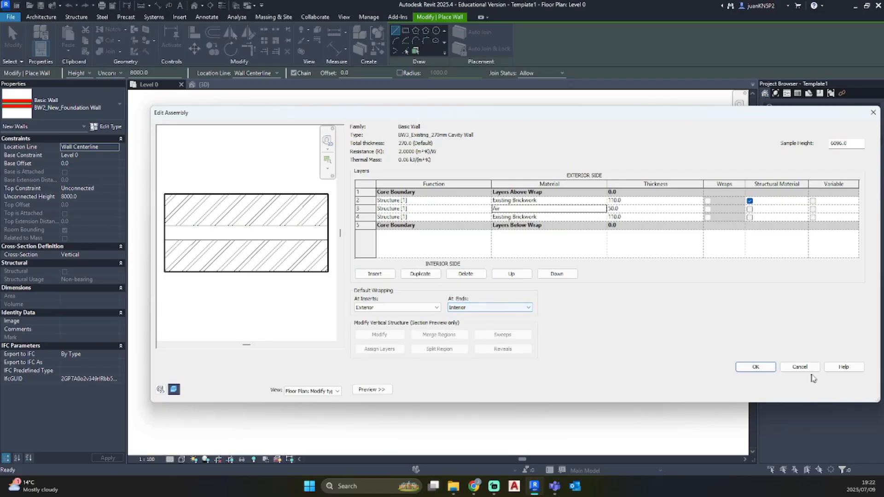
pyautogui.click(768, 368)
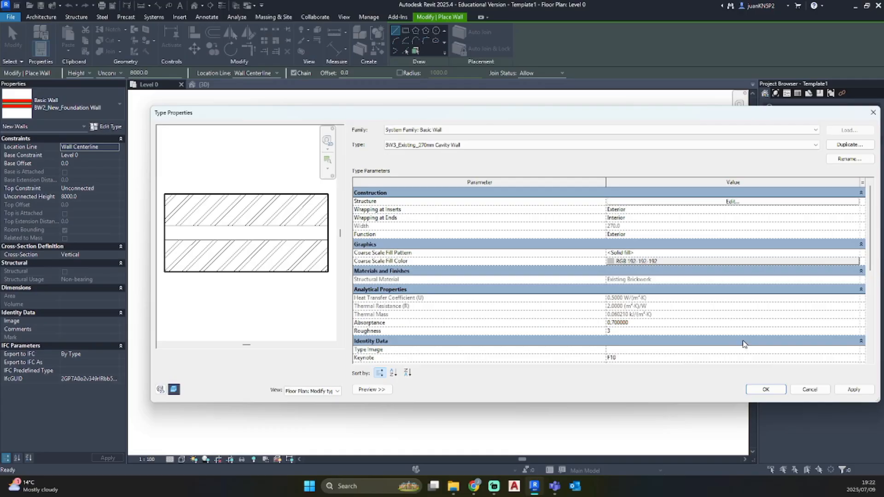
pyautogui.click(854, 389)
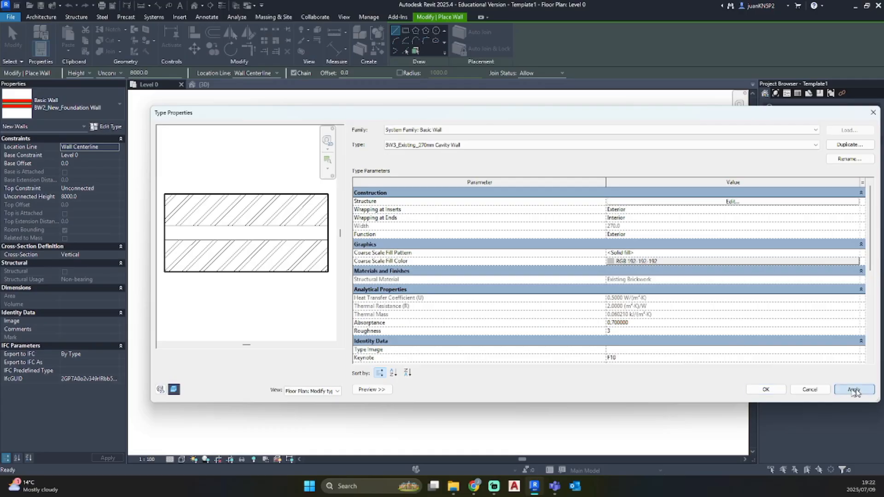
pyautogui.click(765, 389)
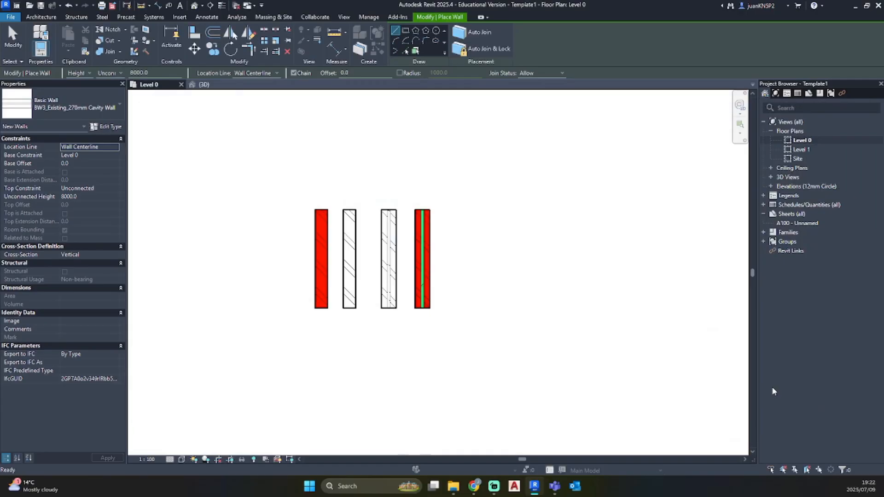
# Draw a vertical BW3_Existing_270mm Cavity Wall about 1800 mm long beside the new foundation wall, aligned with its ends
pyautogui.click(462, 308)
pyautogui.click(462, 213)
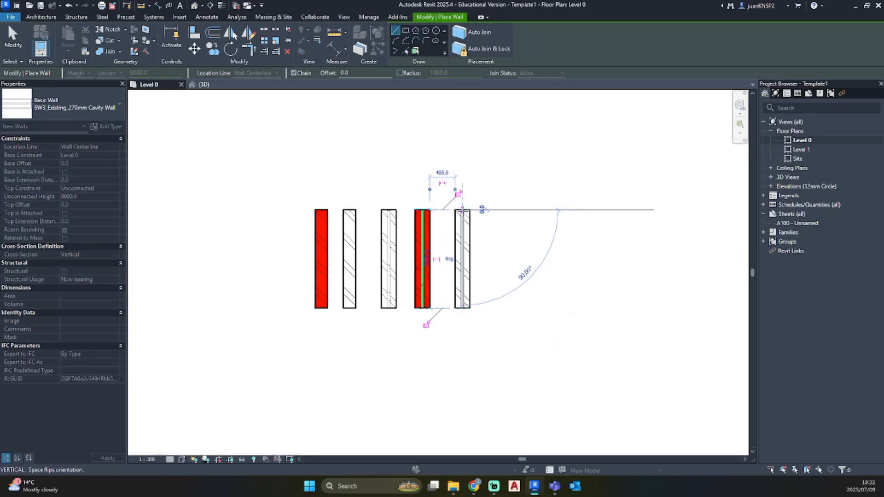
pyautogui.press('Escape')
pyautogui.press('Escape')
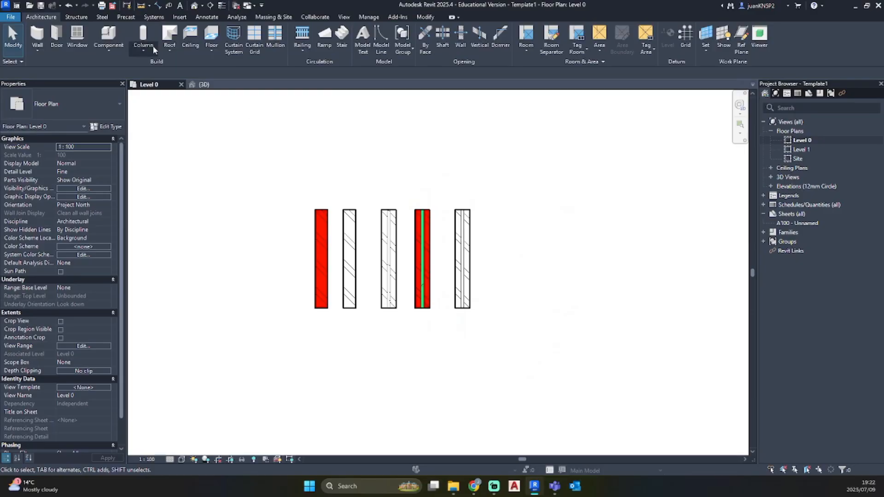
# Select the drawn cavity wall and duplicate its type as BW3_New_270mm Cavity Wall
pyautogui.click(458, 281)
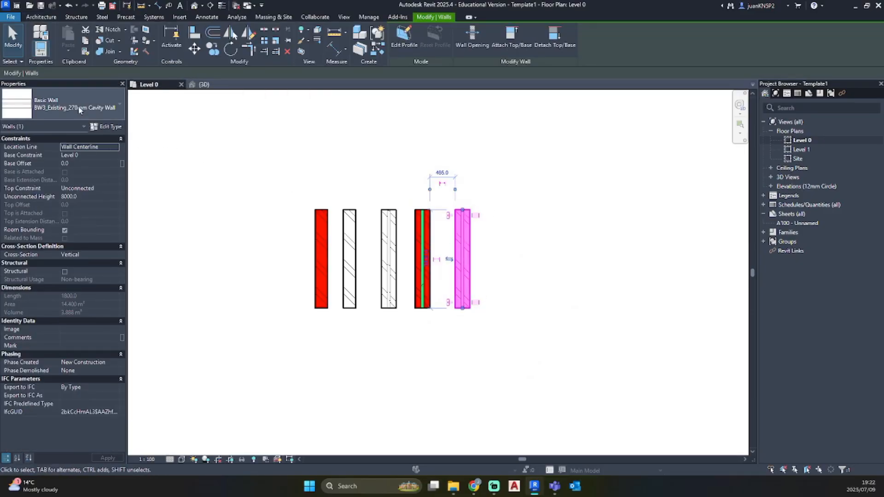
pyautogui.click(110, 128)
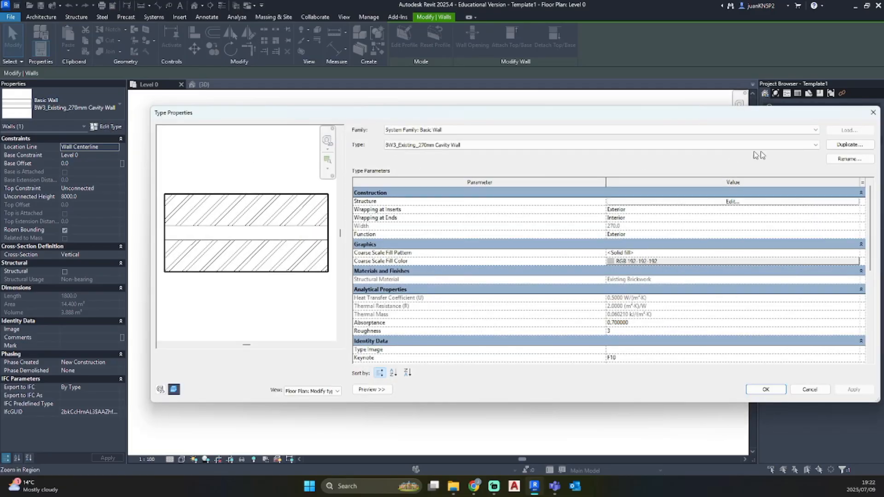
pyautogui.click(845, 147)
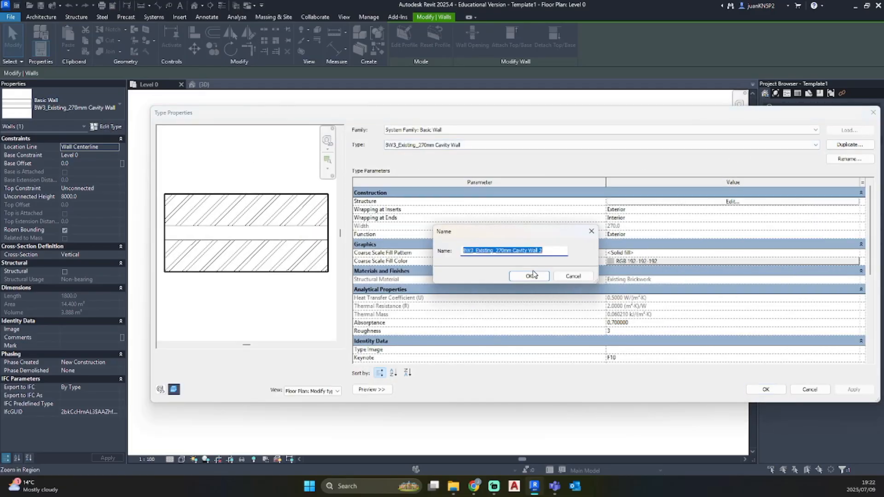
pyautogui.click(494, 251)
pyautogui.press('BackSpace')
pyautogui.press('BackSpace')
pyautogui.press('BackSpace')
pyautogui.press('BackSpace')
pyautogui.press('BackSpace')
pyautogui.press('BackSpace')
pyautogui.press('BackSpace')
pyautogui.press('BackSpace')
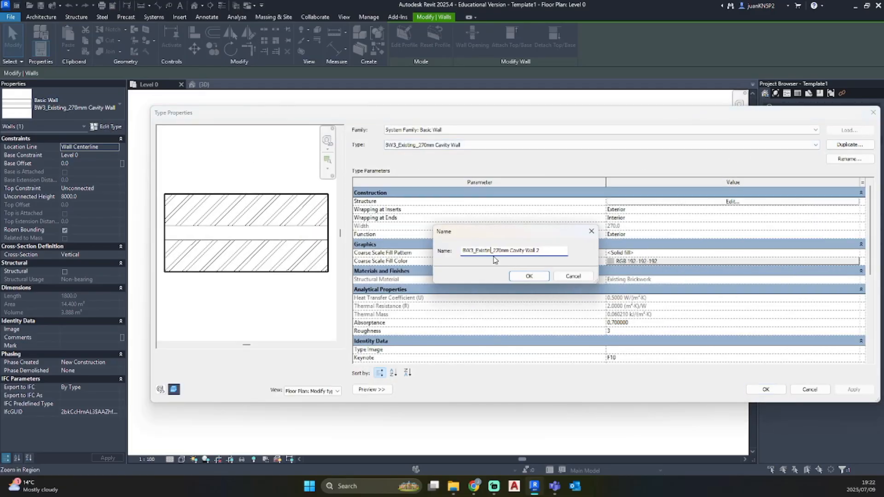
pyautogui.write('New')
pyautogui.click(529, 275)
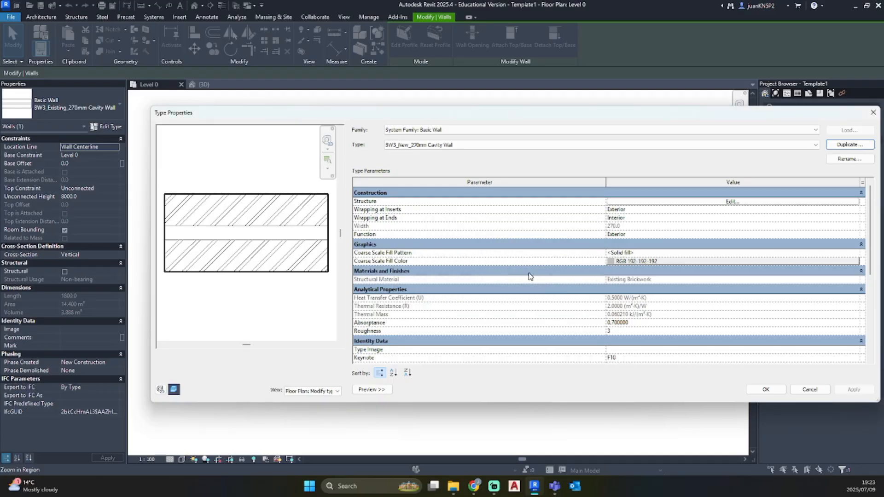
# Open the new cavity wall type's structure and assign New Brickwork to the exterior-side 110 mm layer
pyautogui.click(658, 201)
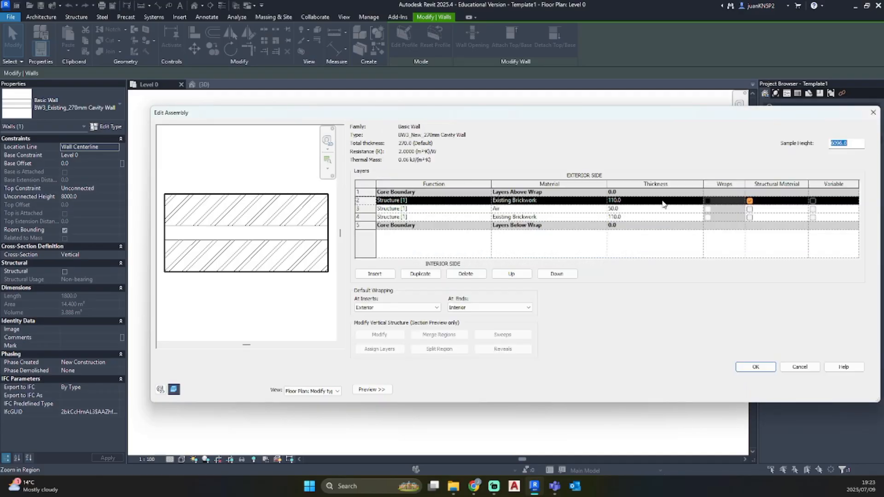
pyautogui.click(603, 201)
pyautogui.click(603, 201)
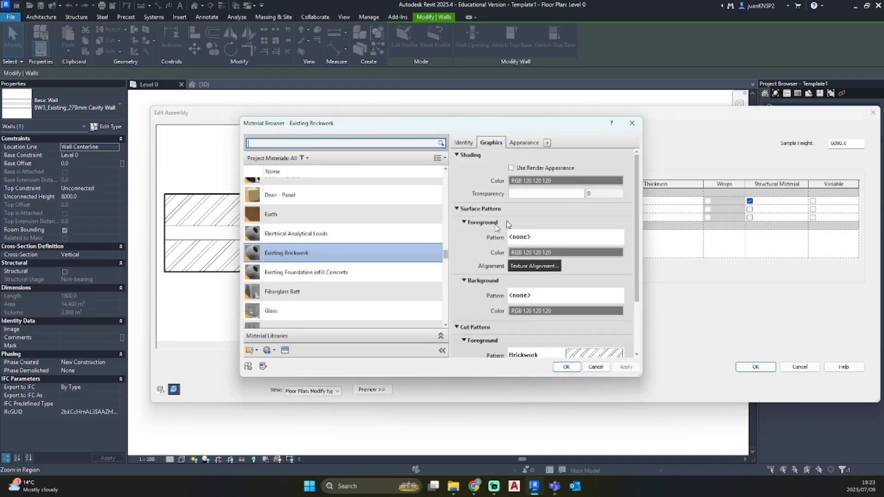
pyautogui.scroll(-1, 333, 259)
pyautogui.scroll(-2, 334, 259)
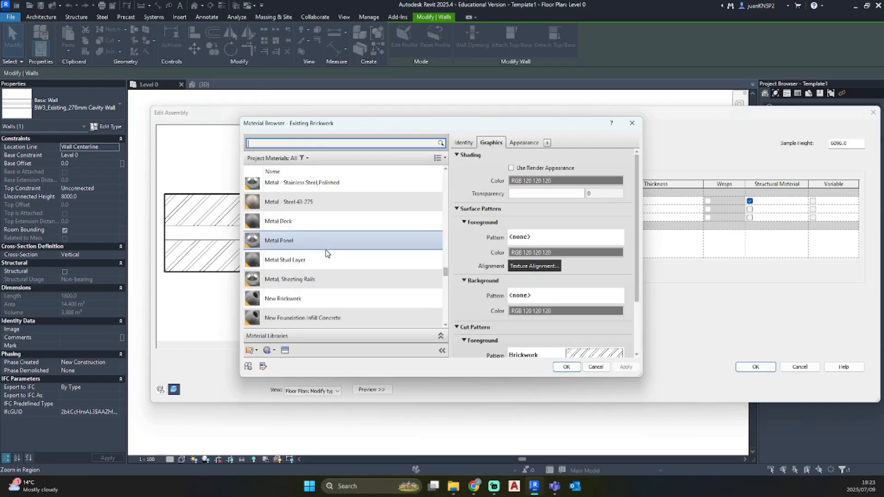
pyautogui.click(313, 298)
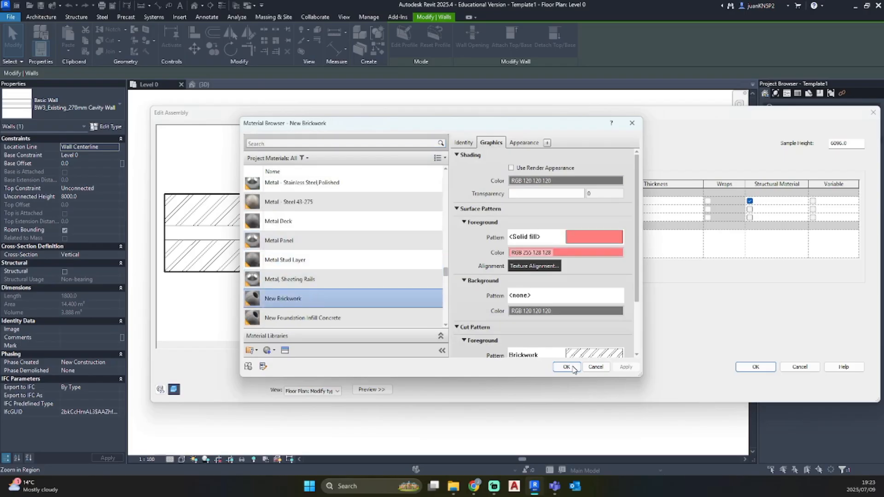
pyautogui.click(567, 367)
# Assign New Brickwork to the interior-side 110 mm layer of the new cavity wall
pyautogui.click(602, 217)
pyautogui.click(604, 217)
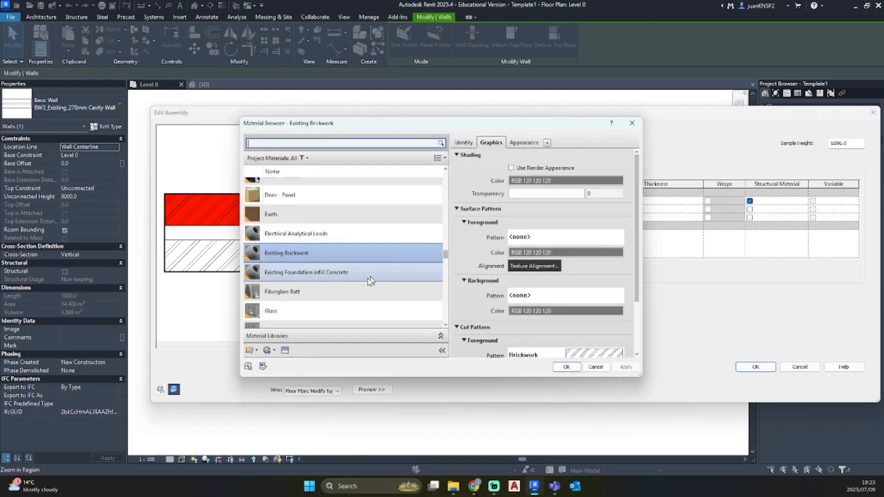
pyautogui.scroll(-4, 357, 288)
pyautogui.scroll(-3, 357, 288)
pyautogui.click(319, 241)
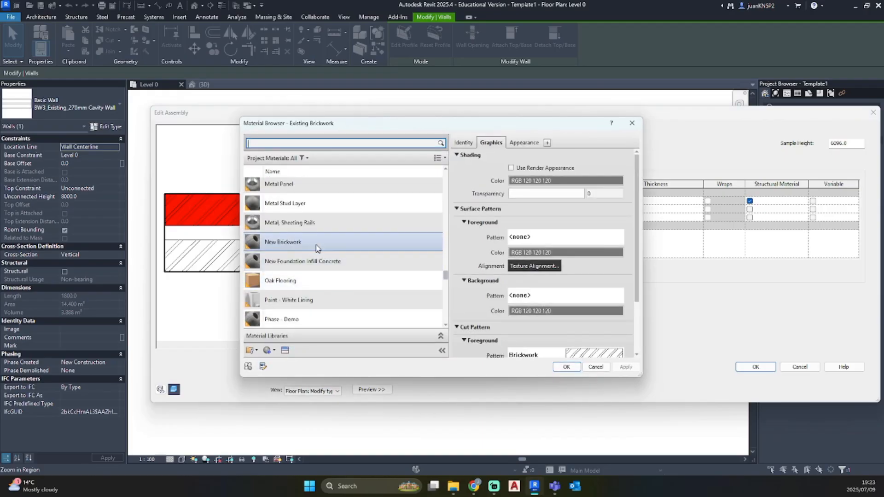
pyautogui.click(566, 367)
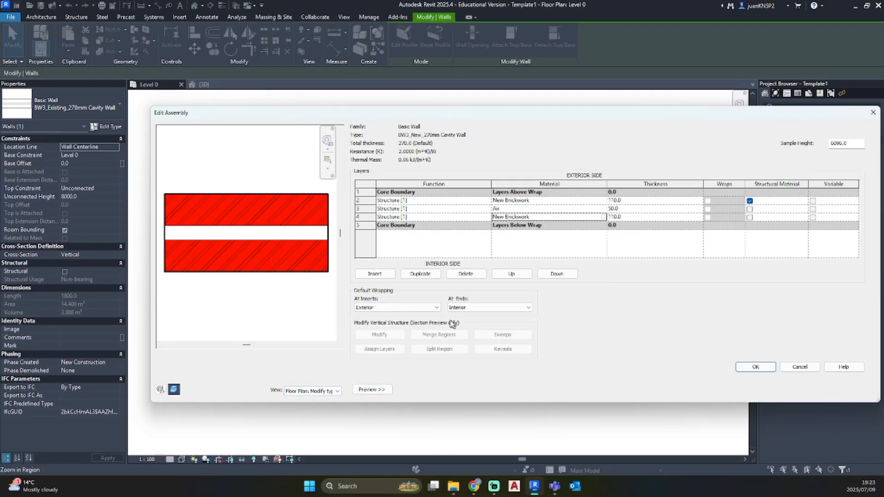
# Set the default wrapping to Do not wrap at inserts and None at ends, and accept the structure
pyautogui.click(391, 308)
pyautogui.click(387, 333)
pyautogui.click(385, 307)
pyautogui.click(368, 315)
pyautogui.click(489, 307)
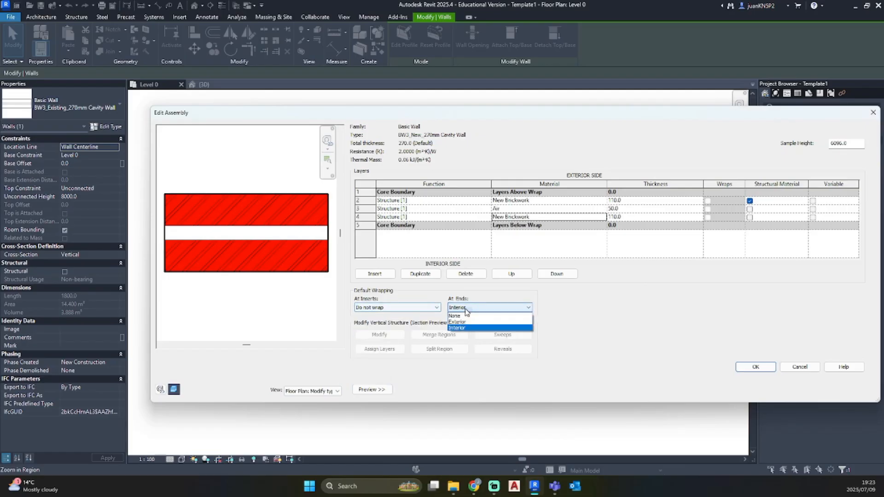
pyautogui.click(456, 316)
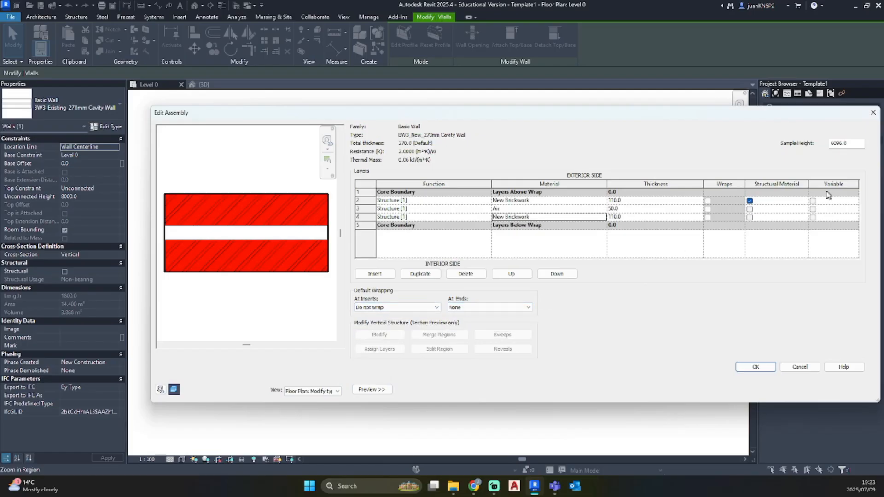
pyautogui.click(756, 367)
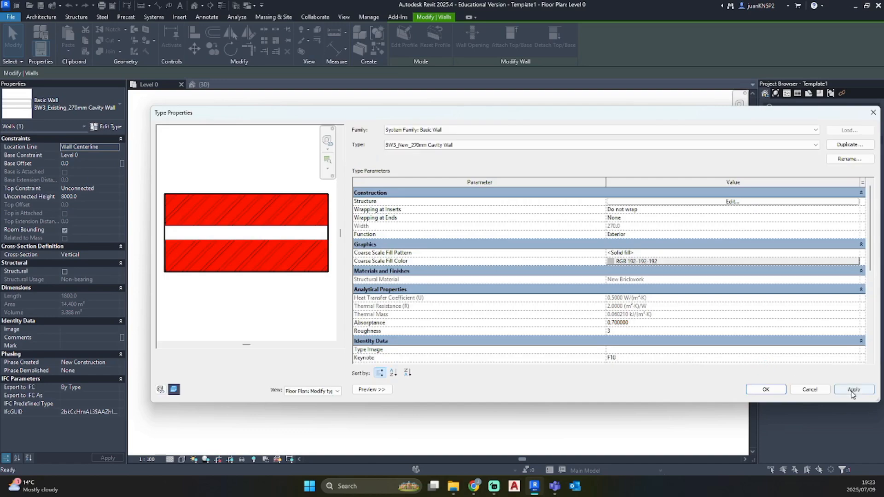
# Accept the type properties of BW3_New_270mm Cavity Wall and deselect the wall
pyautogui.click(776, 392)
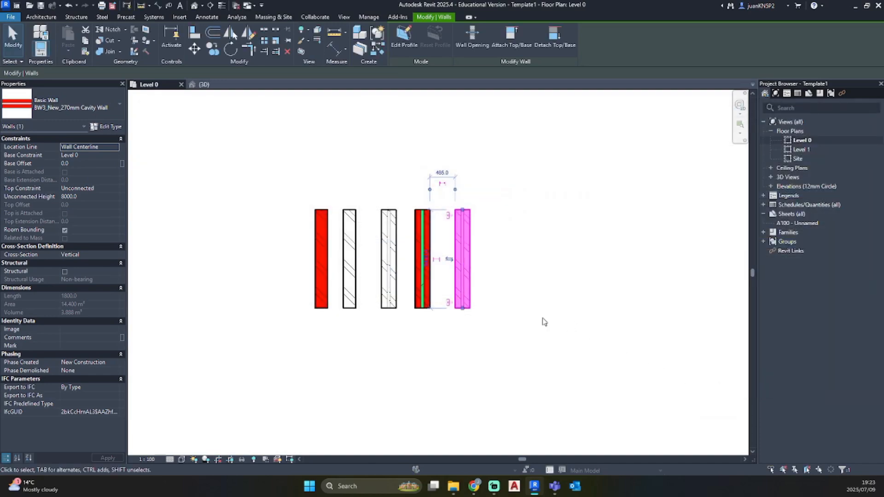
pyautogui.click(544, 321)
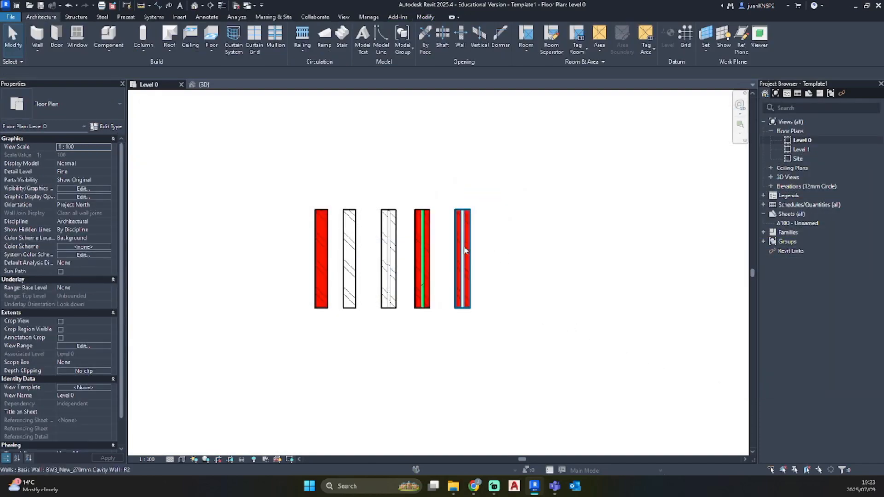
pyautogui.scroll(2, 455, 251)
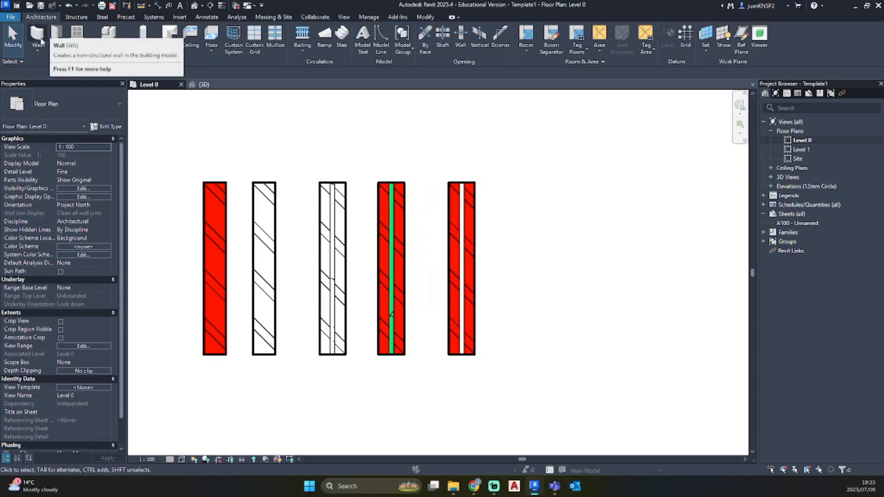
# Draw a vertical BW3_Existing_270mm Cavity Wall beside the new cavity wall, aligned with the ends of the existing row of walls
pyautogui.click(40, 41)
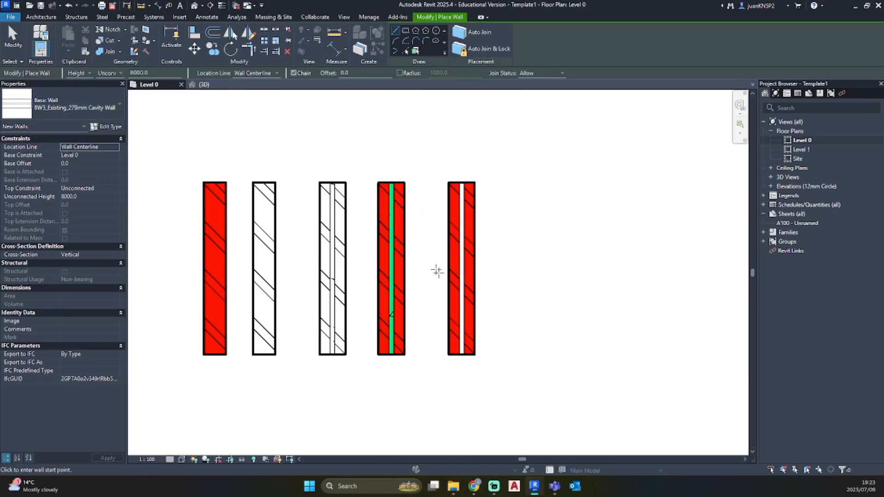
pyautogui.click(539, 354)
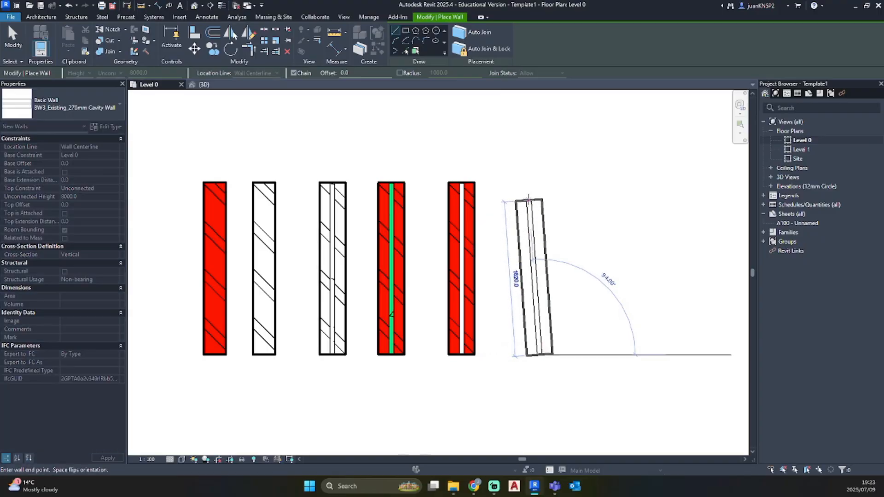
pyautogui.click(539, 182)
pyautogui.press('Escape')
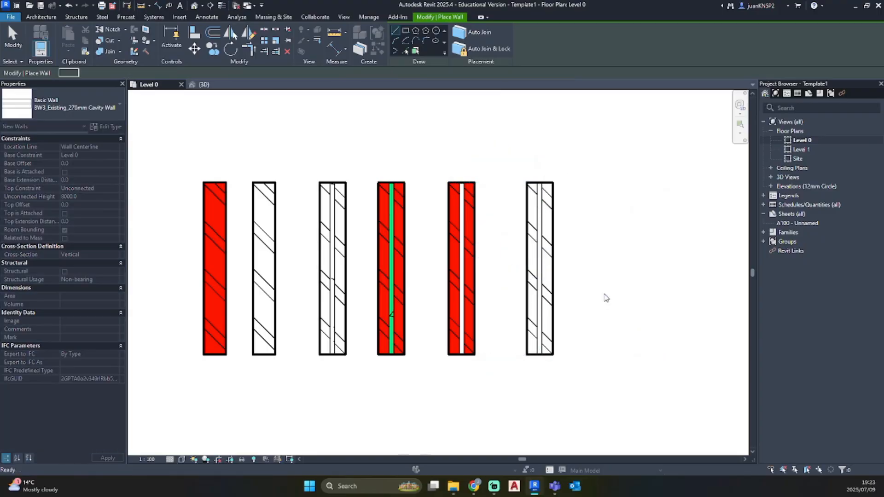
pyautogui.press('Escape')
pyautogui.scroll(-2, 605, 296)
pyautogui.moveTo(605, 296); pyautogui.dragTo(499, 256, button='middle')
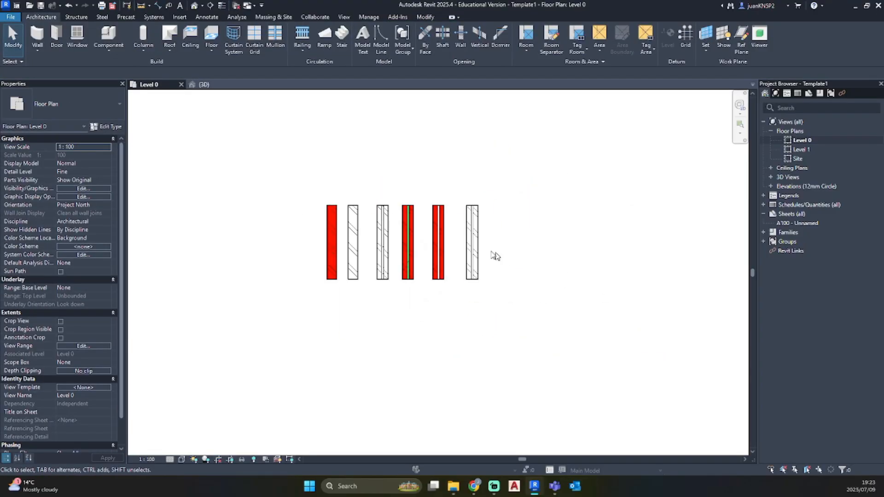
# Select the BW1_230mm existing brick wall and duplicate its type with a name starting with BW4
pyautogui.scroll(1, 438, 217)
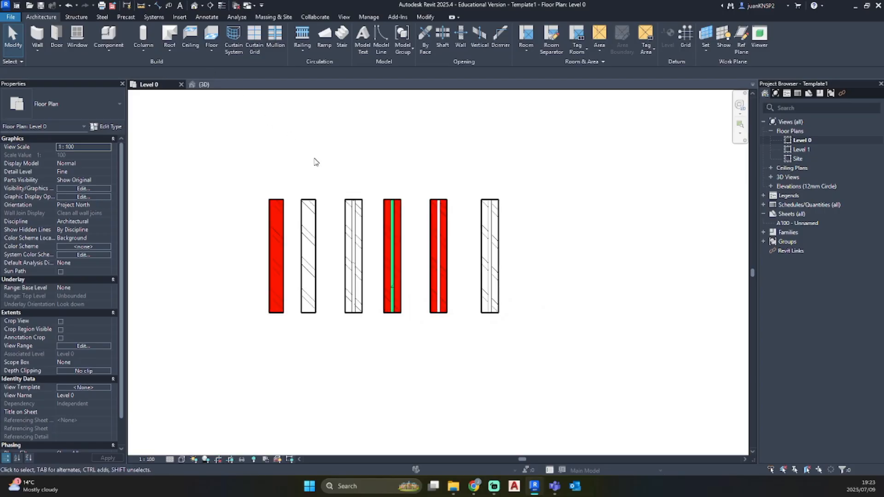
pyautogui.click(313, 220)
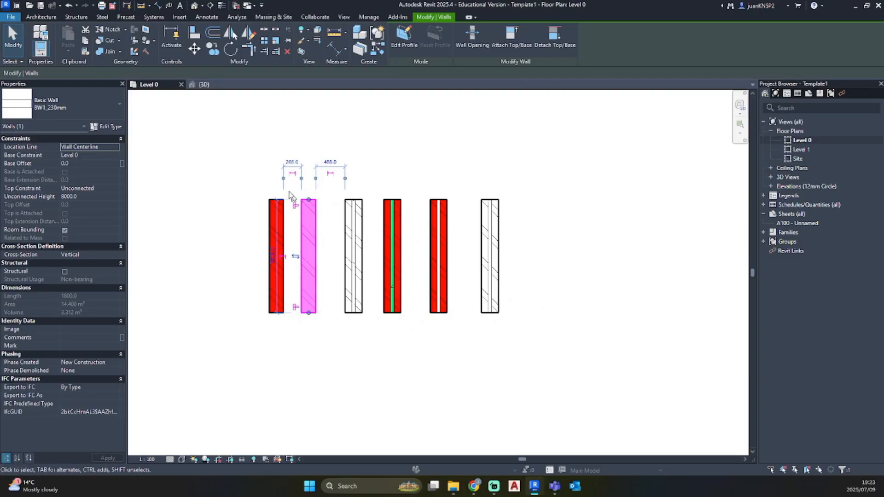
pyautogui.click(109, 127)
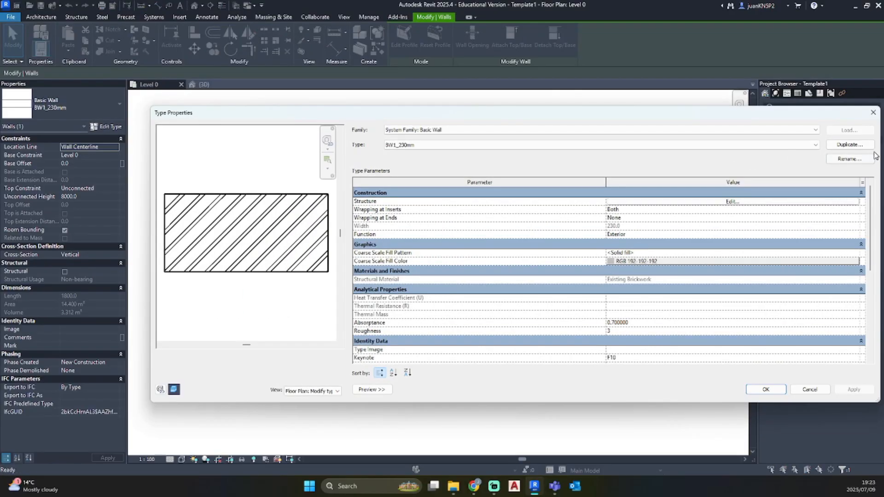
pyautogui.click(851, 145)
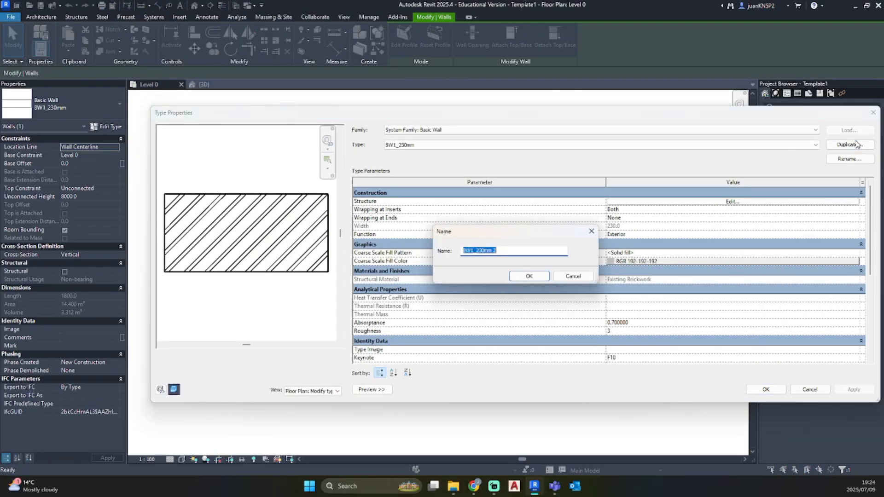
pyautogui.write('BW4')
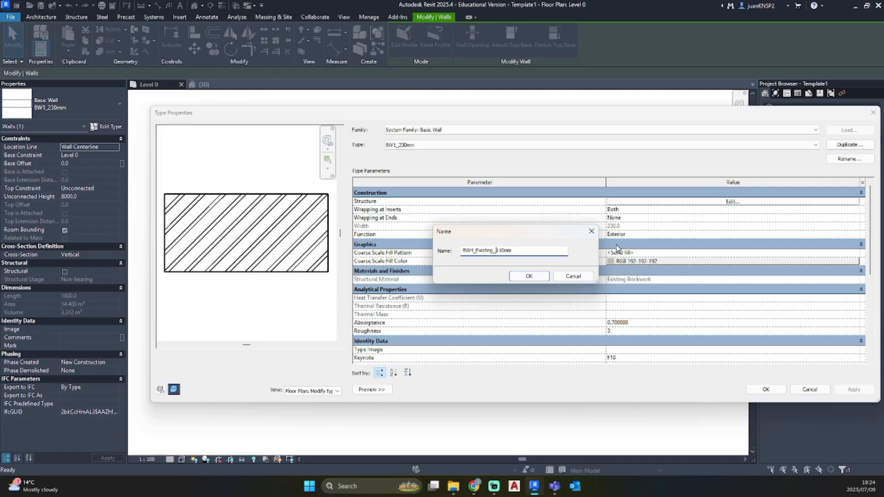
# Name the duplicated type BW4_Existing_110mm, set its structure layer thickness to 110 mm, and accept the type properties
pyautogui.click(523, 278)
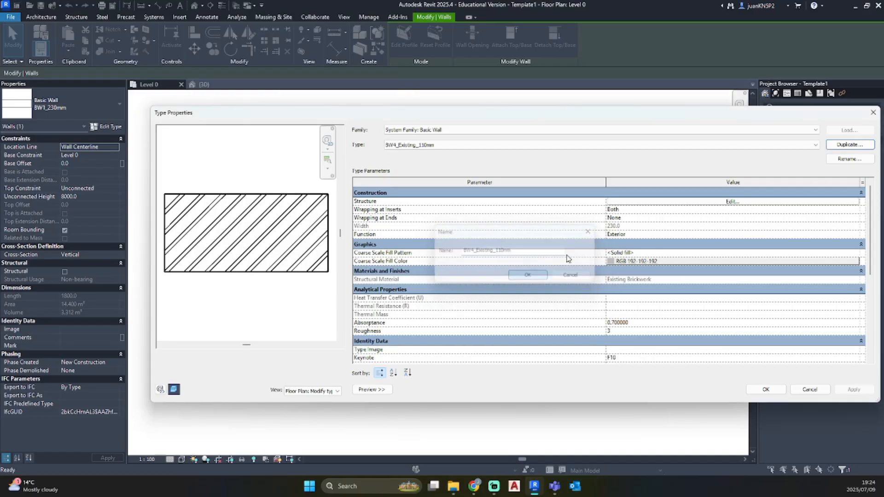
pyautogui.click(647, 203)
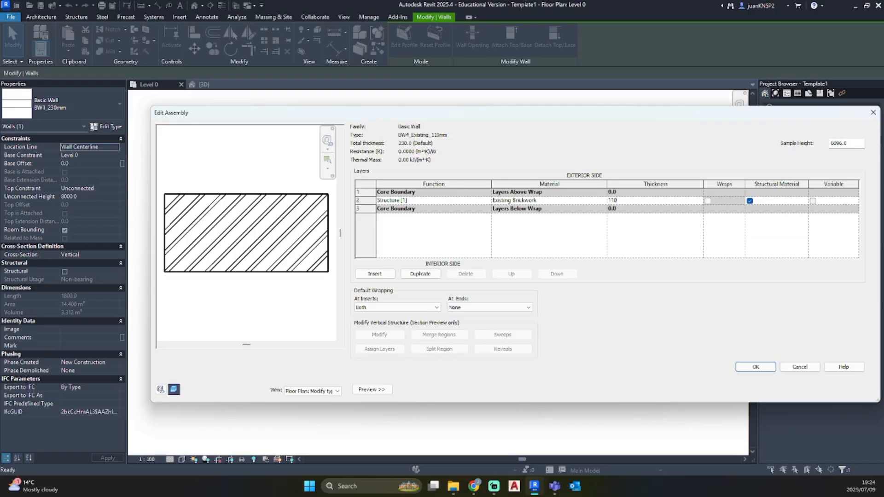
pyautogui.click(742, 367)
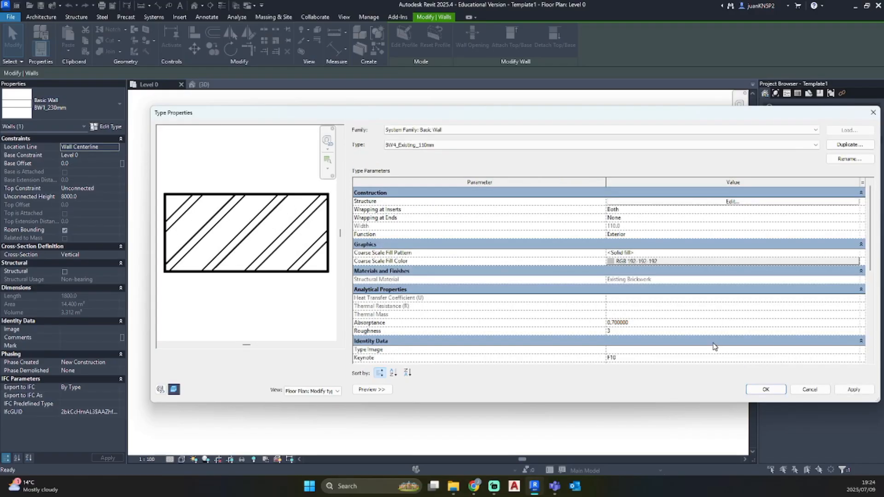
pyautogui.scroll(-3, 710, 345)
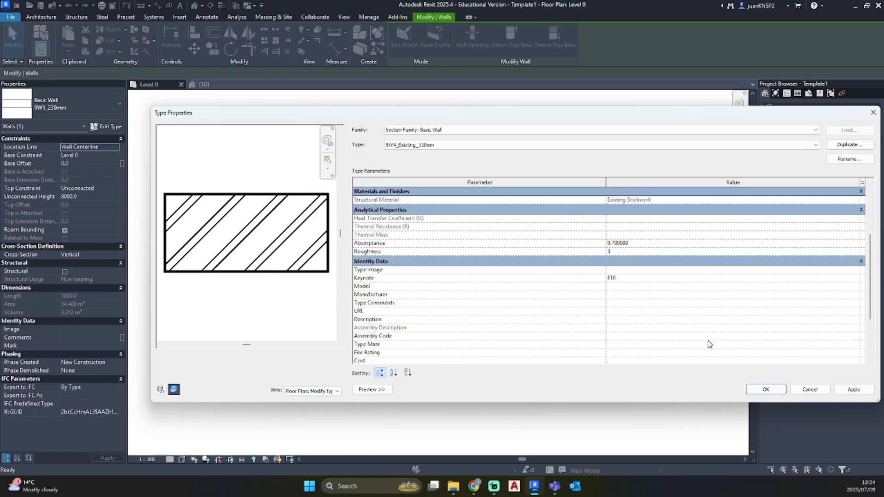
pyautogui.click(766, 389)
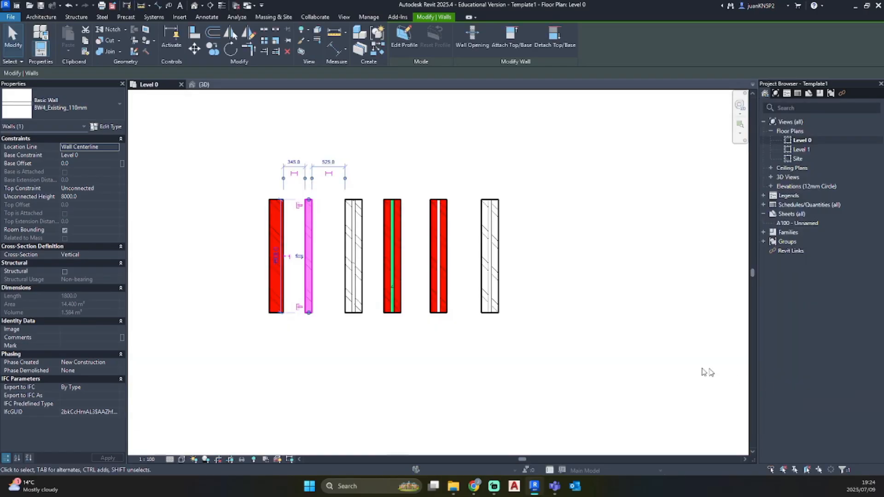
pyautogui.press('Escape')
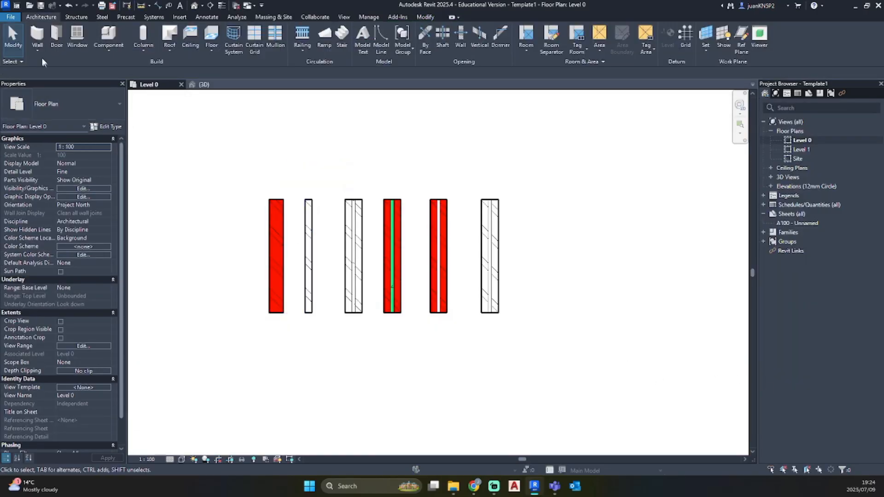
# Draw a vertical BW1_230mm wall 1800 mm long beside the new brickwork wall, and move the BW4 wall beyond the row's far end
pyautogui.click(37, 35)
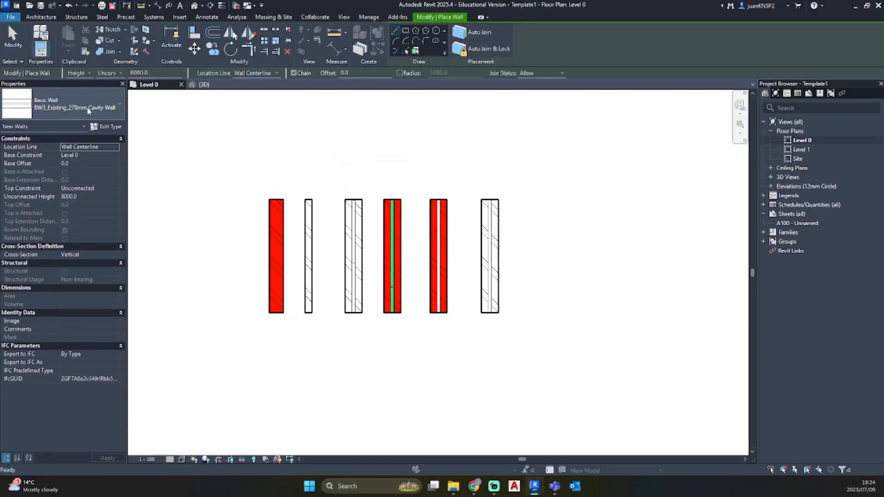
pyautogui.click(86, 111)
pyautogui.scroll(2, 86, 215)
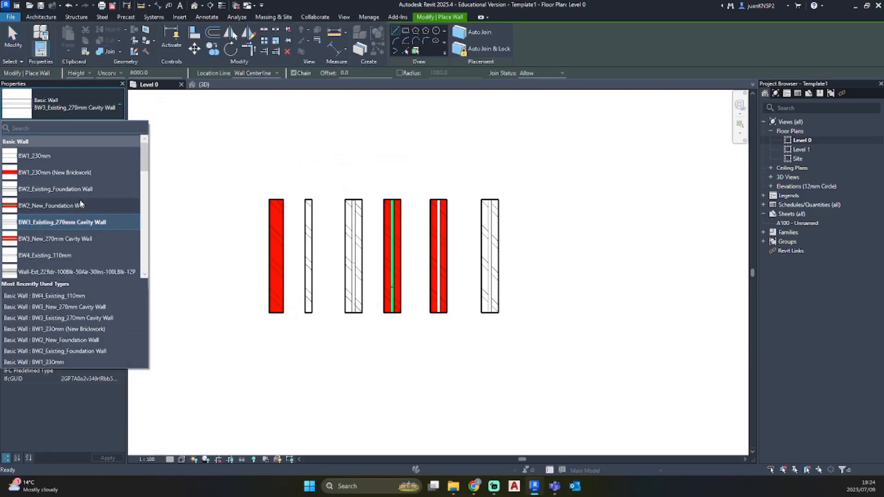
pyautogui.click(53, 156)
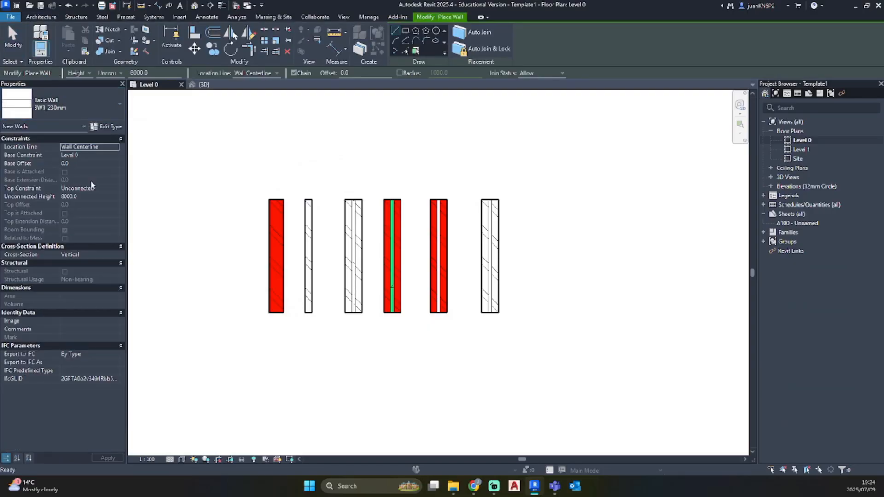
pyautogui.click(244, 313)
pyautogui.click(243, 199)
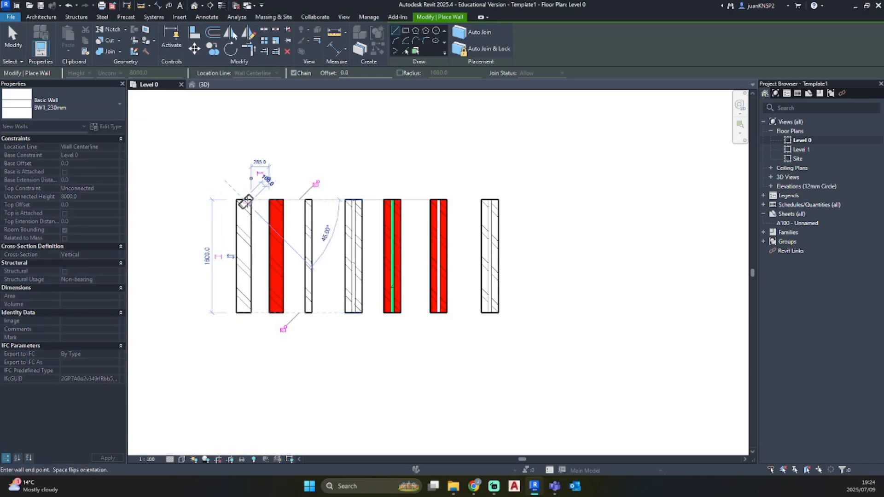
pyautogui.press('Escape')
pyautogui.press('Escape')
pyautogui.moveTo(313, 233); pyautogui.dragTo(593, 234)
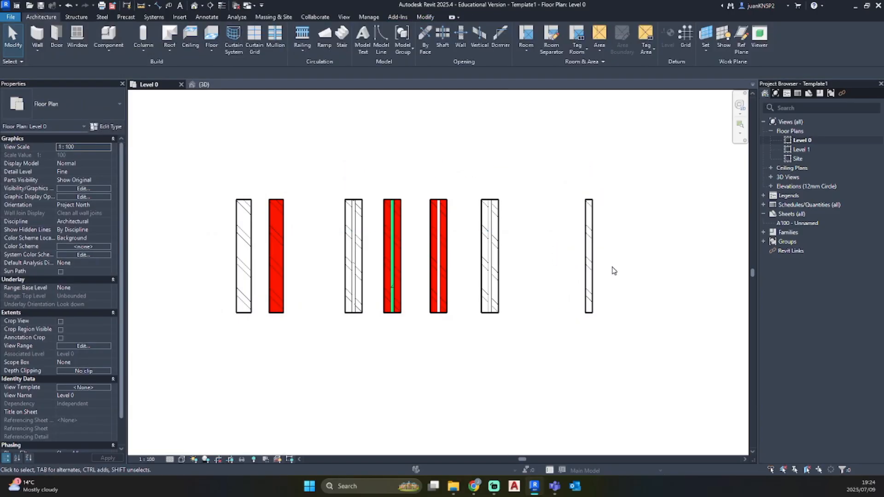
# Draw a detail-line rectangle about 1500 by 2300 mm around the two BW1 walls
pyautogui.press('d')
pyautogui.press('l')
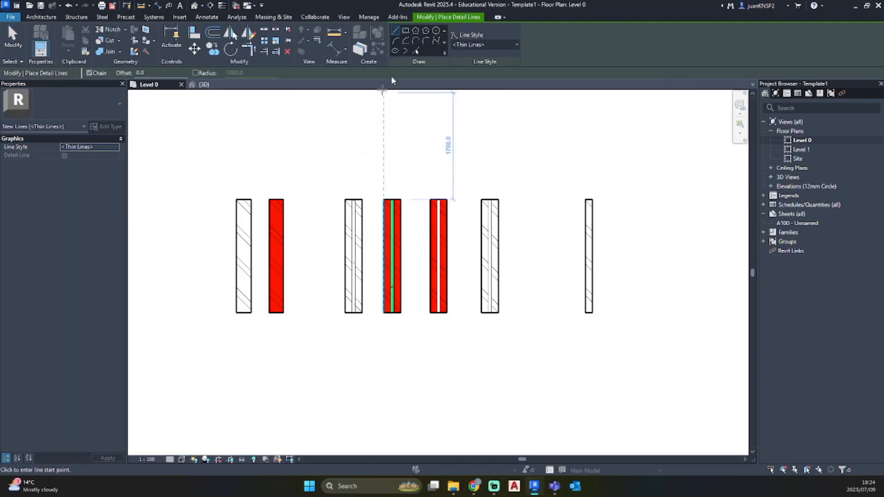
pyautogui.click(405, 31)
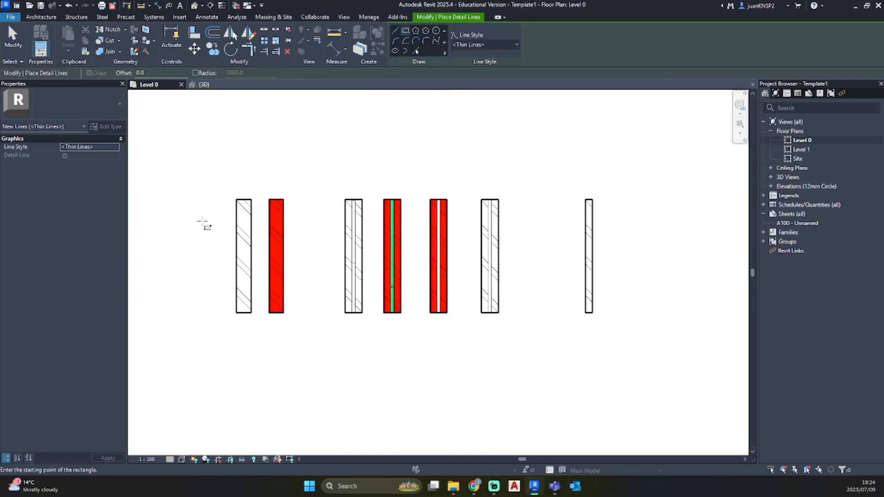
pyautogui.click(215, 182)
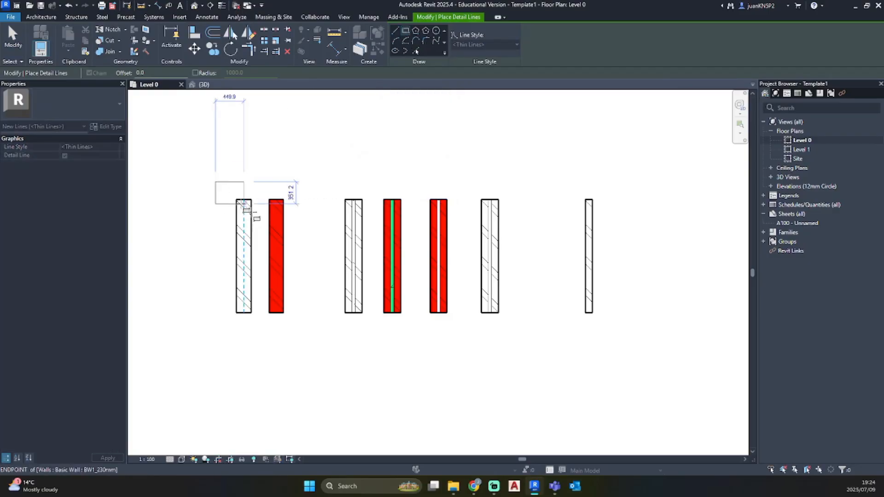
pyautogui.click(309, 326)
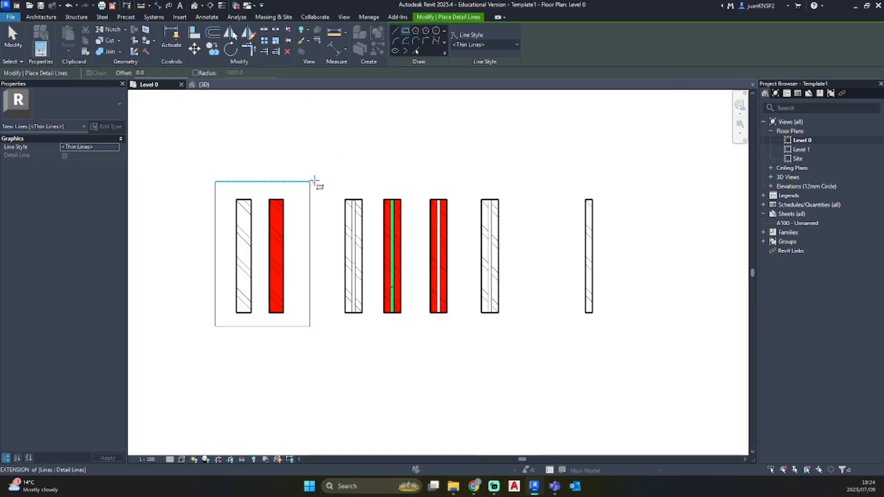
pyautogui.click(329, 181)
pyautogui.press('Escape')
pyautogui.press('Escape')
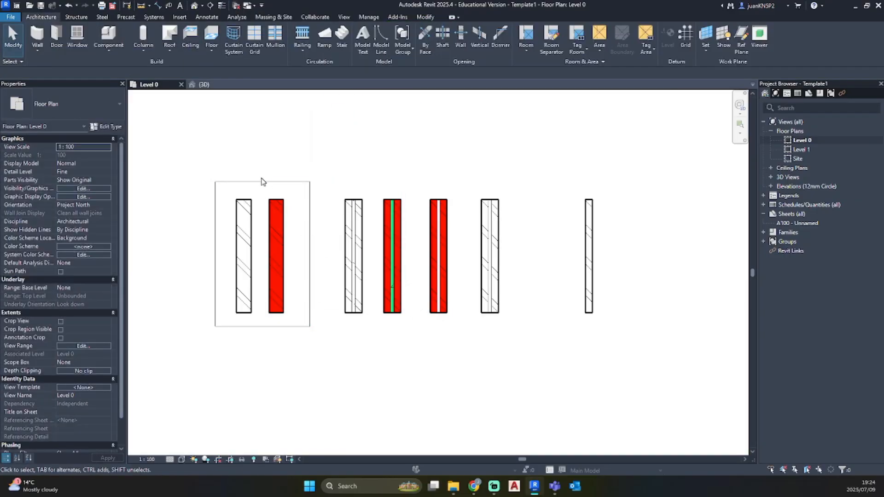
# Copy the detail rectangle three times side by side so that four adjoining frames span the row of walls
pyautogui.click(261, 182)
pyautogui.keyDown('ctrl'); pyautogui.click(215, 203); pyautogui.keyUp('ctrl')
pyautogui.keyDown('ctrl'); pyautogui.click(289, 327); pyautogui.keyUp('ctrl')
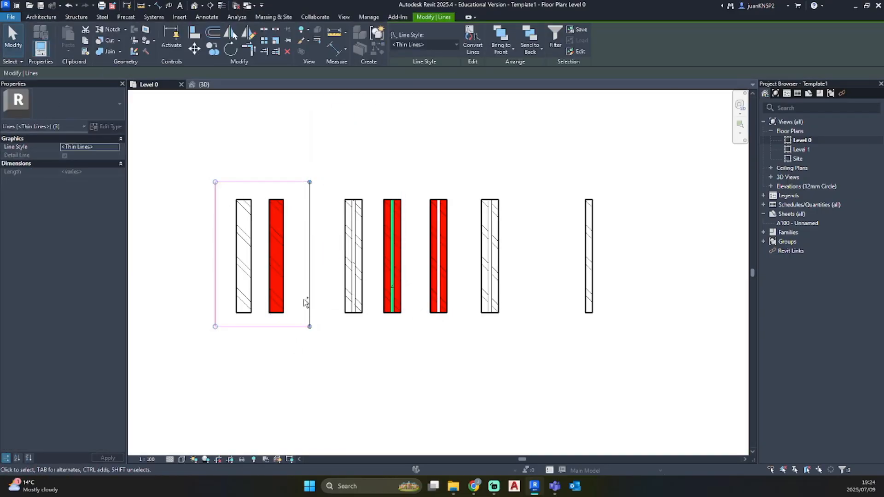
pyautogui.press('c')
pyautogui.press('c')
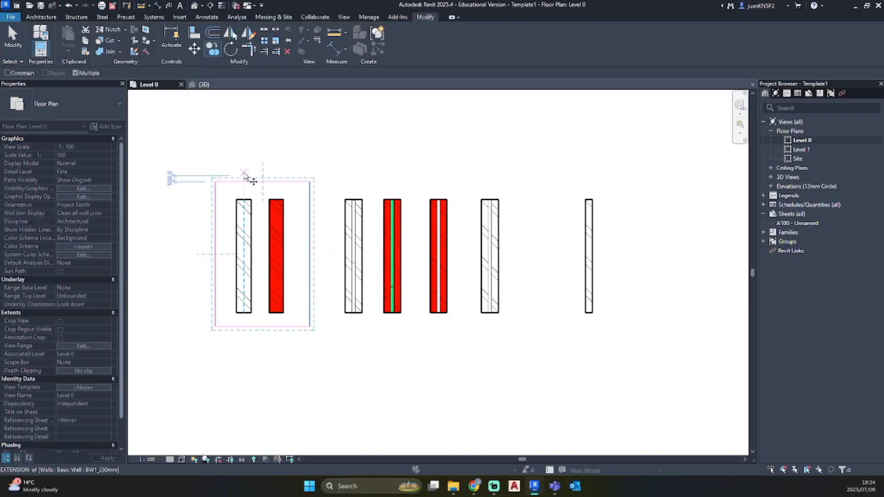
pyautogui.click(215, 182)
pyautogui.click(310, 182)
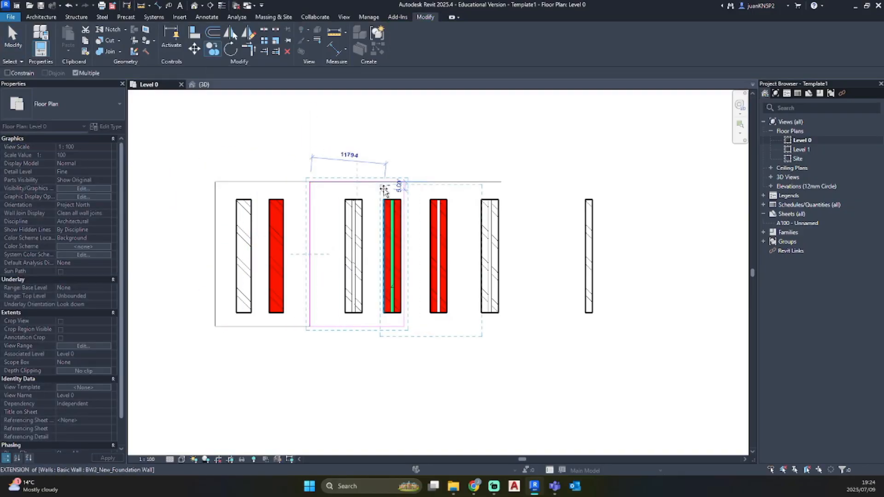
pyautogui.click(404, 183)
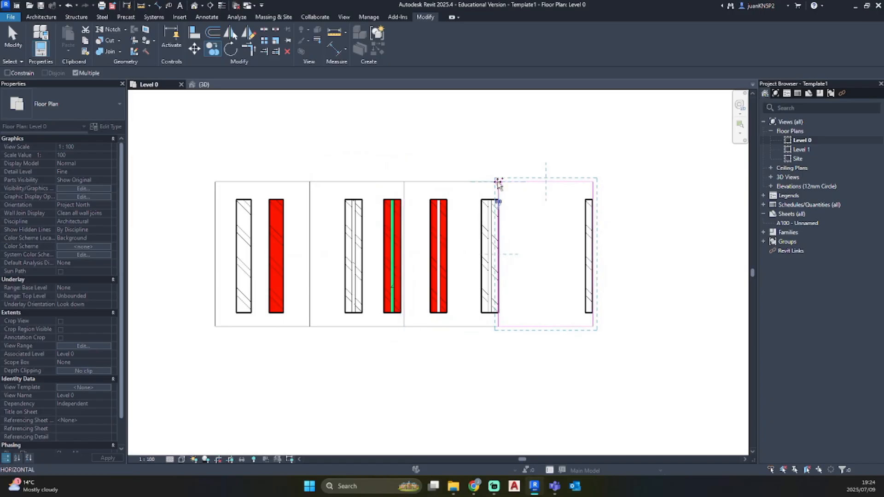
pyautogui.press('Escape')
pyautogui.press('Escape')
# Reposition the two BW2 walls, the existing BW3 wall and the BW4 wall so each pair fits within its own frame
pyautogui.click(489, 243)
pyautogui.moveTo(488, 243); pyautogui.dragTo(474, 243)
pyautogui.click(341, 237)
pyautogui.moveTo(341, 237); pyautogui.dragTo(329, 237)
pyautogui.click(387, 248)
pyautogui.moveTo(387, 247); pyautogui.dragTo(369, 247)
pyautogui.moveTo(583, 232); pyautogui.dragTo(520, 231)
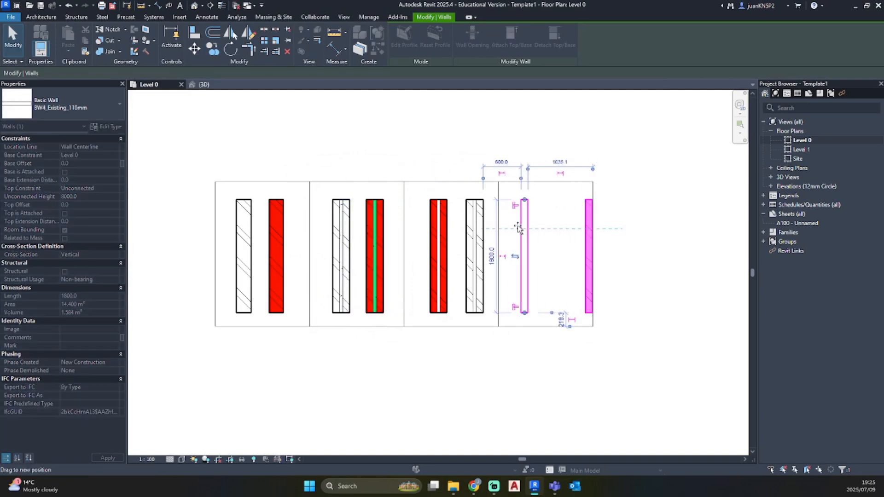
pyautogui.click(562, 263)
pyautogui.click(525, 244)
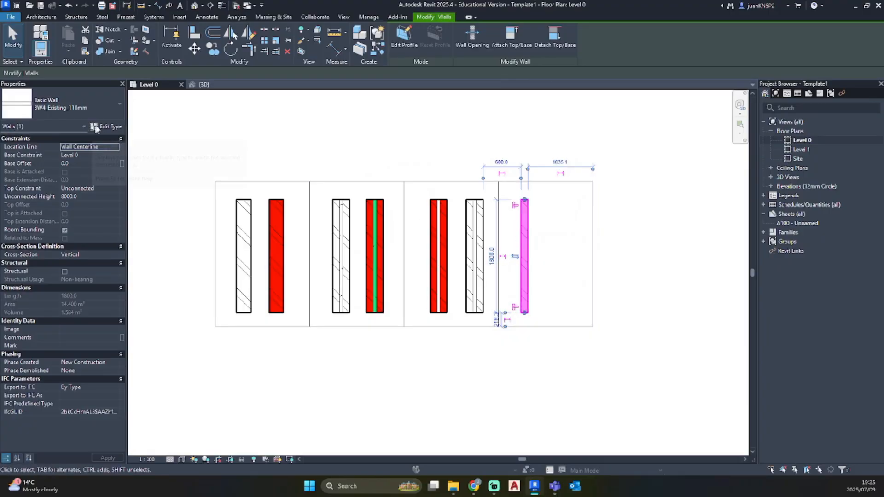
pyautogui.click(195, 128)
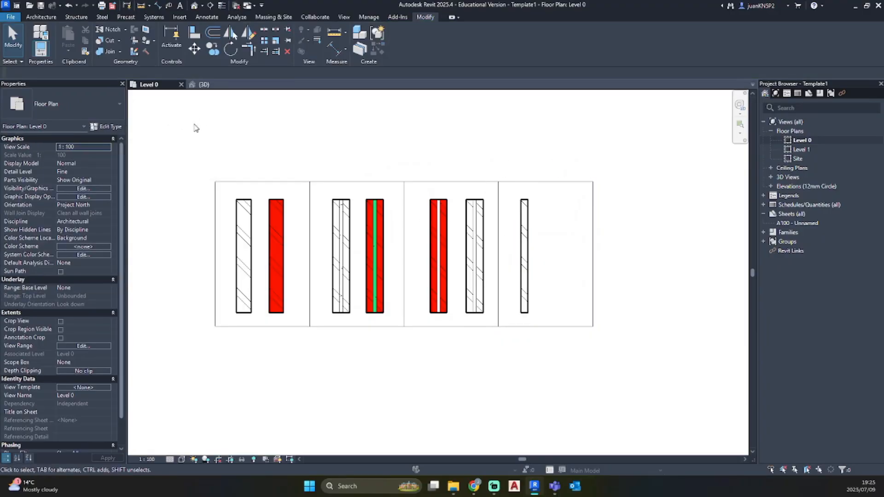
pyautogui.press('w')
pyautogui.press('a')
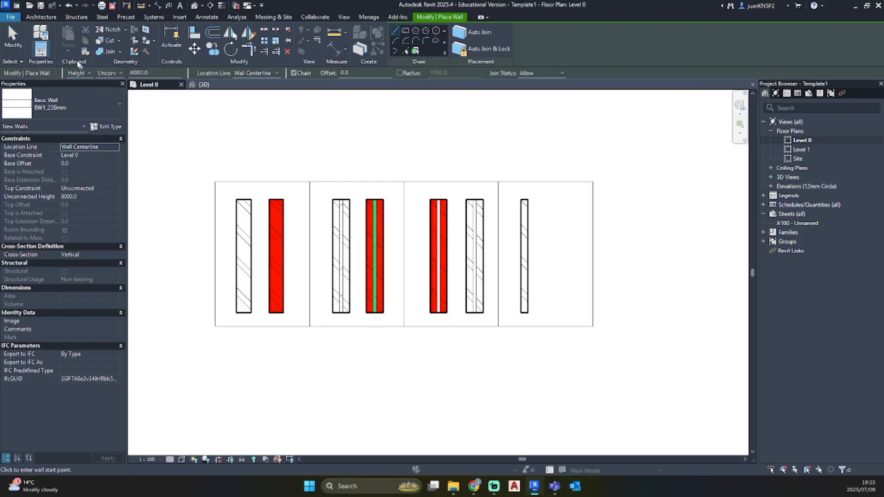
pyautogui.click(73, 106)
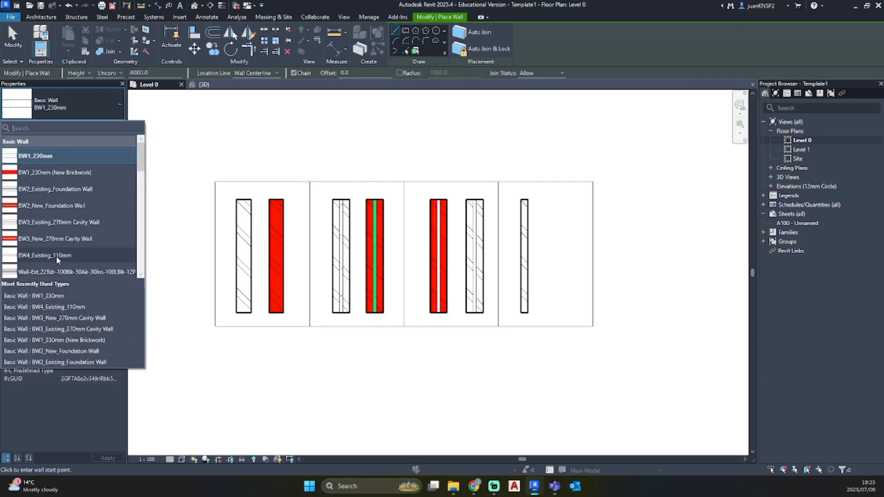
pyautogui.click(103, 107)
pyautogui.click(112, 126)
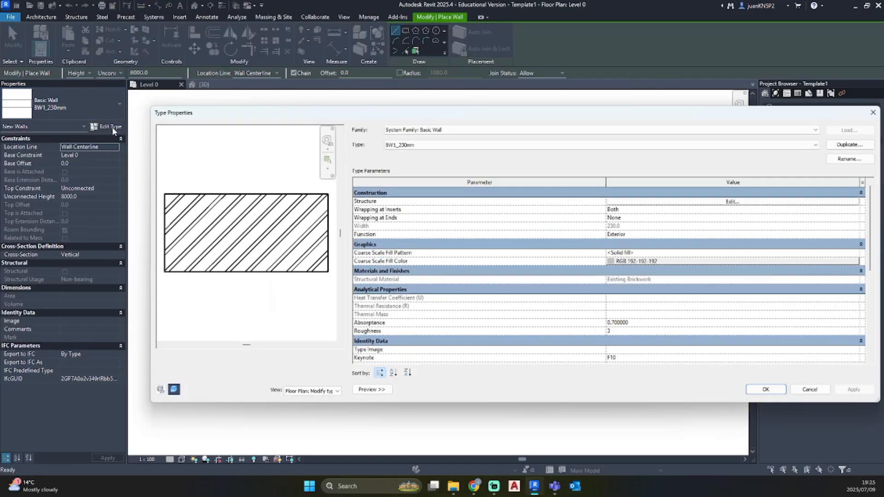
pyautogui.click(850, 144)
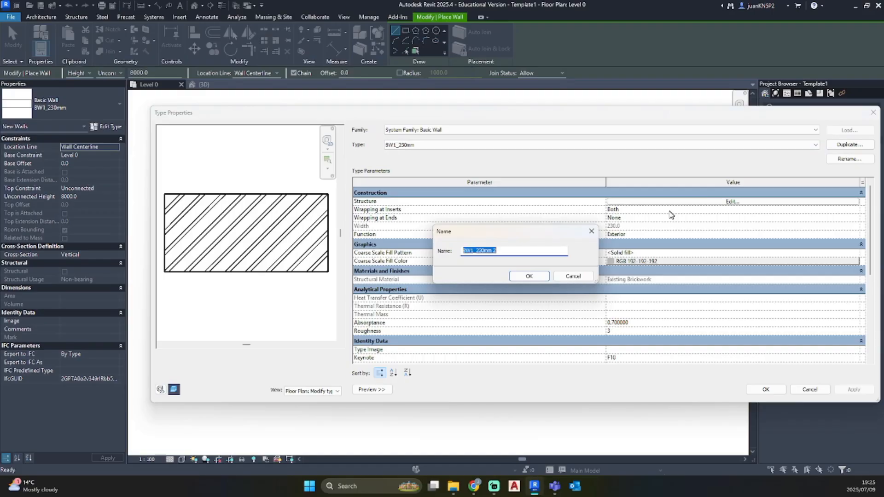
pyautogui.press('Escape')
pyautogui.press('Escape')
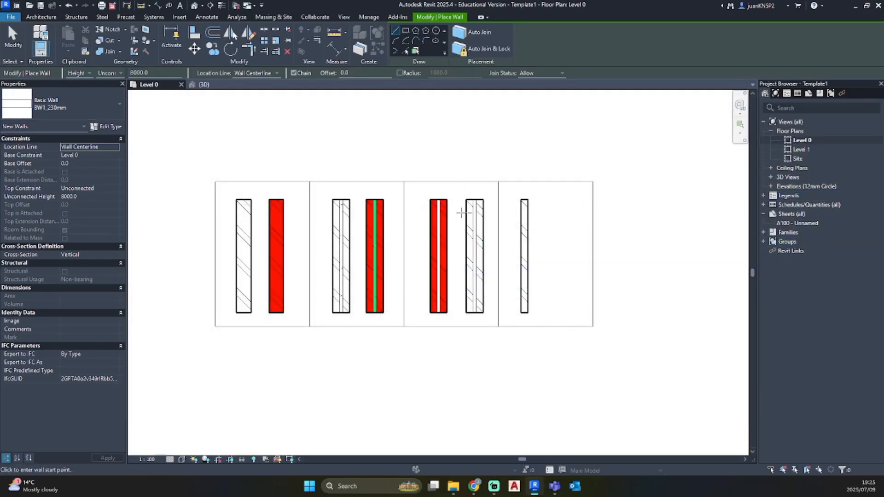
pyautogui.press('Escape')
# Duplicate the type of the BW4 existing wall under the name BW4_New_110mm
pyautogui.click(528, 214)
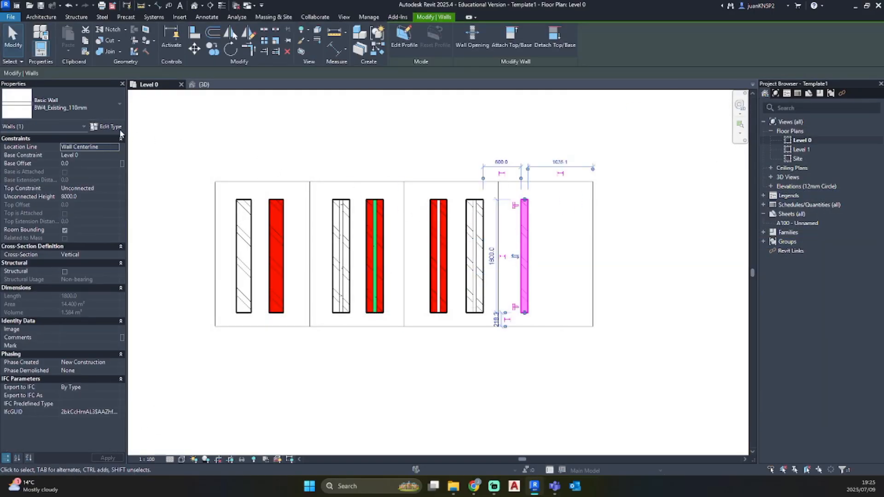
pyautogui.click(107, 125)
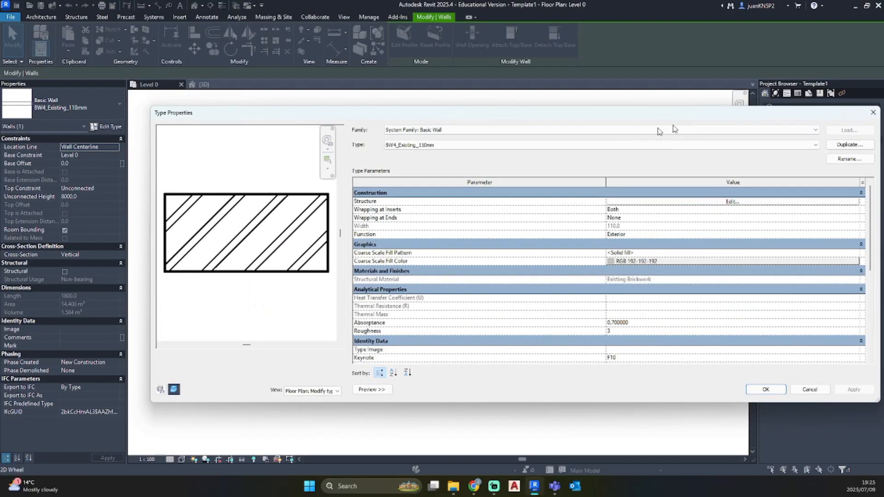
pyautogui.click(850, 145)
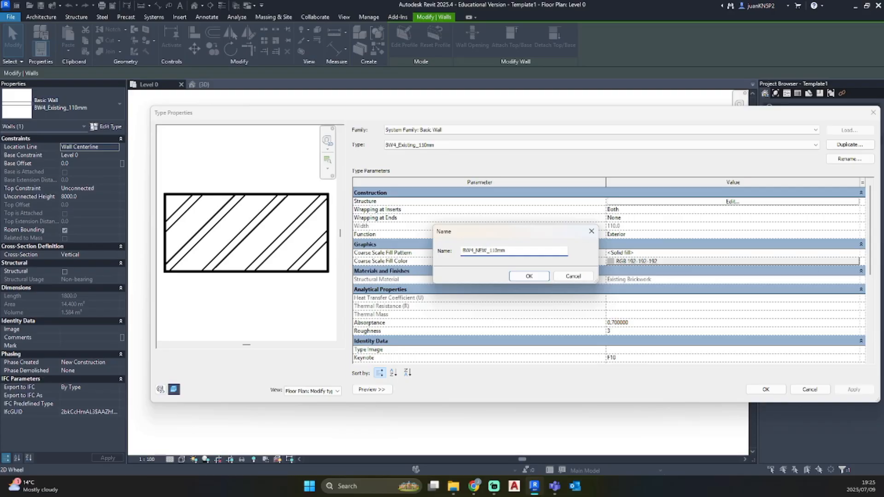
pyautogui.click(528, 276)
# Change the structure layer's material to New Brickwork in the BW4_New_110mm wall assembly
pyautogui.click(731, 201)
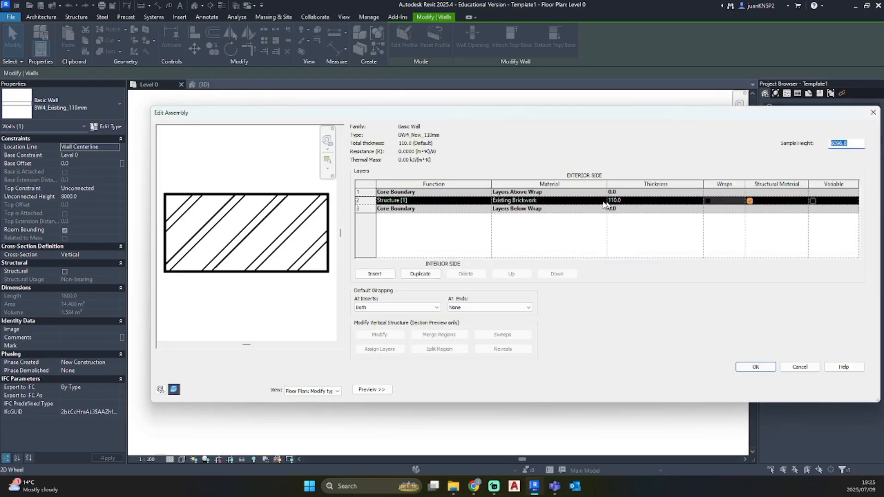
pyautogui.click(598, 200)
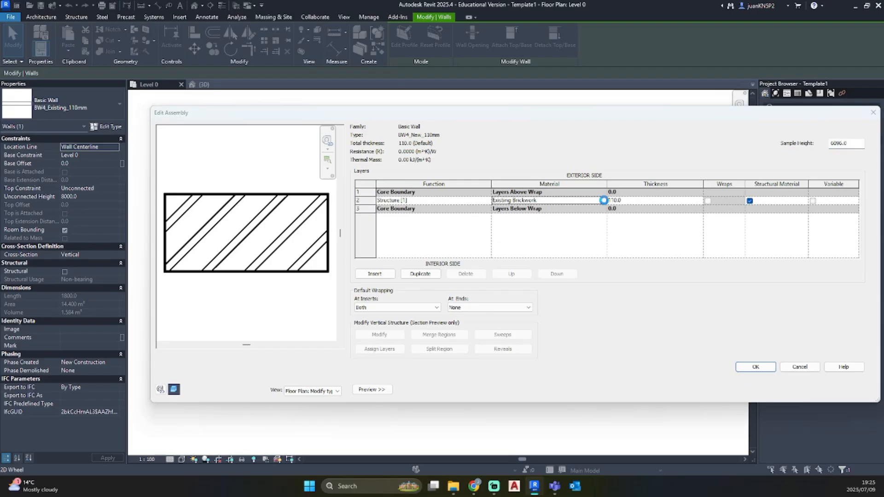
pyautogui.click(604, 200)
pyautogui.scroll(-6, 317, 244)
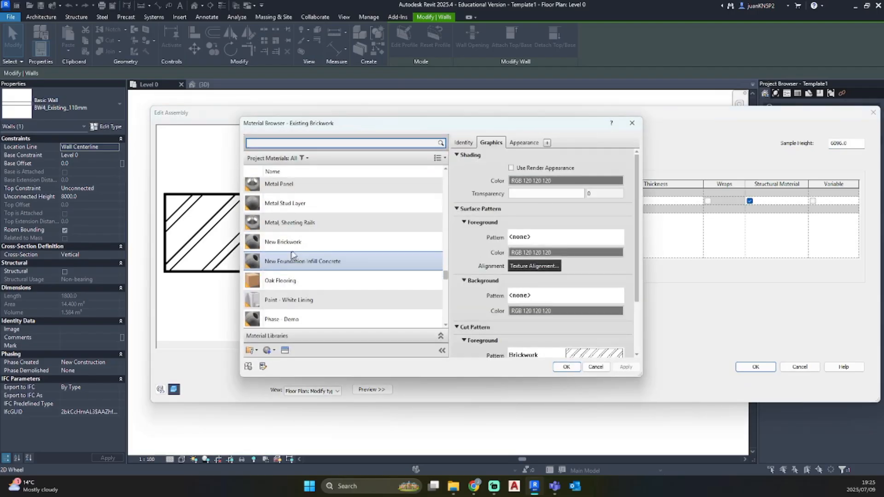
pyautogui.click(294, 249)
pyautogui.click(567, 367)
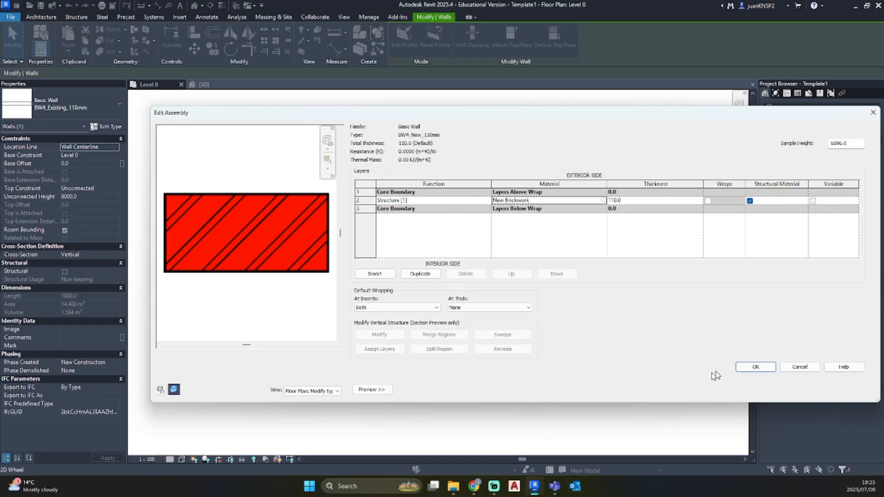
# Confirm the edited assembly and apply the BW4_New_110mm type to the selected wall in the fourth frame
pyautogui.click(754, 367)
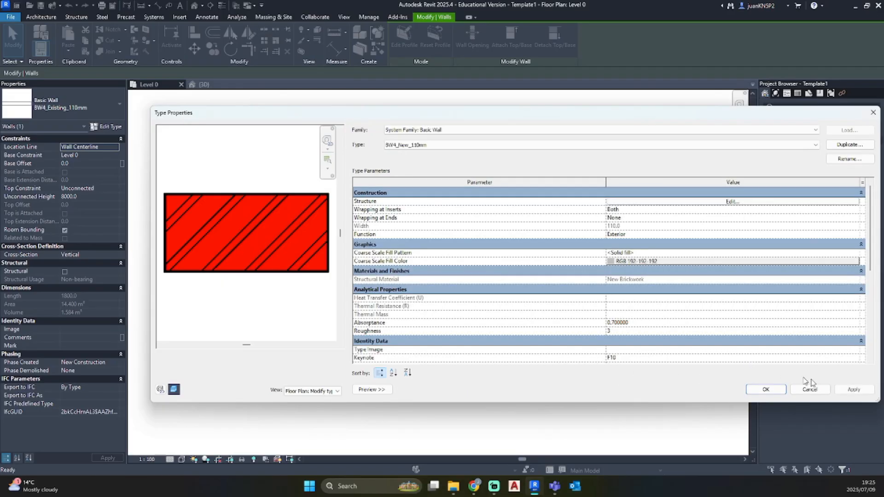
pyautogui.click(766, 390)
pyautogui.click(603, 359)
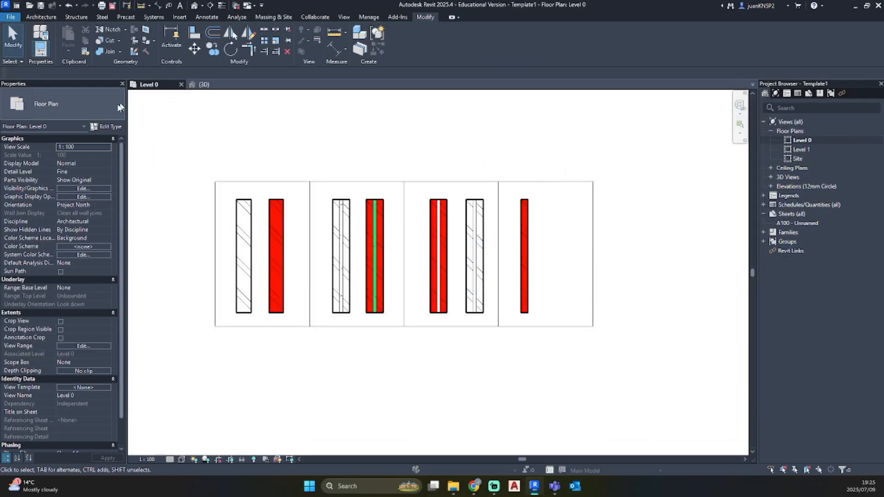
pyautogui.press('w')
pyautogui.press('a')
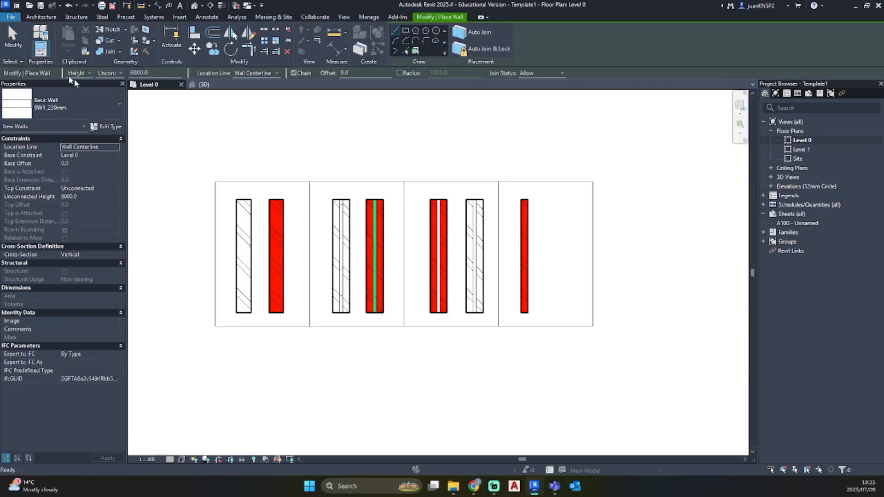
pyautogui.press('Escape')
# Draw a vertical BW4_Existing_110mm wall beside the new brick wall in the fourth frame, aligned with the ends of the neighbouring walls
pyautogui.click(42, 17)
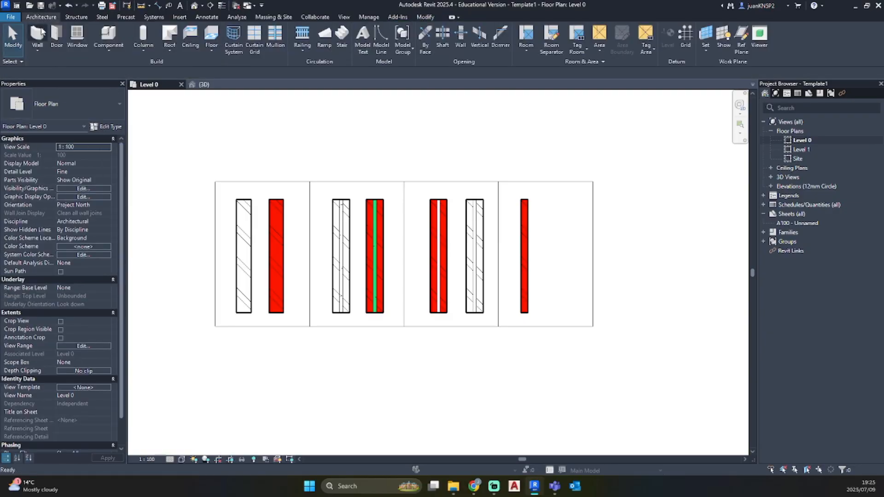
pyautogui.click(39, 35)
pyautogui.click(60, 90)
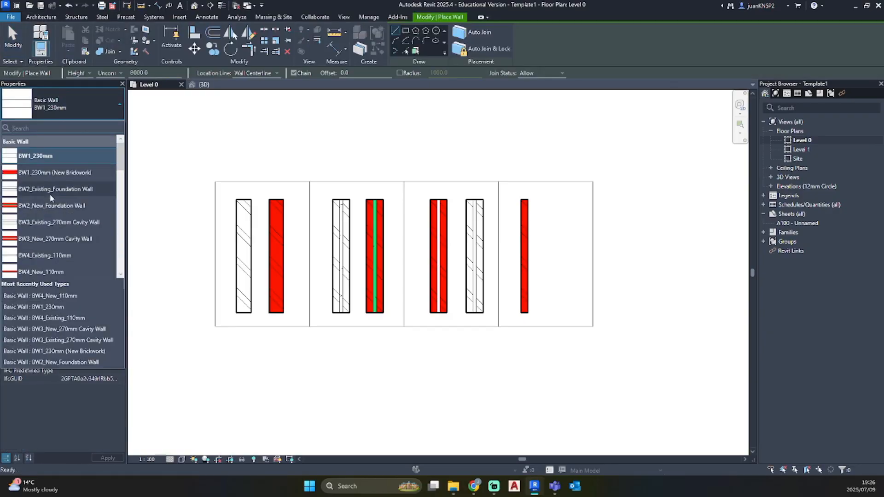
pyautogui.click(44, 255)
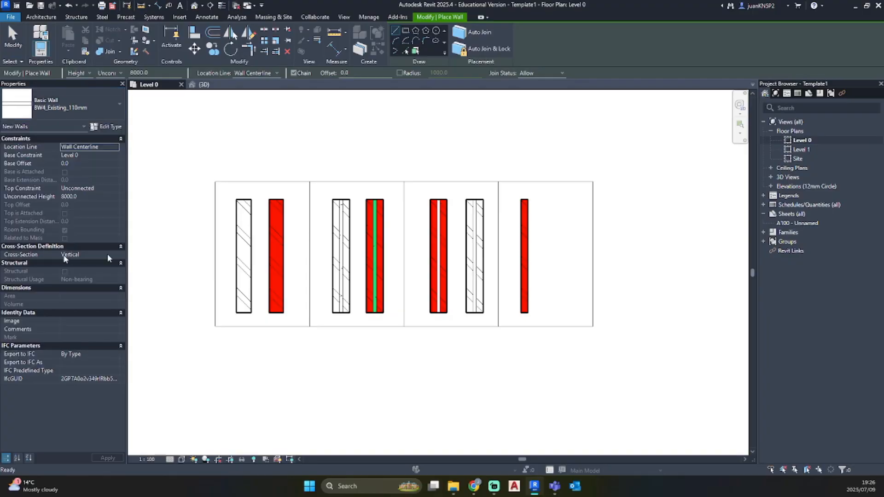
pyautogui.click(554, 313)
pyautogui.click(553, 200)
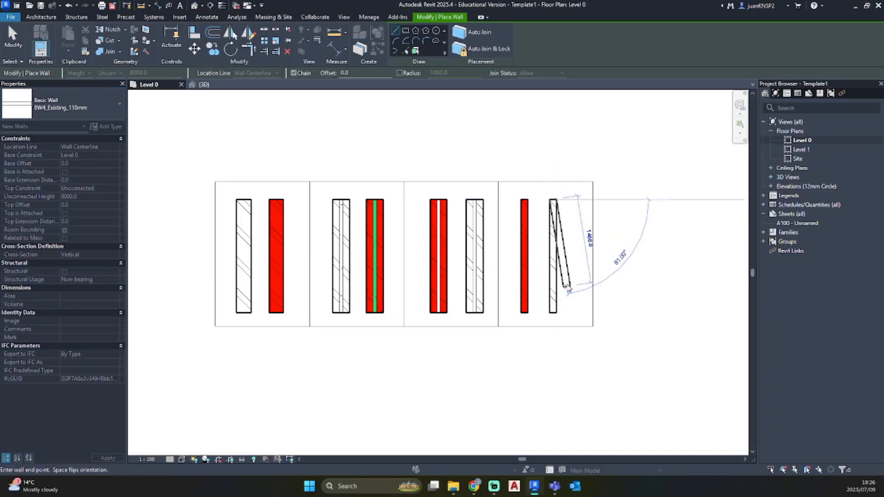
pyautogui.press('Escape')
pyautogui.press('Escape')
# Place a text note reading 230mm at the upper edge of the first frame
pyautogui.press('t')
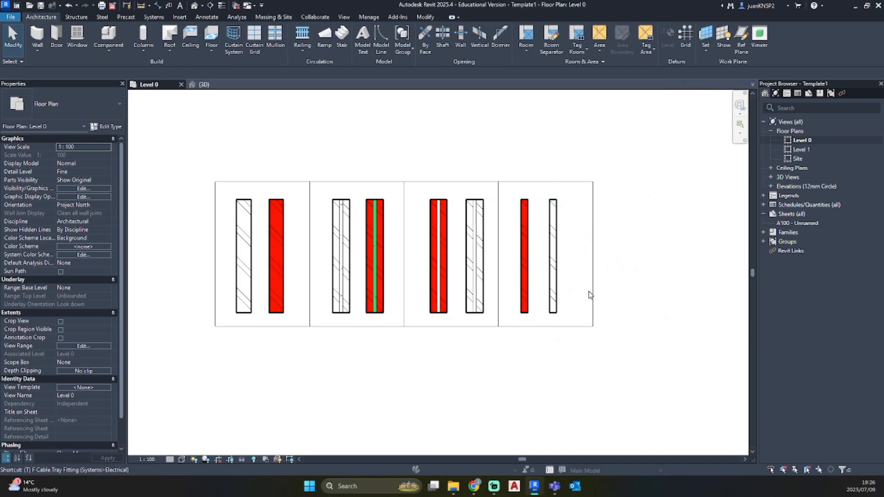
pyautogui.press('x')
pyautogui.scroll(2, 237, 161)
pyautogui.click(230, 169)
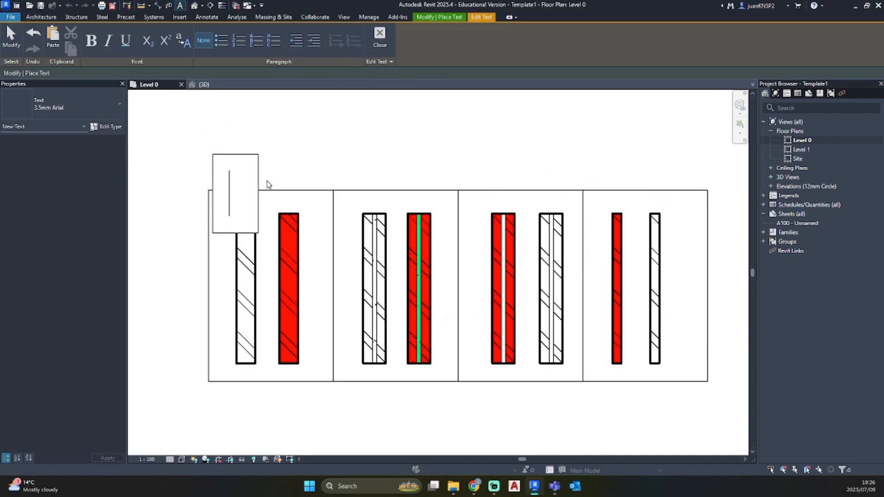
pyautogui.write('230mm')
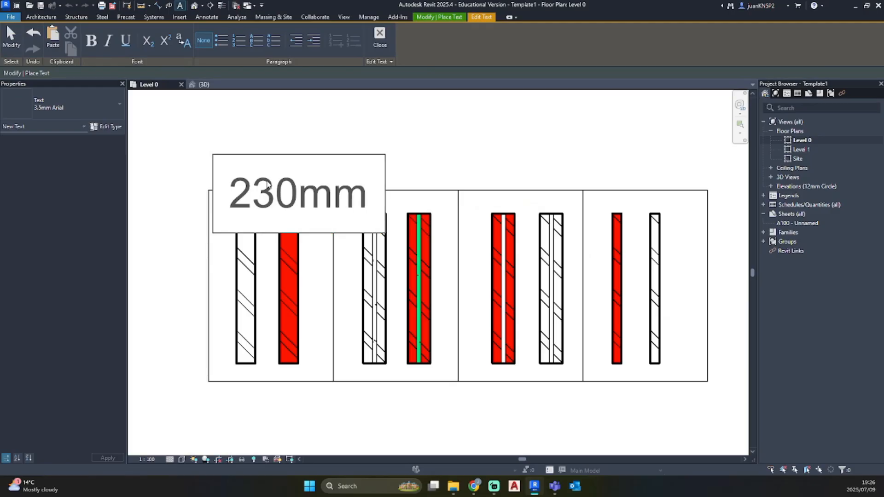
pyautogui.press('Escape')
pyautogui.press('Escape')
# Change the 230mm note to the 2.5mm Arial text type and move it just above the first frame
pyautogui.click(60, 110)
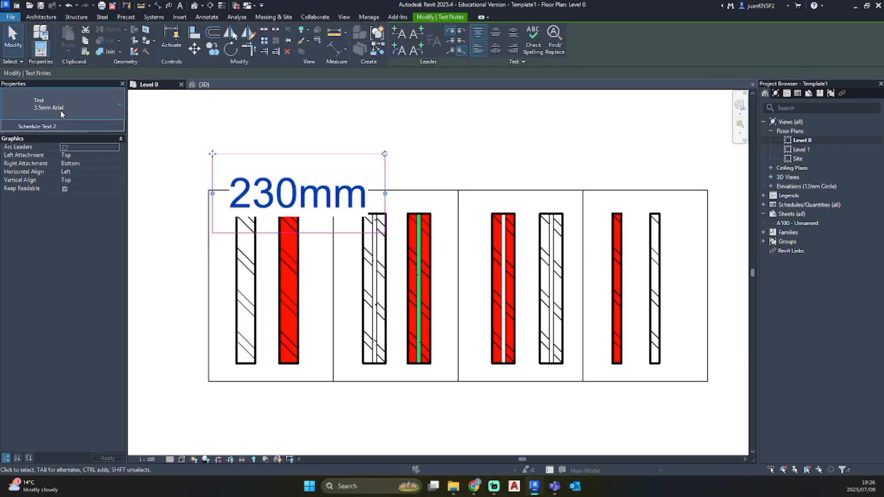
pyautogui.click(51, 152)
pyautogui.click(242, 146)
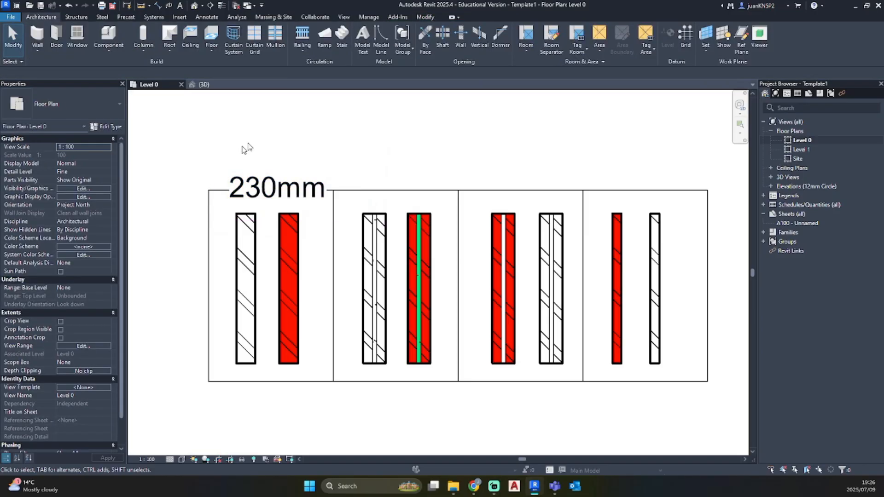
pyautogui.click(231, 169)
pyautogui.moveTo(212, 154); pyautogui.dragTo(203, 135)
pyautogui.click(368, 137)
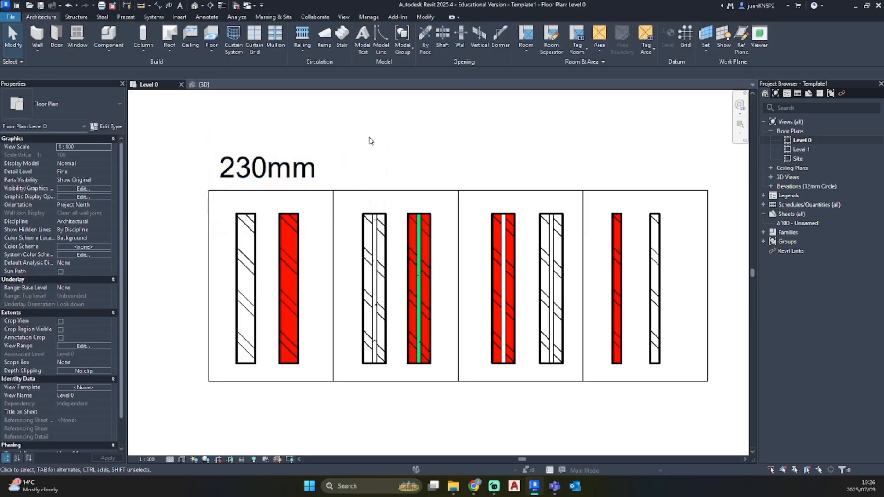
# Copy the 230mm note above each of the other three frames, using the frame corners as reference points
pyautogui.click(278, 164)
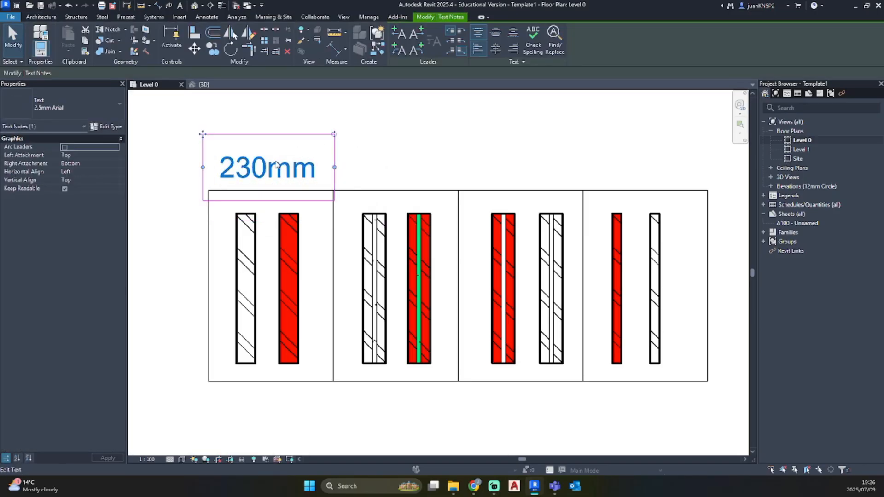
pyautogui.press('c')
pyautogui.press('o')
pyautogui.click(209, 191)
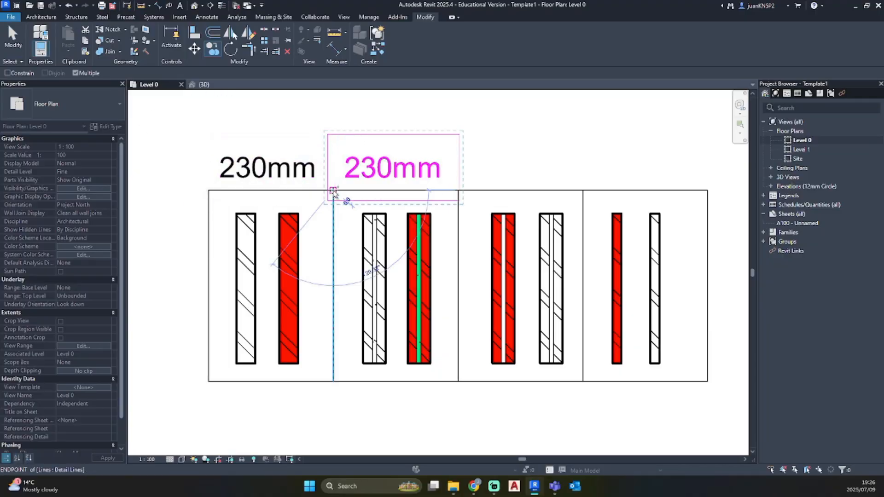
pyautogui.click(333, 190)
pyautogui.click(458, 191)
pyautogui.click(583, 190)
pyautogui.press('Escape')
pyautogui.press('Escape')
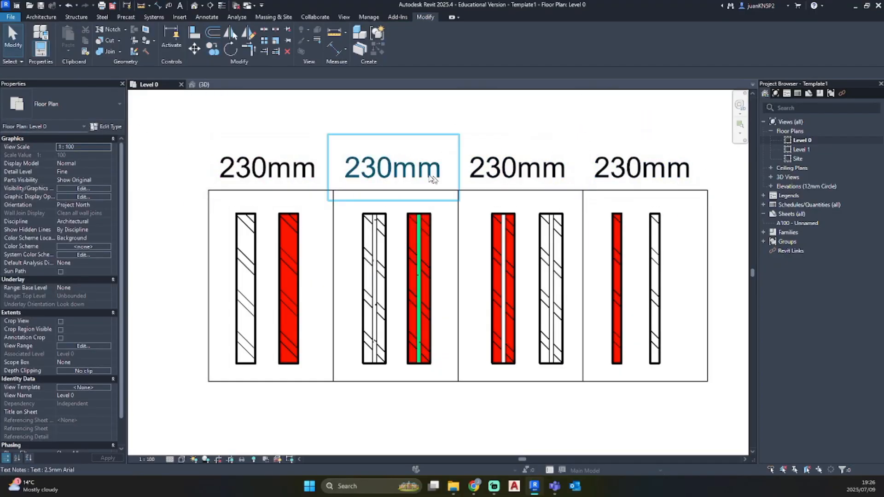
# Change the second frame's note to 270mm Foundation and turn it vertical on two lines directly above that frame
pyautogui.doubleClick(397, 170)
pyautogui.press('BackSpace')
pyautogui.press('BackSpace')
pyautogui.press('BackSpace')
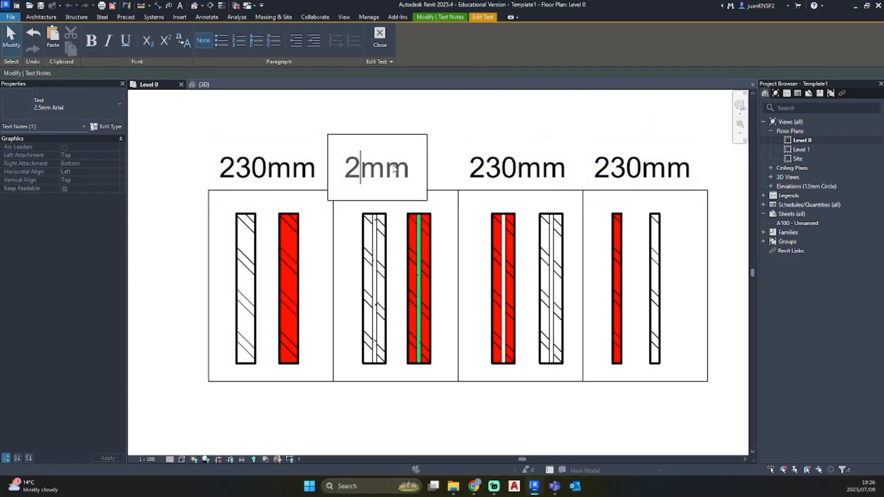
pyautogui.write('270mm')
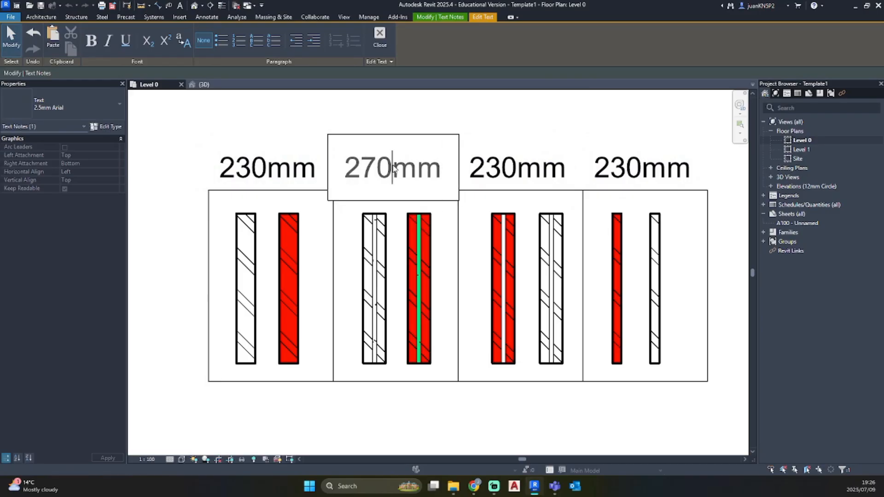
pyautogui.write(' Foundation')
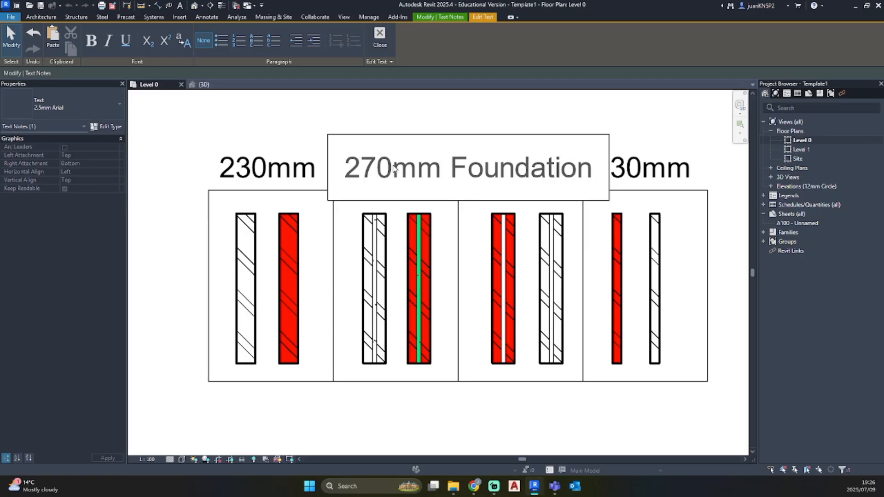
pyautogui.scroll(-4, 419, 193)
pyautogui.click(422, 339)
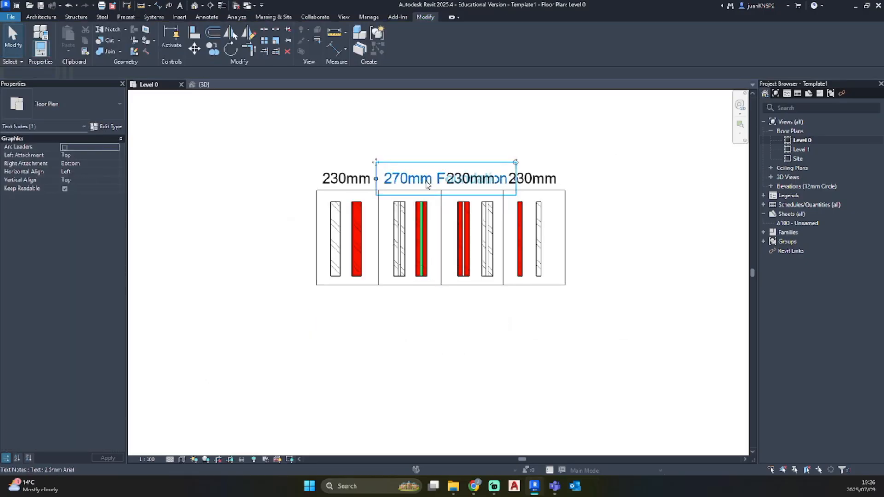
pyautogui.moveTo(515, 162); pyautogui.dragTo(398, 134)
pyautogui.moveTo(400, 235); pyautogui.dragTo(382, 192)
# Change the text of the note above the third frame to 270mm Cavity
pyautogui.doubleClick(466, 179)
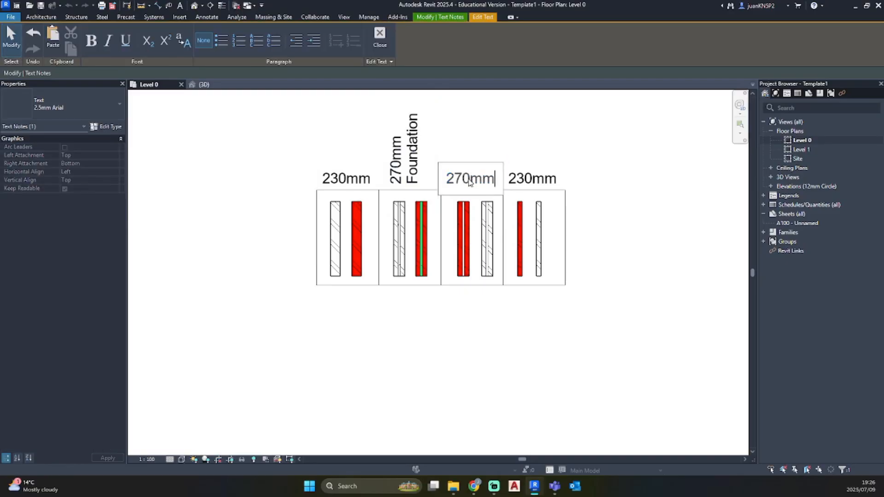
pyautogui.write('Cavity')
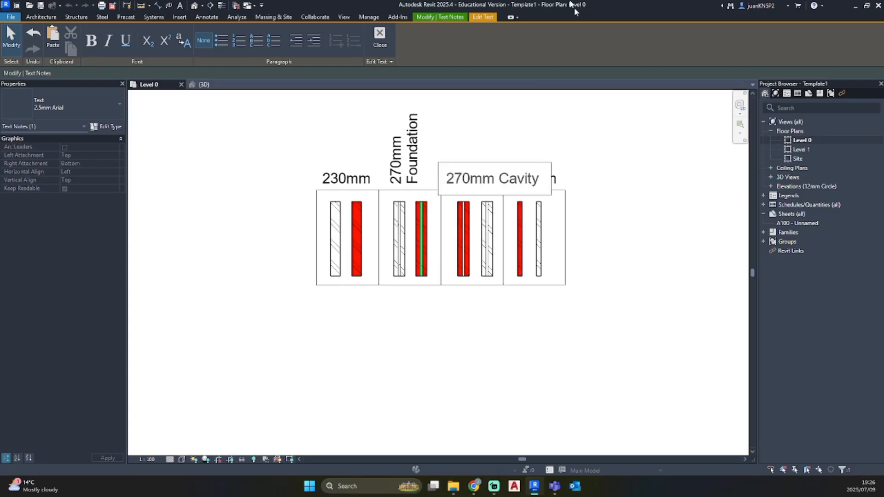
pyautogui.click(597, 367)
pyautogui.click(597, 367)
# Wrap the 270mm Cavity note onto two lines and rotate it to vertical directly above the third frame
pyautogui.click(481, 176)
pyautogui.moveTo(551, 178); pyautogui.dragTo(523, 179)
pyautogui.moveTo(480, 144); pyautogui.dragTo(457, 141)
pyautogui.moveTo(454, 228); pyautogui.dragTo(445, 194)
pyautogui.click(518, 195)
# Rotate the notes of the fourth and first frames to vertical and position each one directly above its frame
pyautogui.click(538, 181)
pyautogui.moveTo(565, 162); pyautogui.dragTo(514, 139)
pyautogui.moveTo(516, 211); pyautogui.dragTo(510, 191)
pyautogui.click(346, 178)
pyautogui.moveTo(379, 162); pyautogui.dragTo(324, 125)
pyautogui.moveTo(329, 211); pyautogui.dragTo(333, 192)
pyautogui.press('Escape')
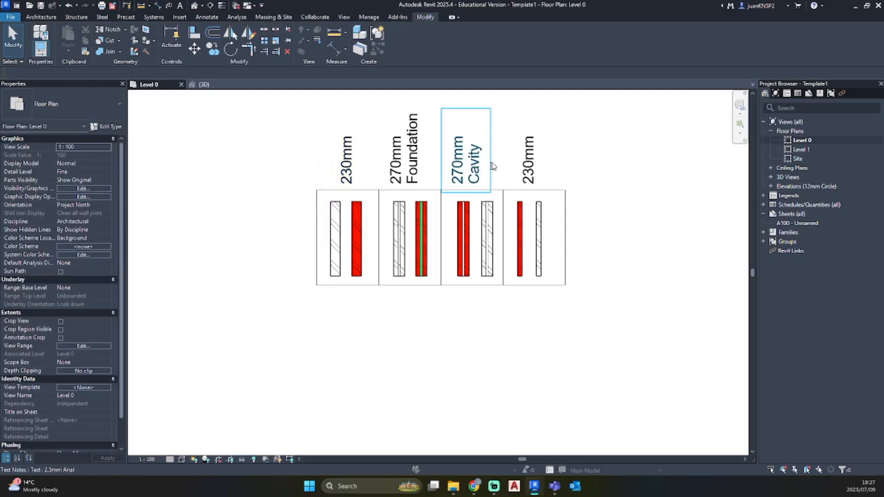
# Change the text of the note above the fourth frame to 110mm
pyautogui.doubleClick(534, 170)
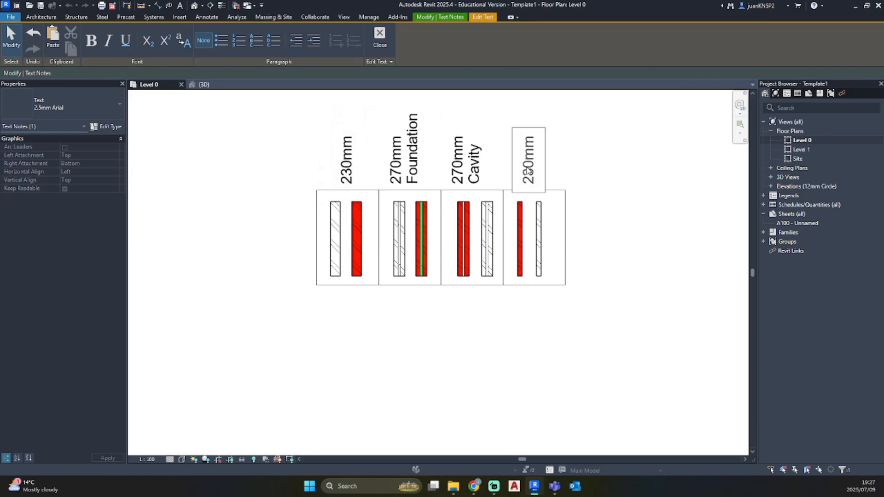
pyautogui.press('BackSpace')
pyautogui.write('14')
pyautogui.click(578, 257)
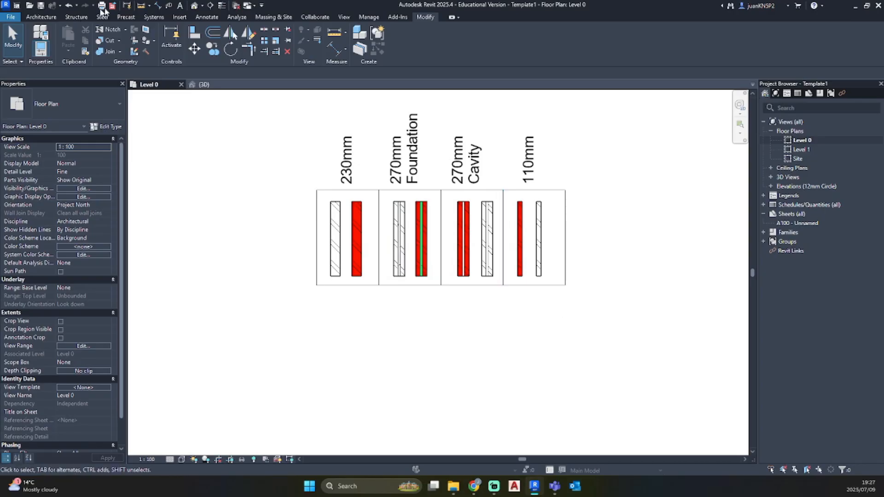
# Inspect the row of walls in the default 3D view, and return to the Level 0 floor plan
pyautogui.click(195, 8)
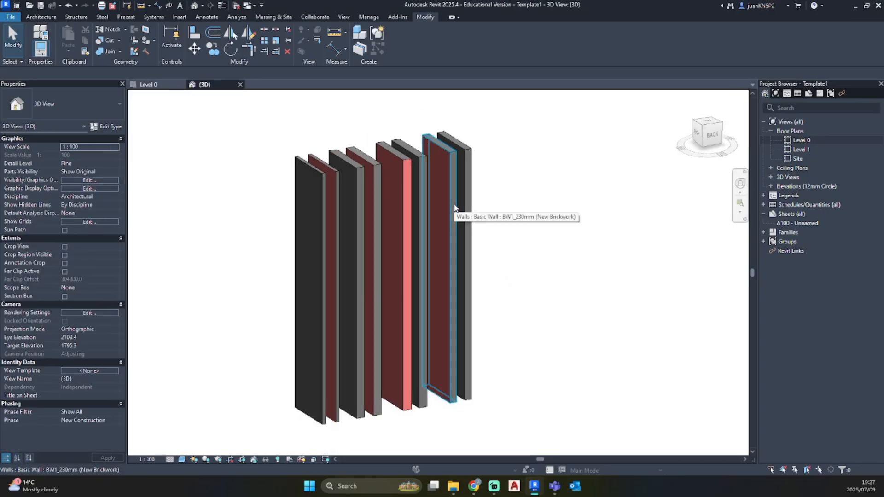
pyautogui.keyDown('shift'); pyautogui.moveTo(482, 253); pyautogui.dragTo(512, 331, button='middle'); pyautogui.keyUp('shift')
pyautogui.doubleClick(801, 140)
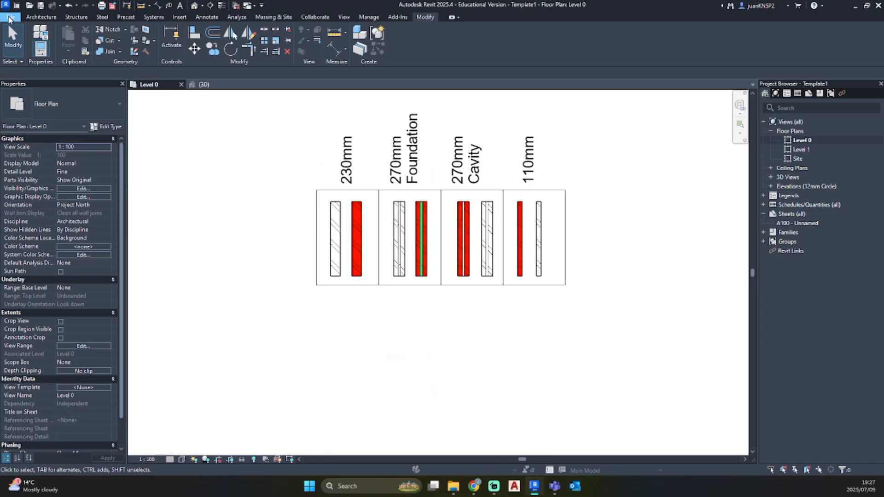
# Save the file as a template named Yourname_Revit_Template in the Documents folder
pyautogui.click(10, 17)
pyautogui.moveTo(59, 128)
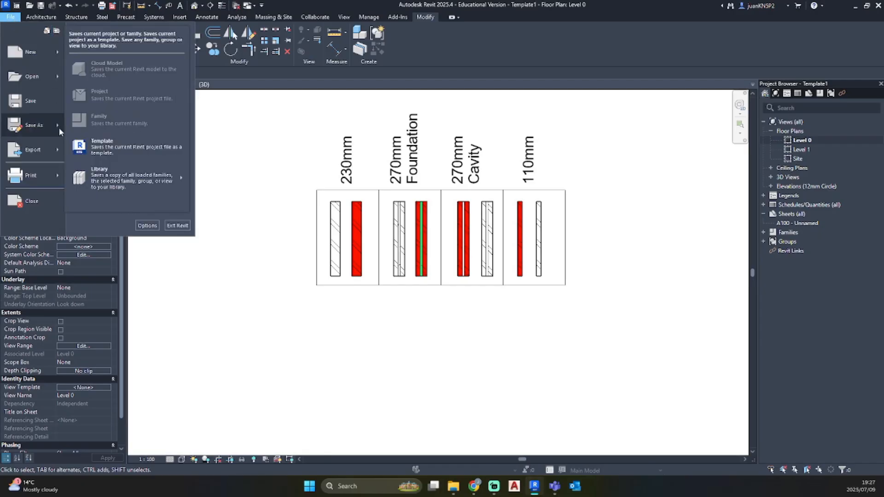
pyautogui.click(120, 147)
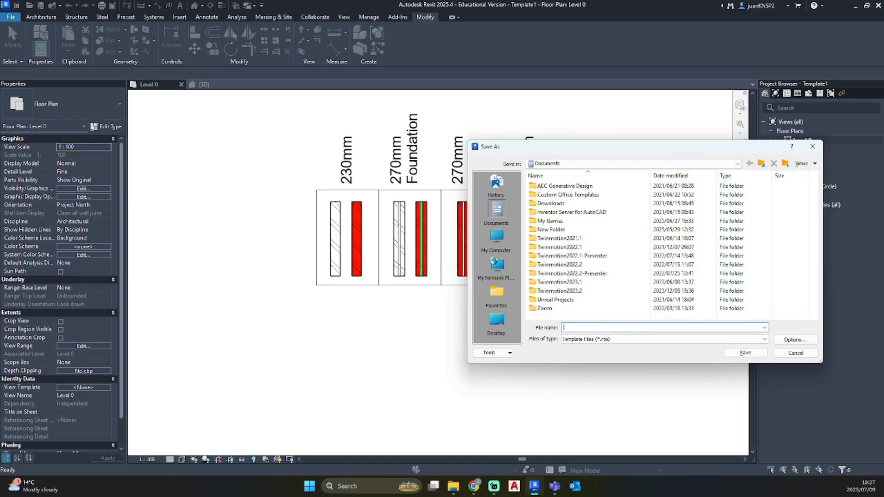
pyautogui.write('T')
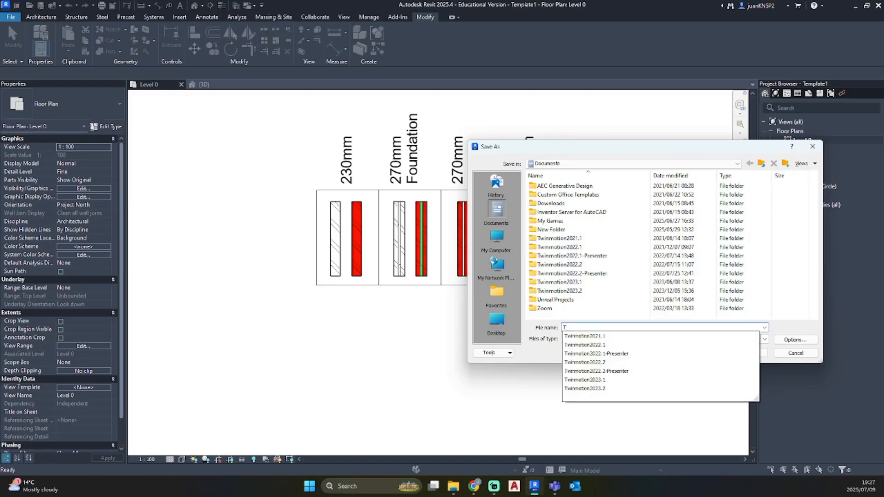
pyautogui.write('Yourname_Revit_Template')
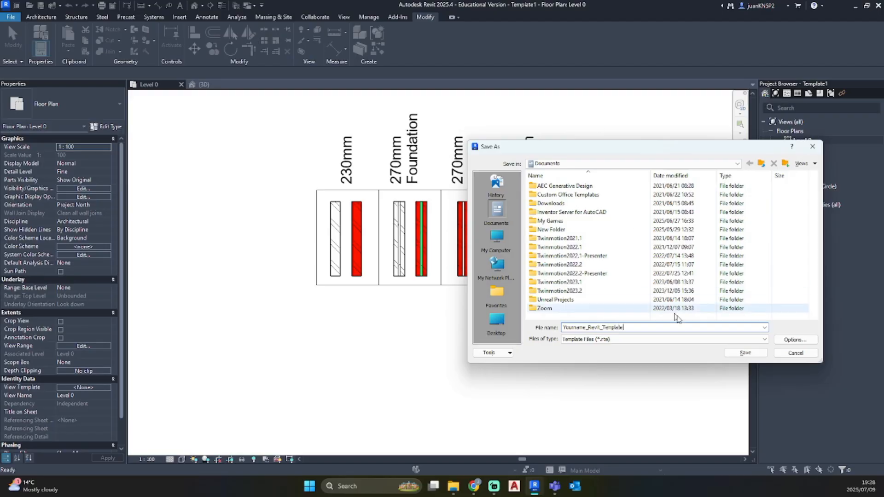
pyautogui.click(746, 352)
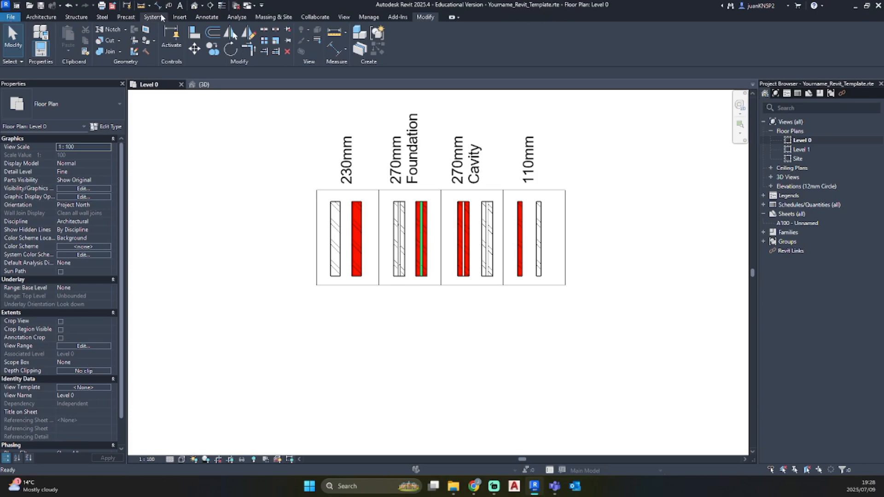
# Start loading a family and browse from the Steel columns folder up to the root of the cloud drive
pyautogui.click(181, 18)
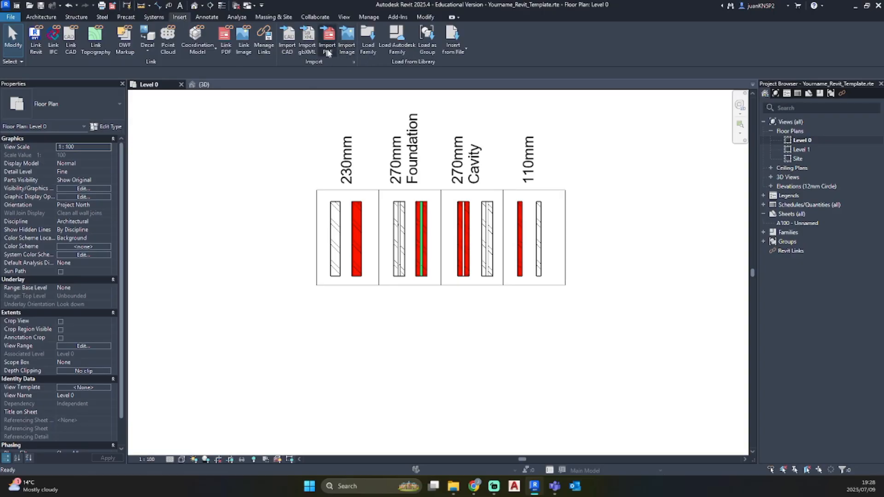
pyautogui.click(368, 42)
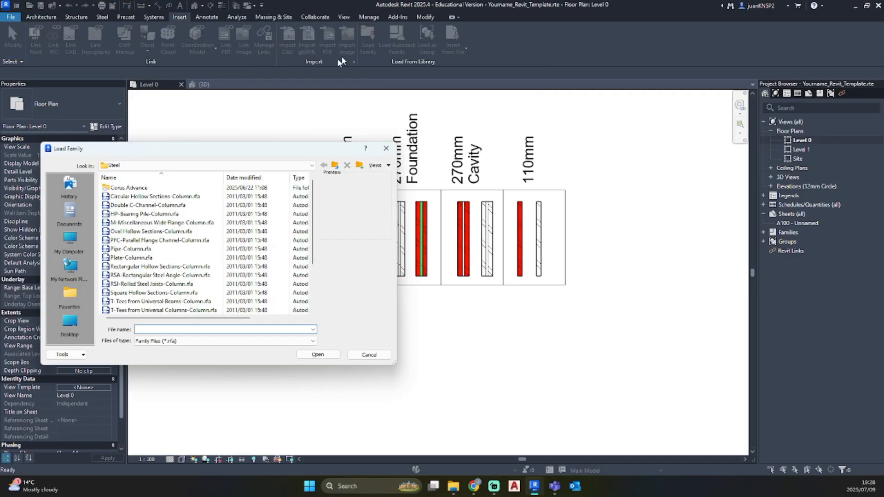
pyautogui.moveTo(232, 158); pyautogui.dragTo(412, 123)
pyautogui.click(402, 131)
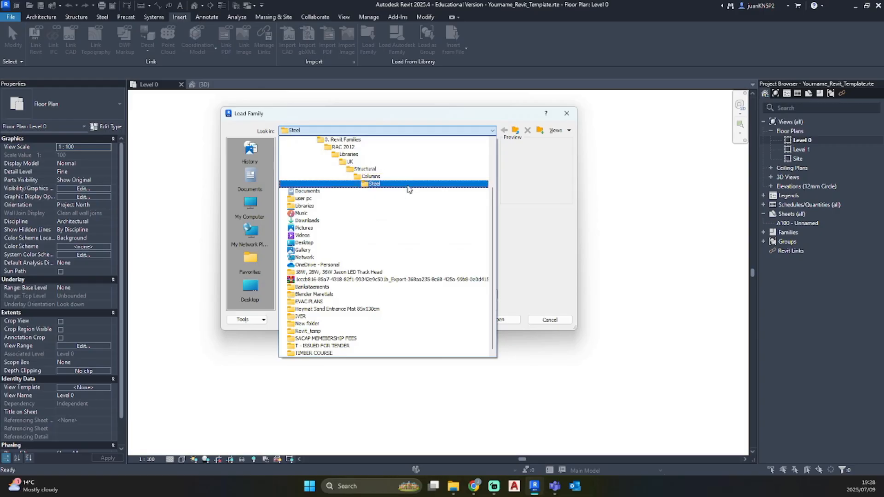
pyautogui.click(478, 118)
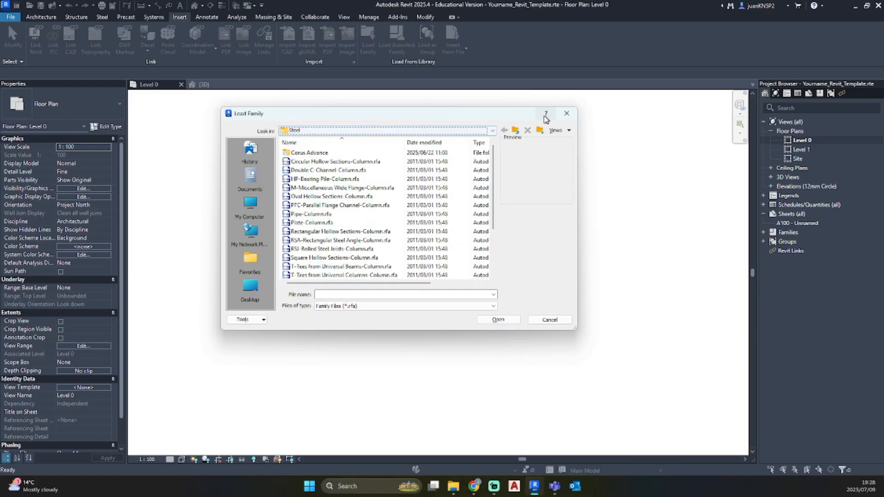
pyautogui.click(321, 130)
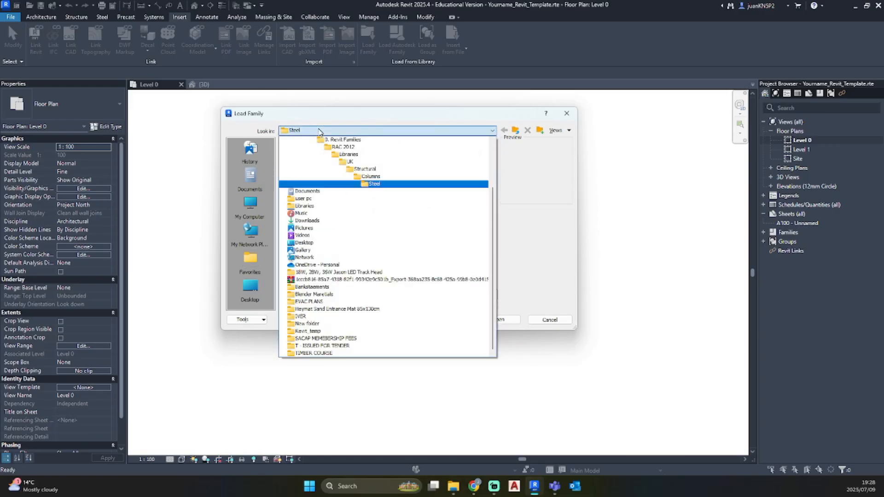
pyautogui.scroll(5, 350, 230)
pyautogui.click(352, 178)
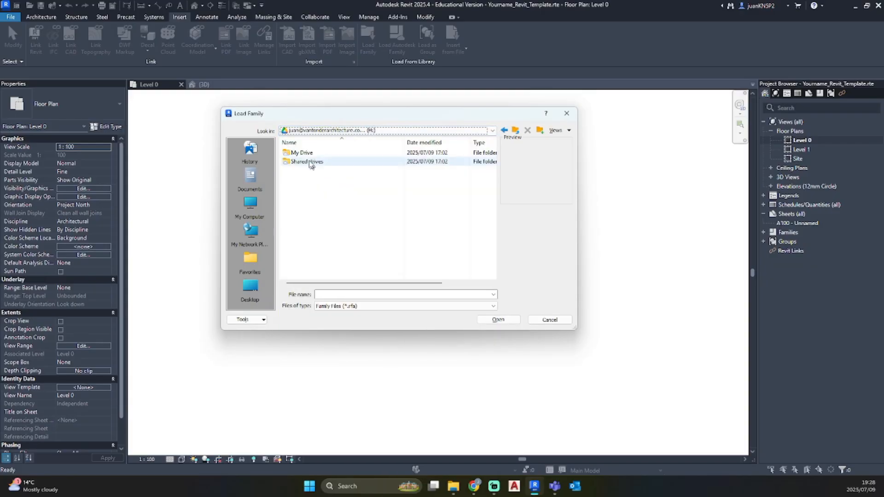
# Load the family A1_Titleblock.rfa from the 3. TitleBlock folder inside CAD4ALL on My Drive
pyautogui.doubleClick(306, 154)
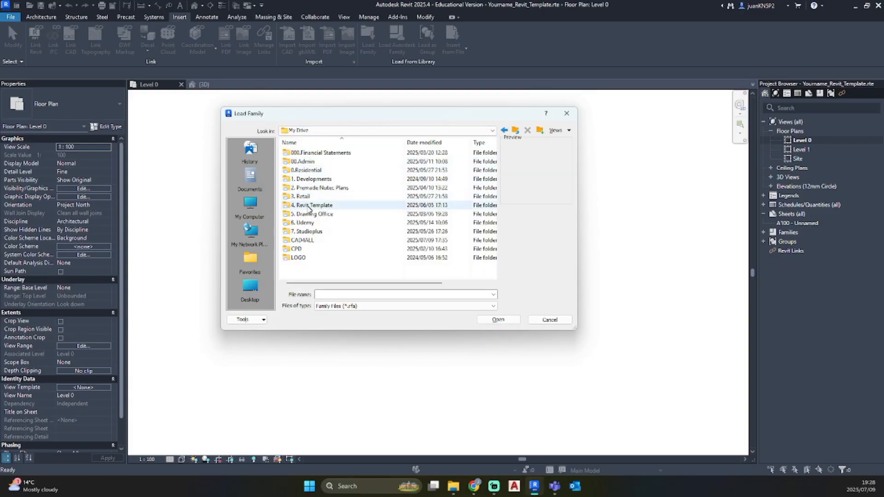
pyautogui.doubleClick(304, 240)
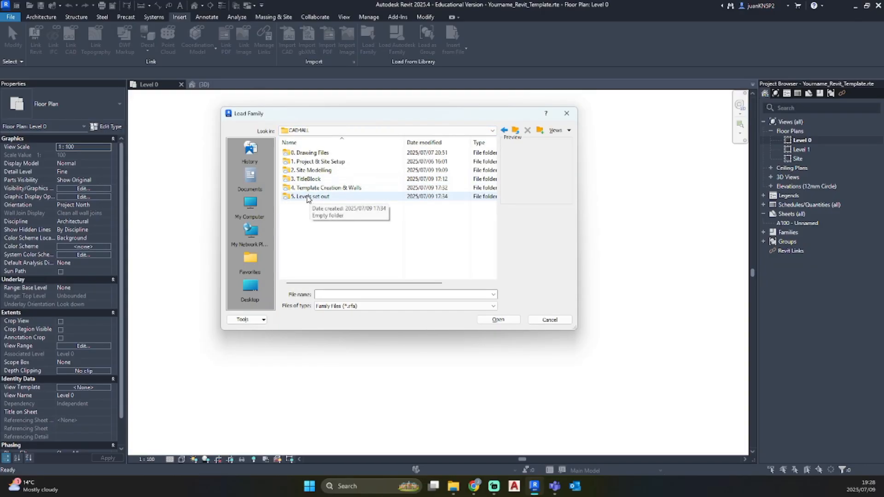
pyautogui.doubleClick(309, 179)
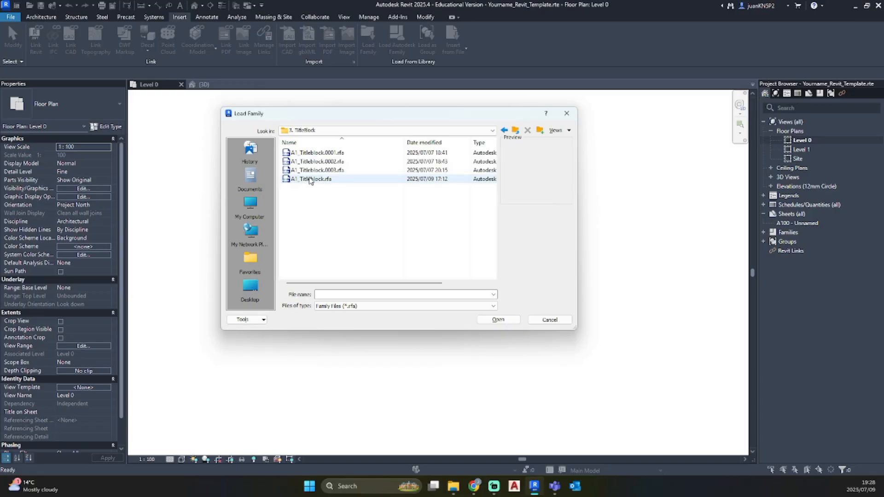
pyautogui.click(309, 180)
pyautogui.click(490, 318)
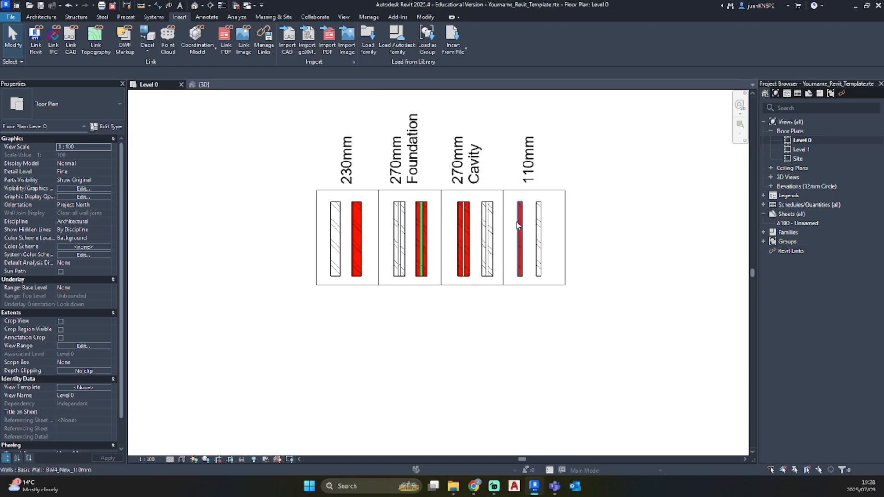
# Open sheet A100 - Unnamed and change its title block to the A1_Titleblock type
pyautogui.scroll(-2, 527, 240)
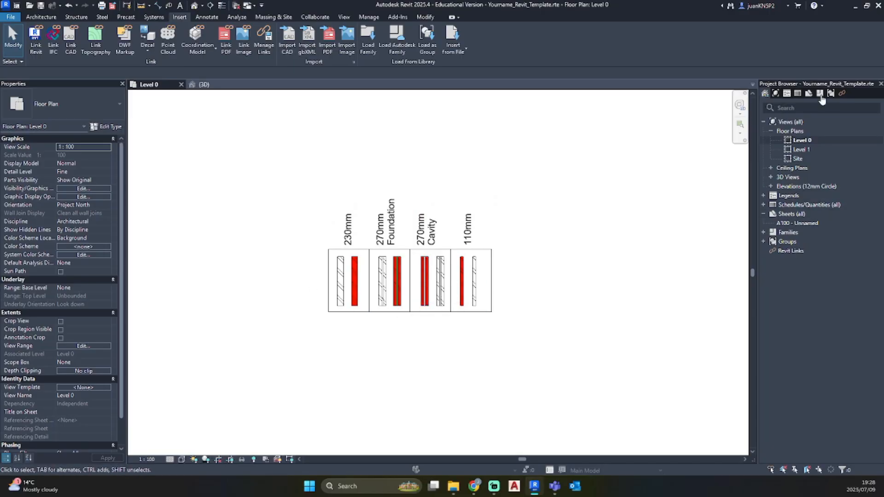
pyautogui.doubleClick(803, 223)
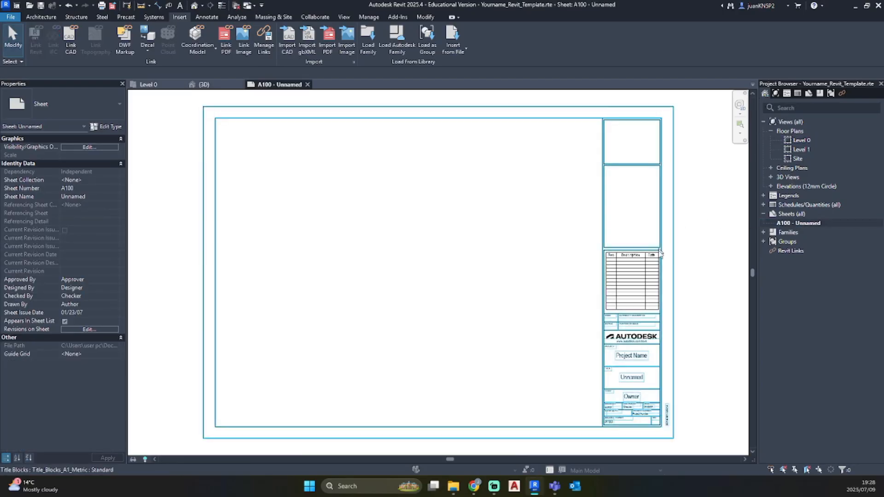
pyautogui.click(601, 274)
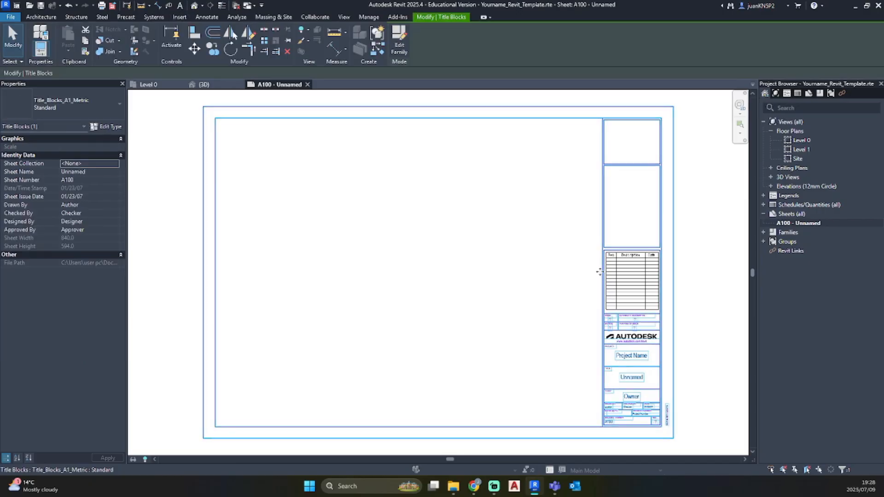
pyautogui.click(57, 106)
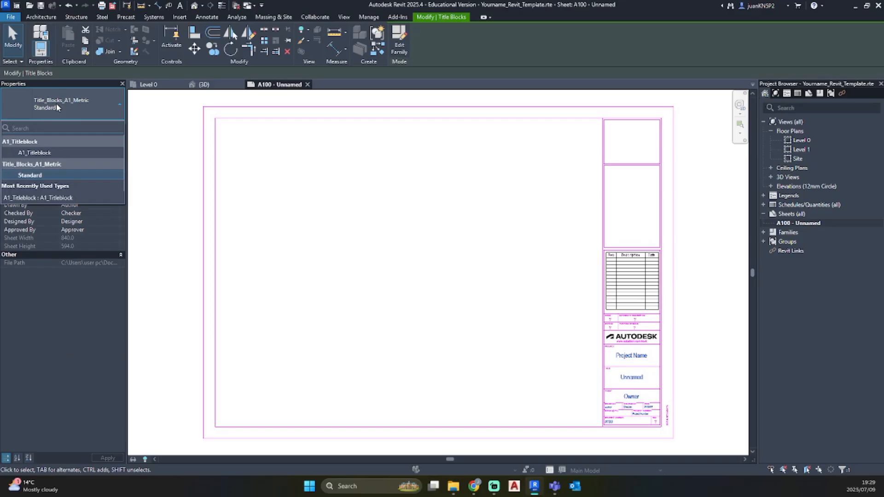
pyautogui.click(42, 153)
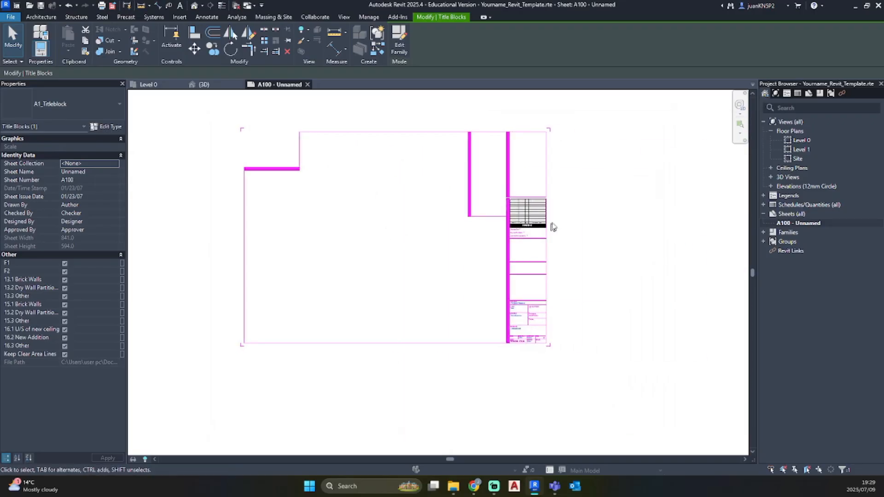
pyautogui.click(552, 227)
pyautogui.scroll(3, 554, 230)
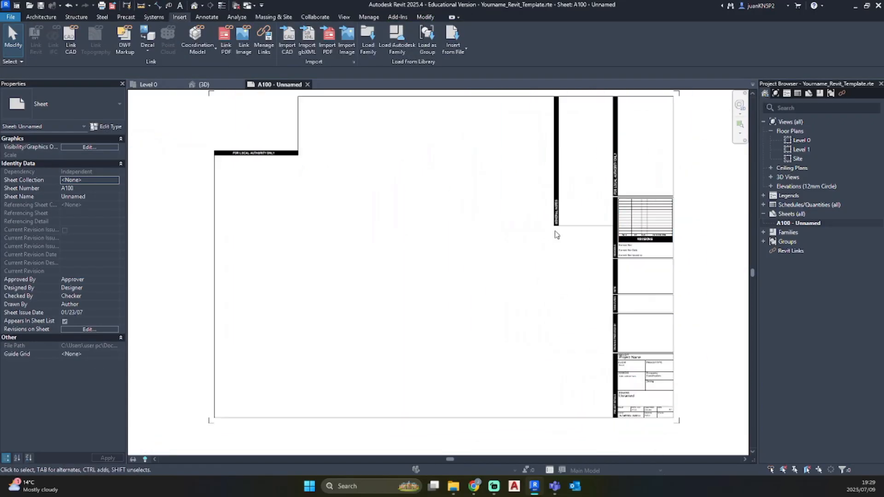
pyautogui.moveTo(495, 200); pyautogui.dragTo(513, 230, button='middle')
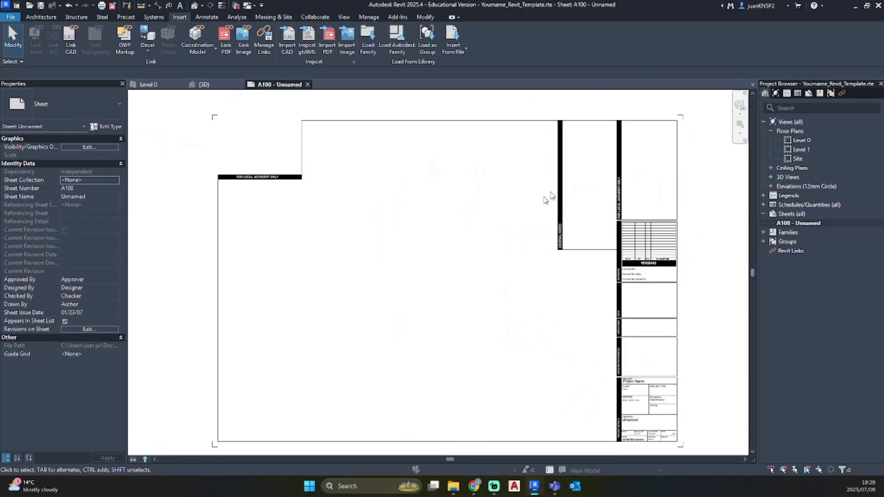
pyautogui.moveTo(525, 317); pyautogui.dragTo(512, 300, button='middle')
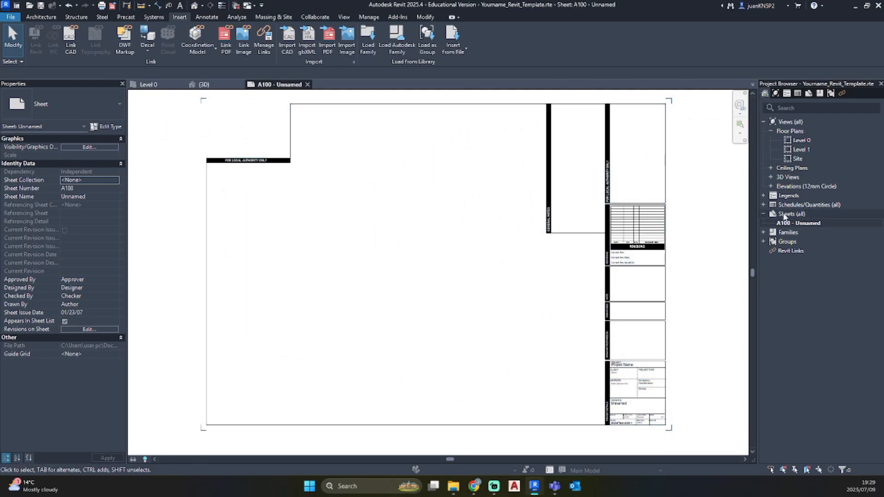
# Paste the copied red note "BEFORE STARTING SET UP PROJECT NORTH / TRUE NORTH" beside the framed walls on the Level 0 floor plan, accepting the duplicate types
pyautogui.doubleClick(803, 140)
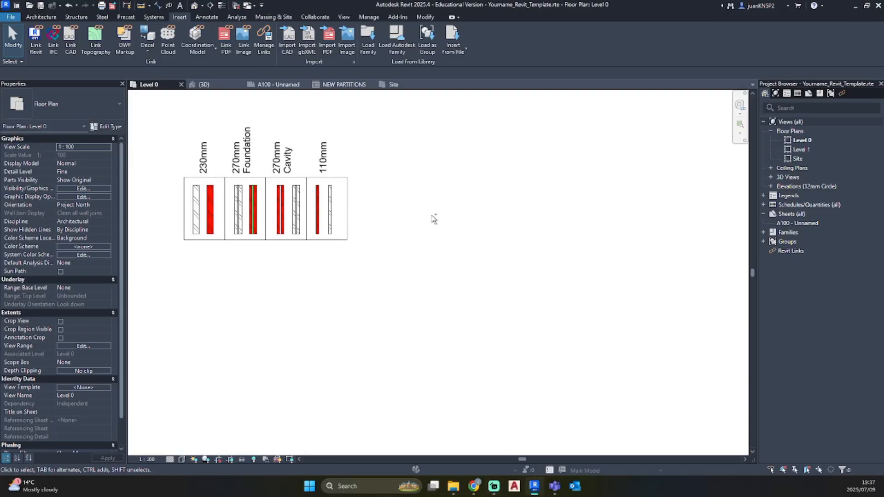
pyautogui.hotkey('ctrl', 'v')
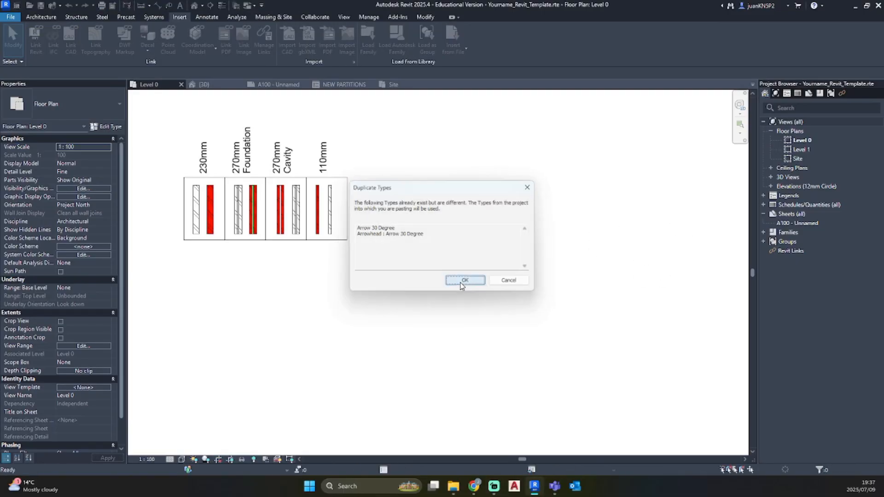
pyautogui.click(463, 281)
pyautogui.click(375, 217)
pyautogui.click(507, 291)
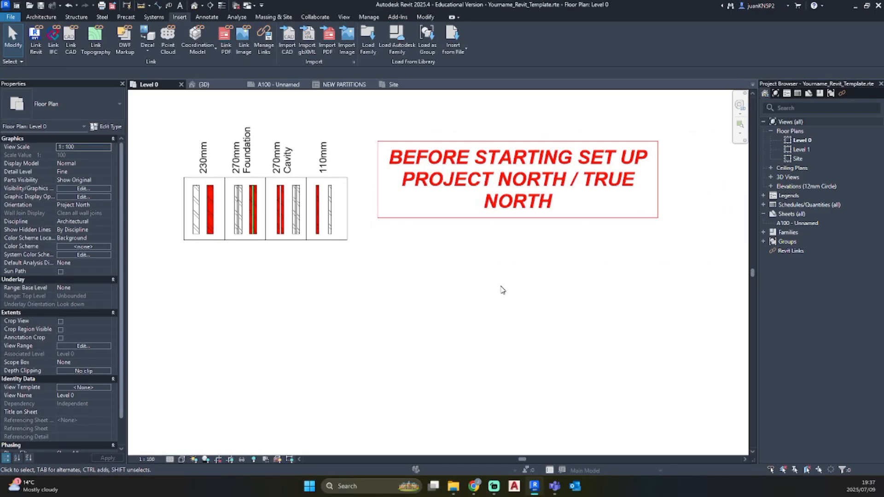
pyautogui.scroll(-3, 502, 289)
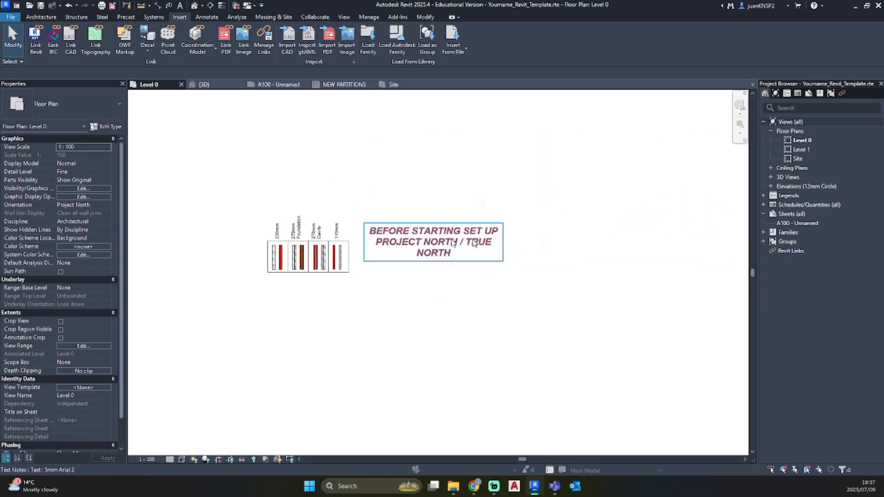
# Rename the Level 0 floor plan to FFL, together with its corresponding level and views
pyautogui.click(805, 142)
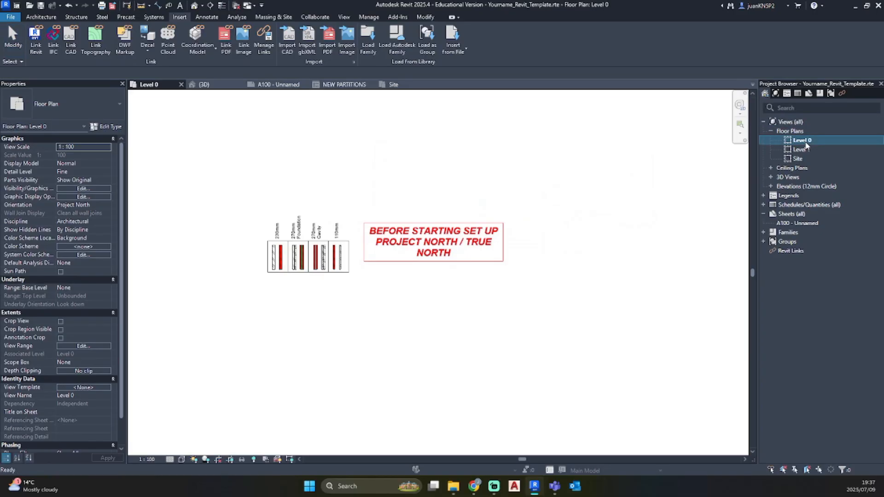
pyautogui.rightClick(805, 144)
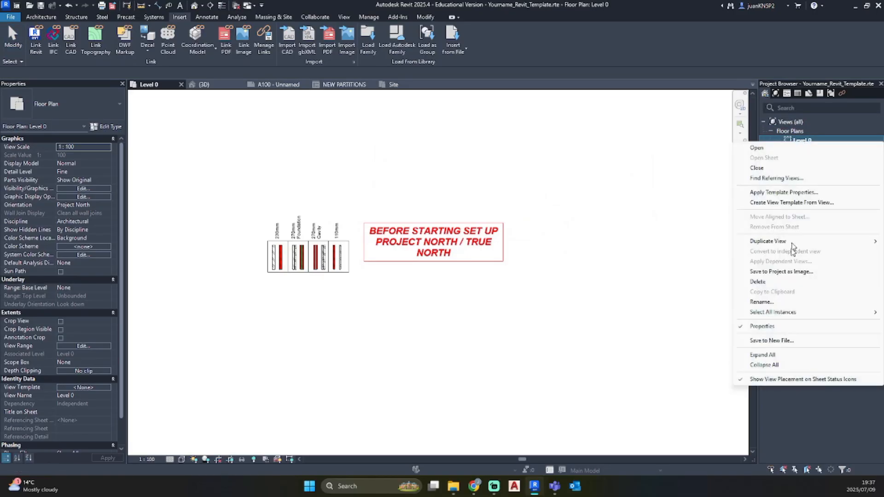
pyautogui.click(774, 300)
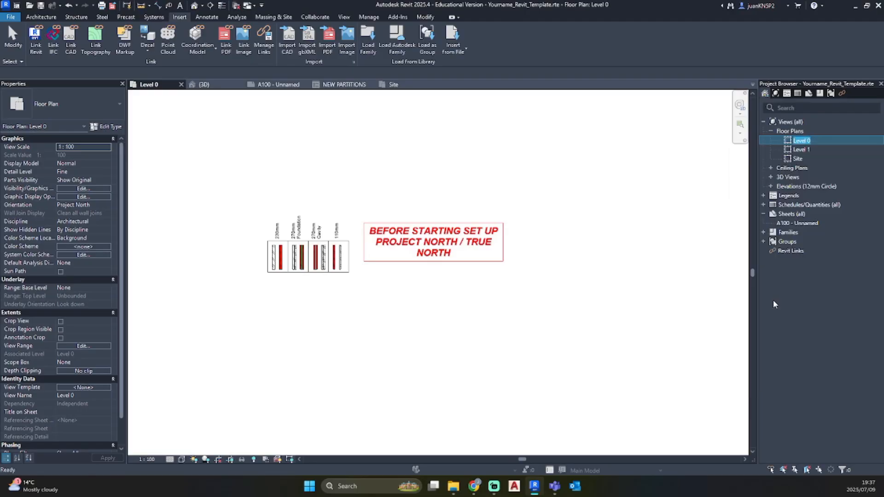
pyautogui.write('FFL')
pyautogui.press('Return')
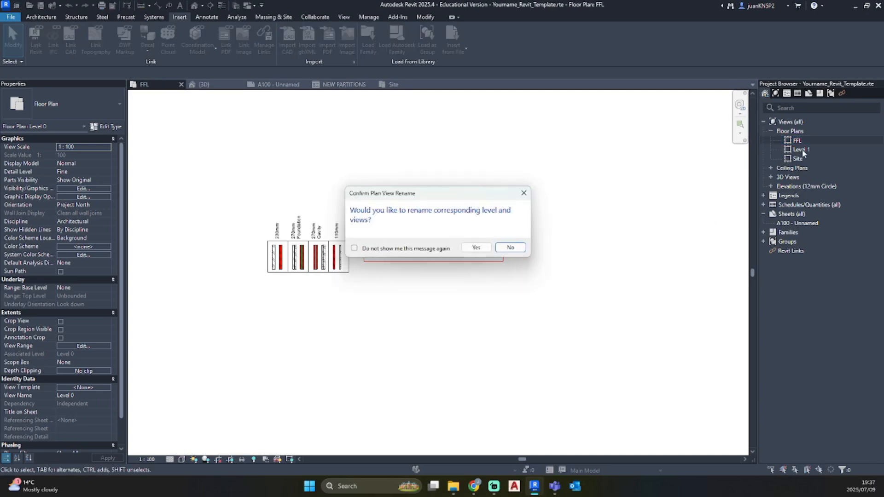
pyautogui.click(482, 248)
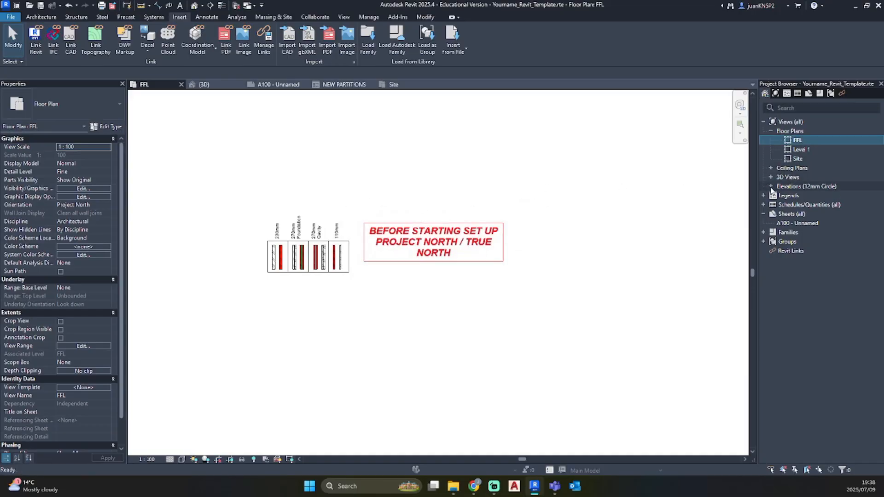
# Open the North elevation and rename the Level 1 floor plan to Wall plate Height, together with its corresponding level and views
pyautogui.doubleClick(790, 186)
pyautogui.doubleClick(800, 205)
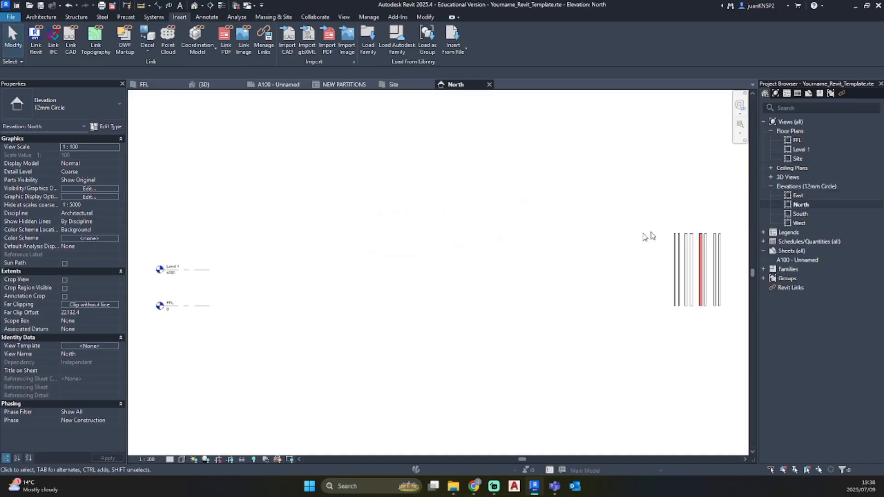
pyautogui.scroll(8, 134, 295)
pyautogui.moveTo(227, 293); pyautogui.dragTo(290, 330, button='middle')
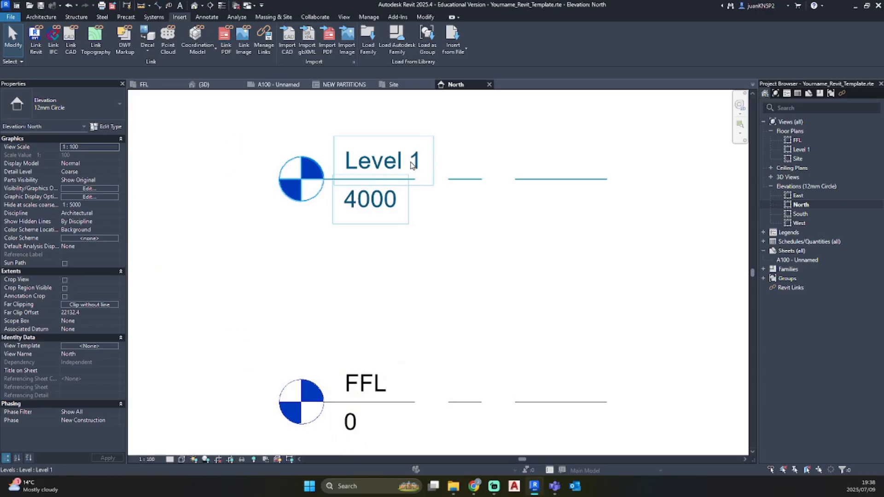
pyautogui.click(807, 150)
pyautogui.rightClick(803, 150)
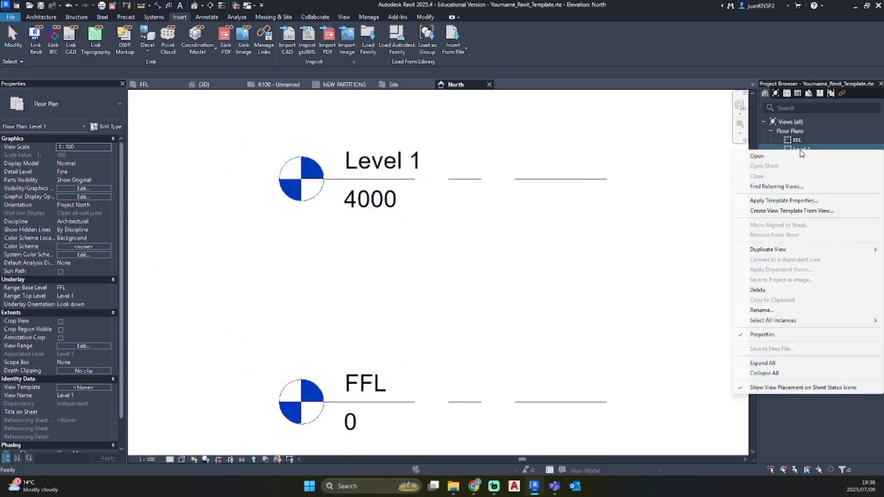
pyautogui.click(772, 310)
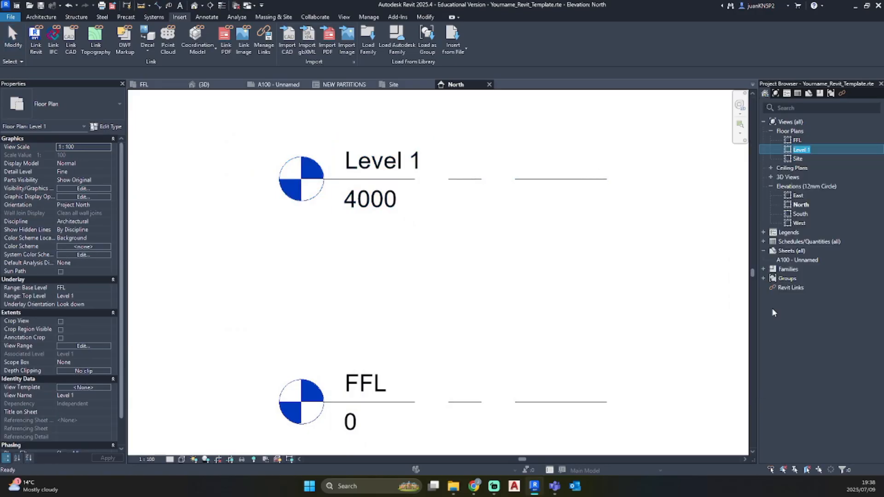
pyautogui.write('Wall plate Height')
pyautogui.click(629, 261)
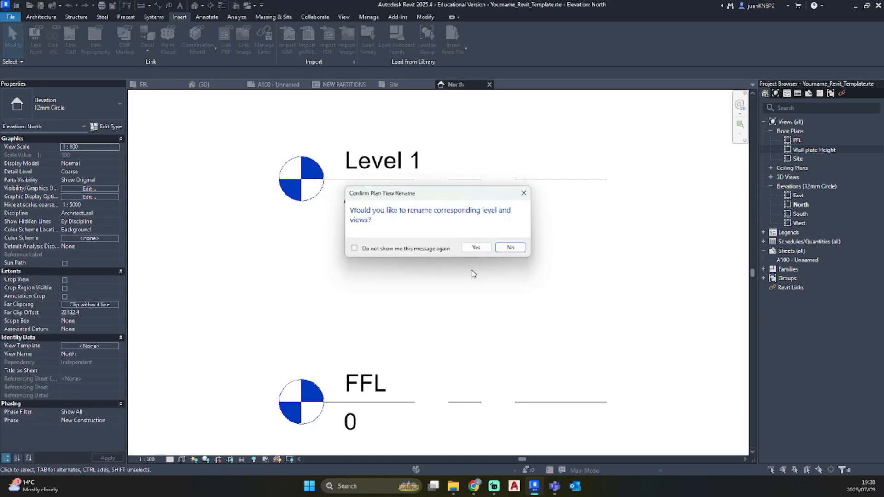
pyautogui.click(475, 248)
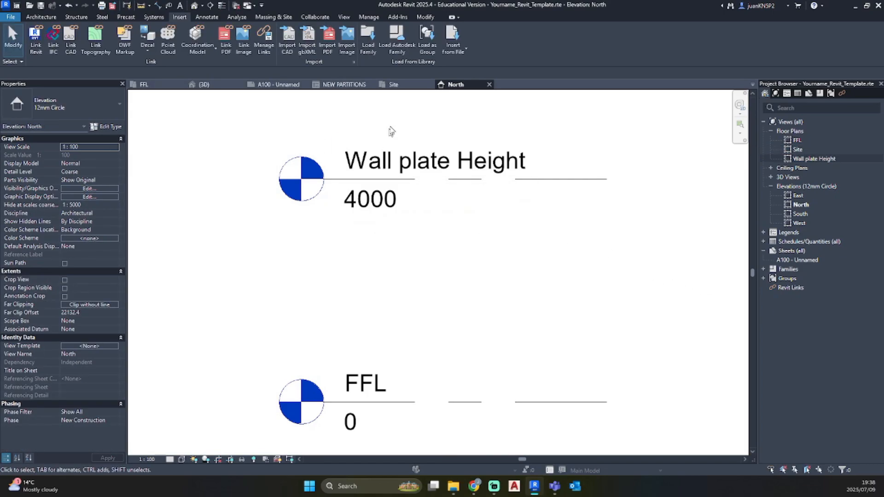
# Correct the upper level's name to Wall Plate Height in the North elevation and rename its corresponding views too
pyautogui.click(460, 162)
pyautogui.click(420, 167)
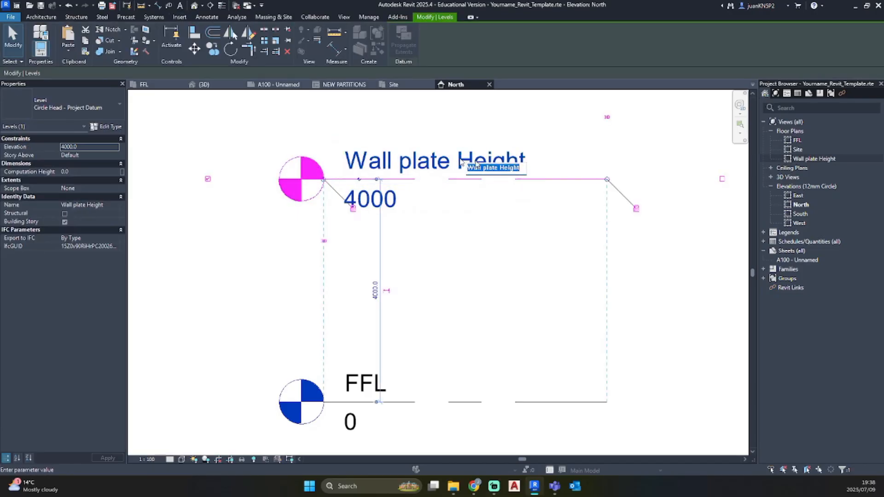
pyautogui.click(491, 169)
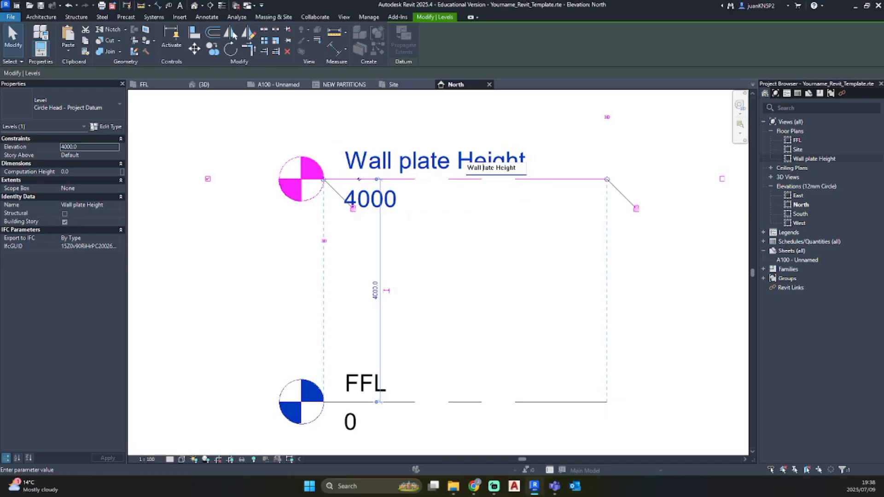
pyautogui.click(457, 229)
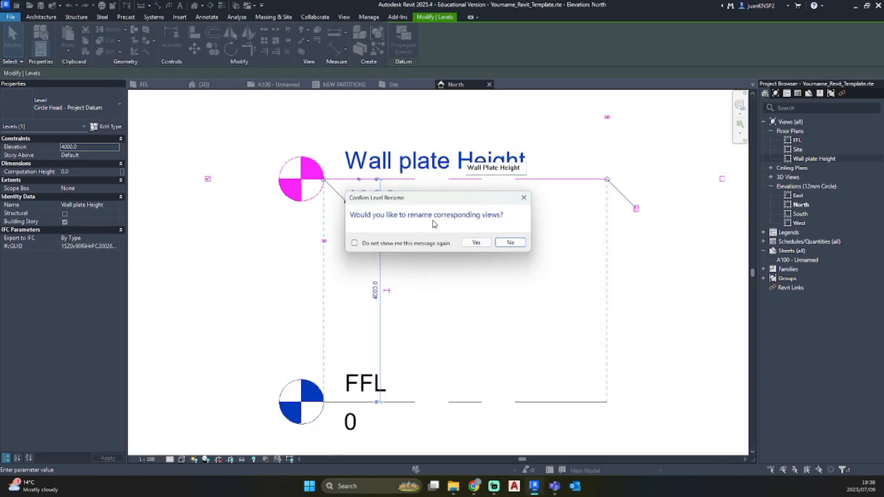
pyautogui.click(473, 239)
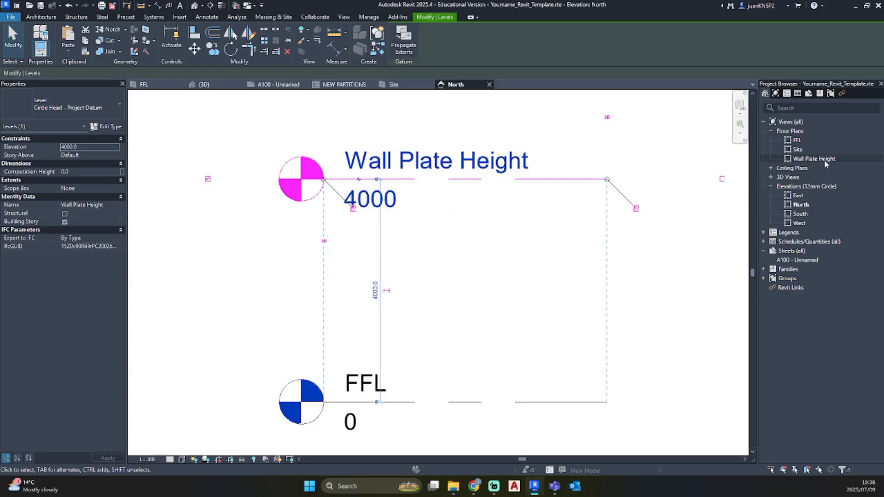
pyautogui.click(797, 150)
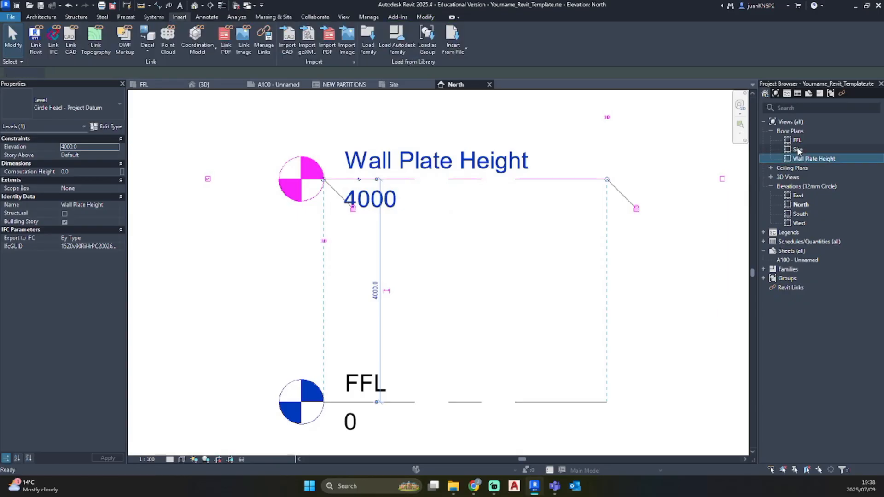